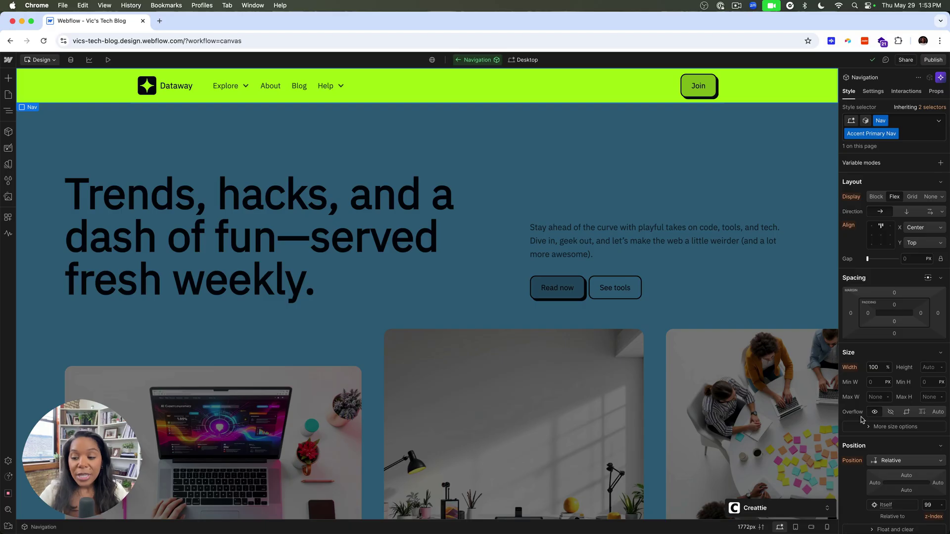
Expand the Creattie panel, move it up, and switch its asset filter from All to Free.
{"action": "left_click", "coordinate": [825, 509]}
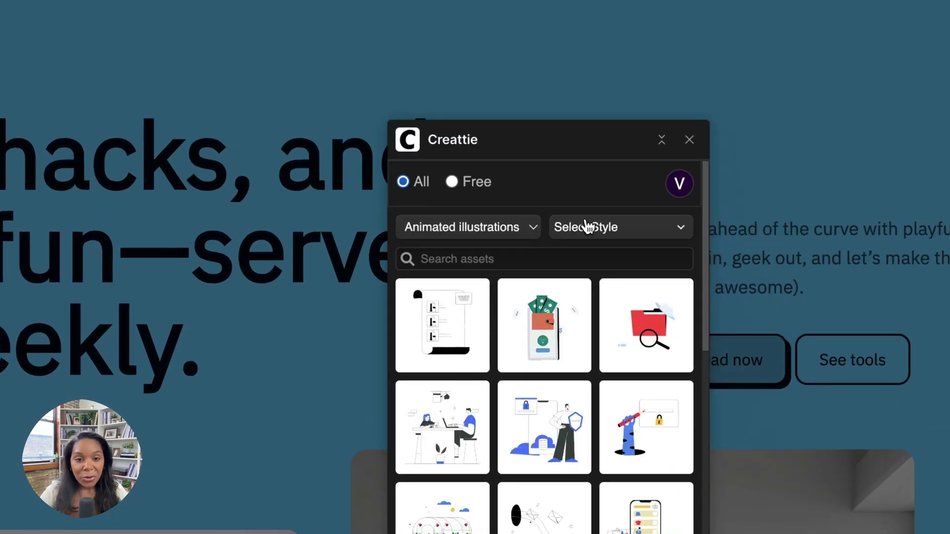
{"action": "left_click_drag", "start_coordinate": [535, 137], "coordinate": [494, 20]}
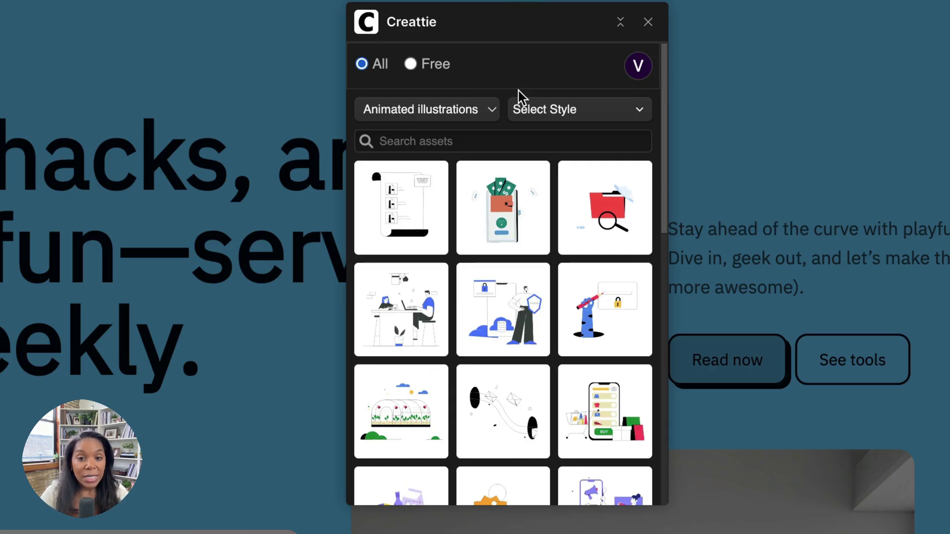
{"action": "left_click", "coordinate": [637, 66]}
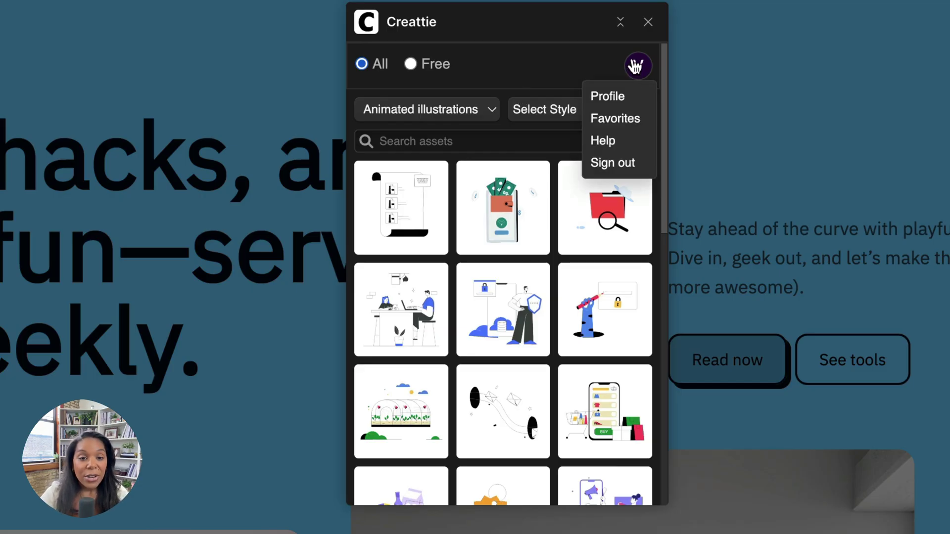
{"action": "left_click", "coordinate": [410, 63]}
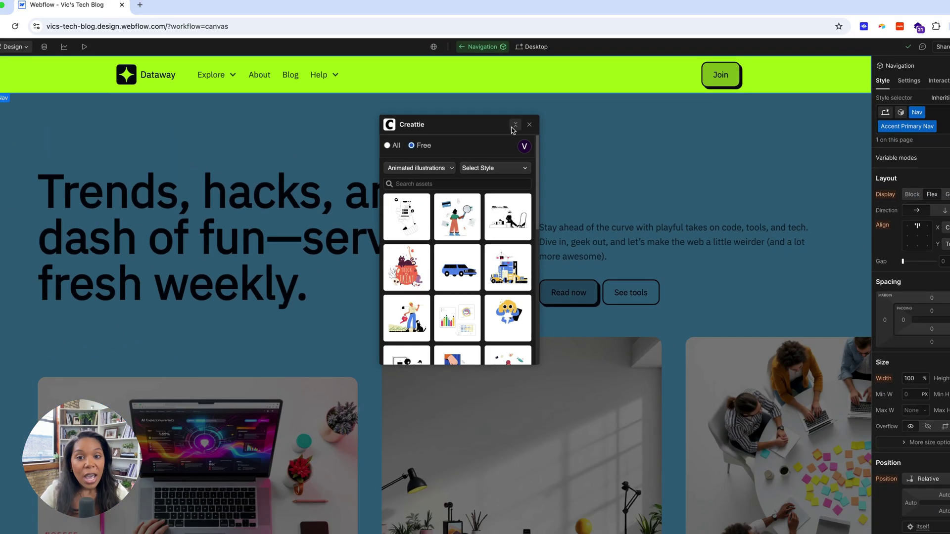
Collapse Creattie, then exit and re-enter editing of the Navigation component.
{"action": "left_click", "coordinate": [621, 22]}
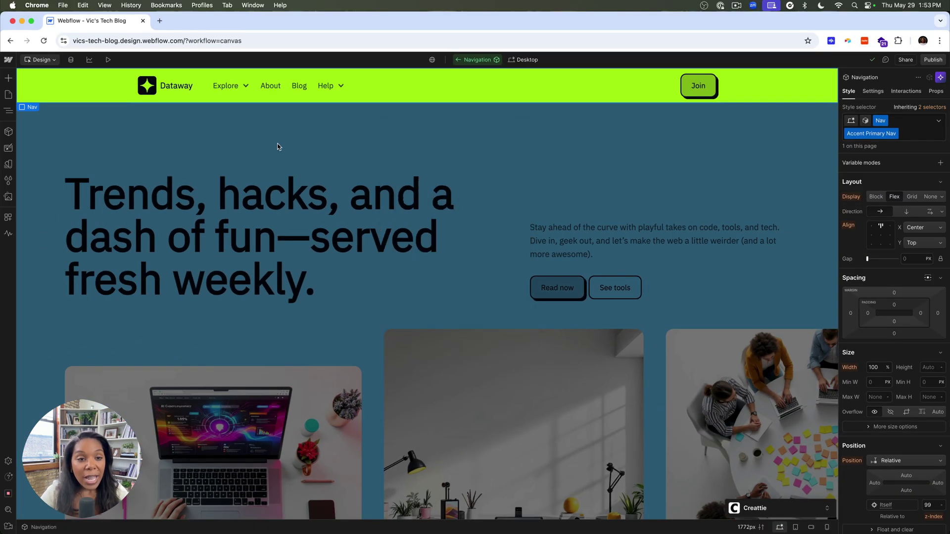
{"action": "left_click", "coordinate": [324, 193]}
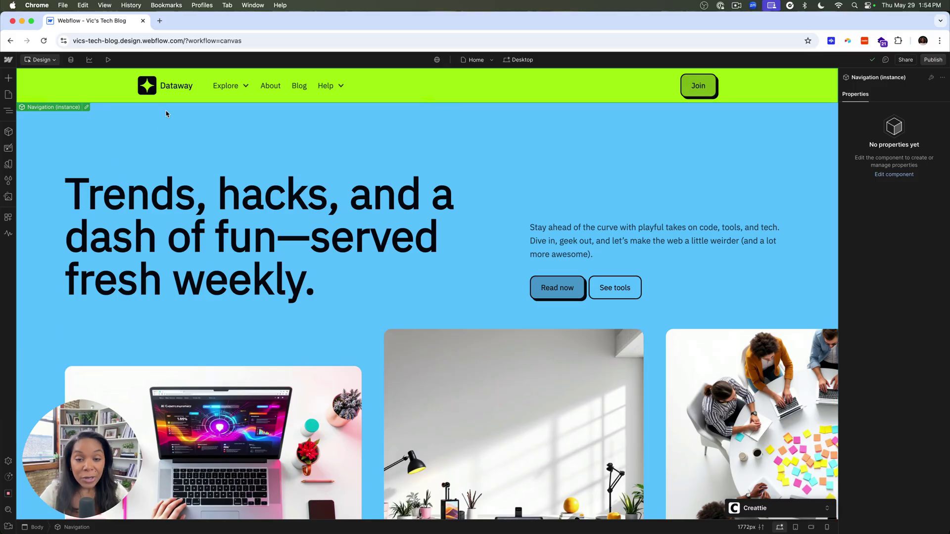
{"action": "left_click", "coordinate": [87, 107]}
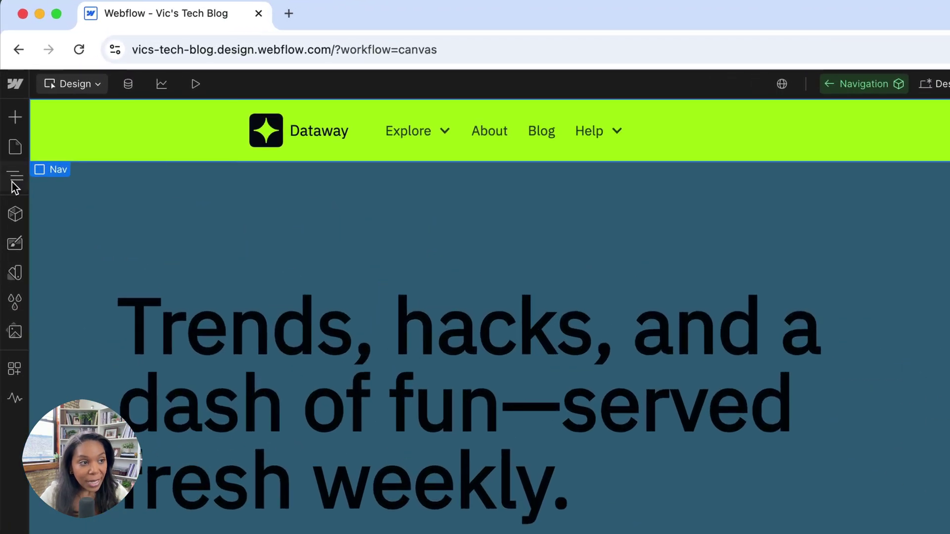
In the Navigator, expand Nav Container, Nav Left, Nav Menu and Nav Logo, then select Nav Logo Icon.
{"action": "left_click", "coordinate": [9, 111]}
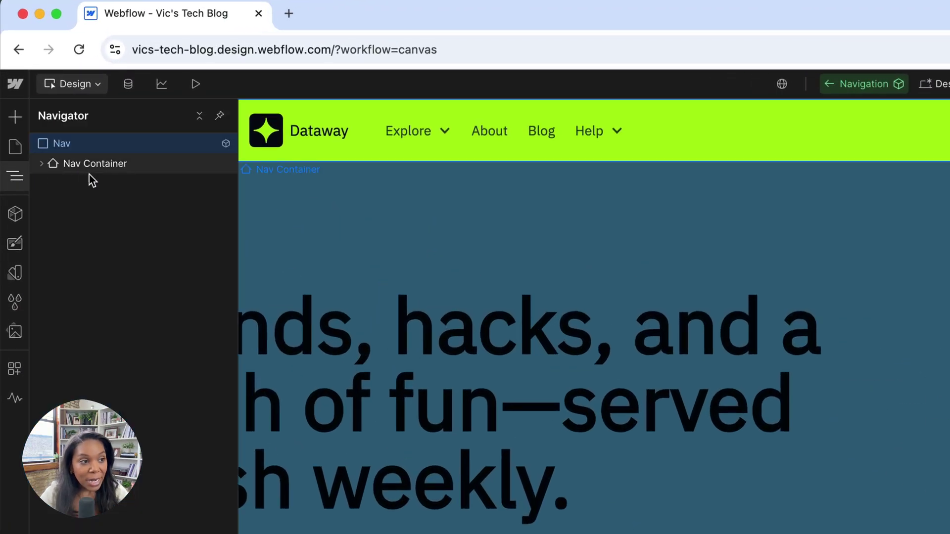
{"action": "left_click", "coordinate": [41, 163]}
{"action": "left_click", "coordinate": [51, 184]}
{"action": "left_click", "coordinate": [61, 223]}
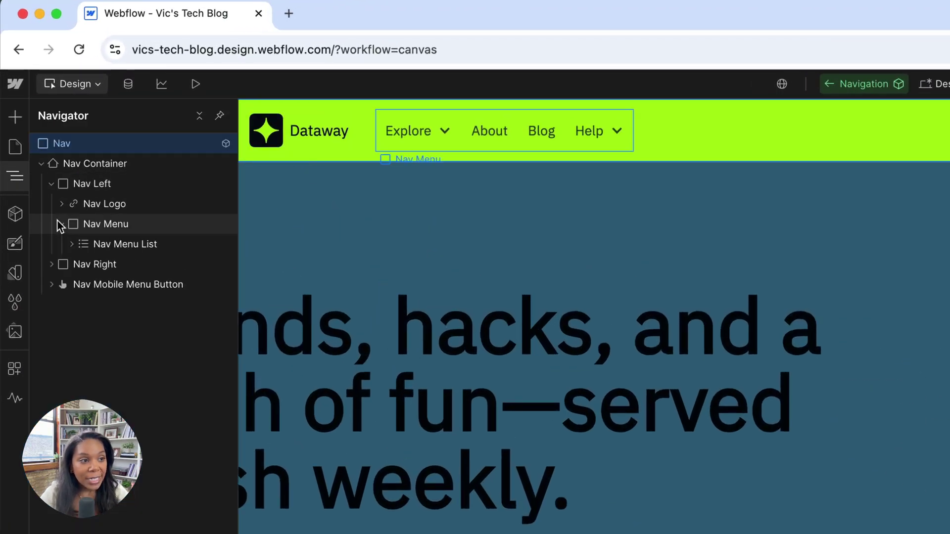
{"action": "left_click", "coordinate": [71, 244]}
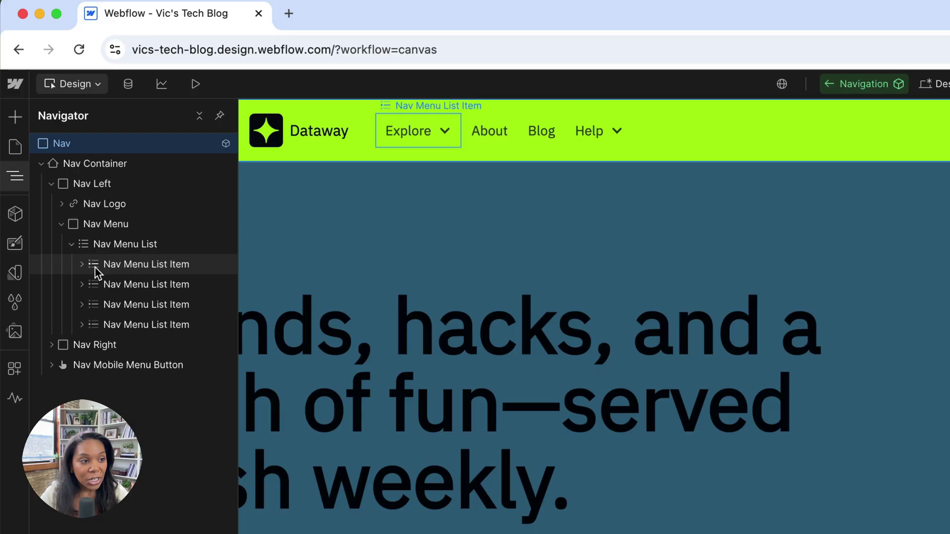
{"action": "left_click", "coordinate": [62, 204]}
{"action": "left_click", "coordinate": [71, 224]}
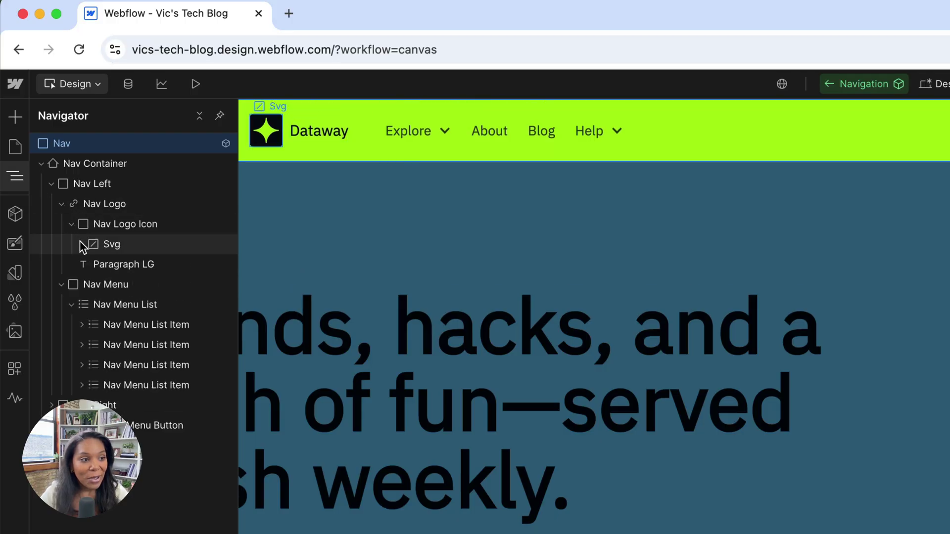
{"action": "left_click", "coordinate": [95, 227]}
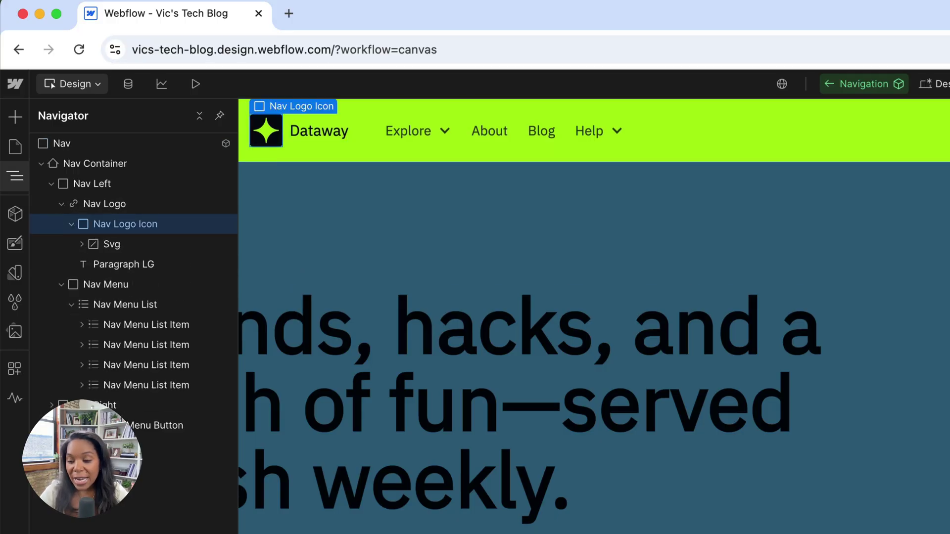
Switch Creattie to browse Icons and open the chat-bubble icon's details.
{"action": "left_click", "coordinate": [742, 384]}
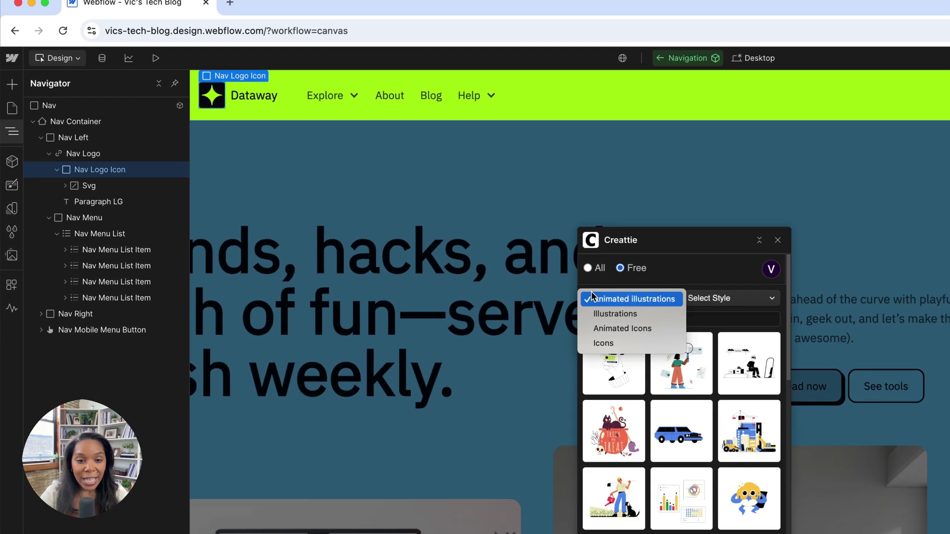
{"action": "left_click", "coordinate": [603, 343]}
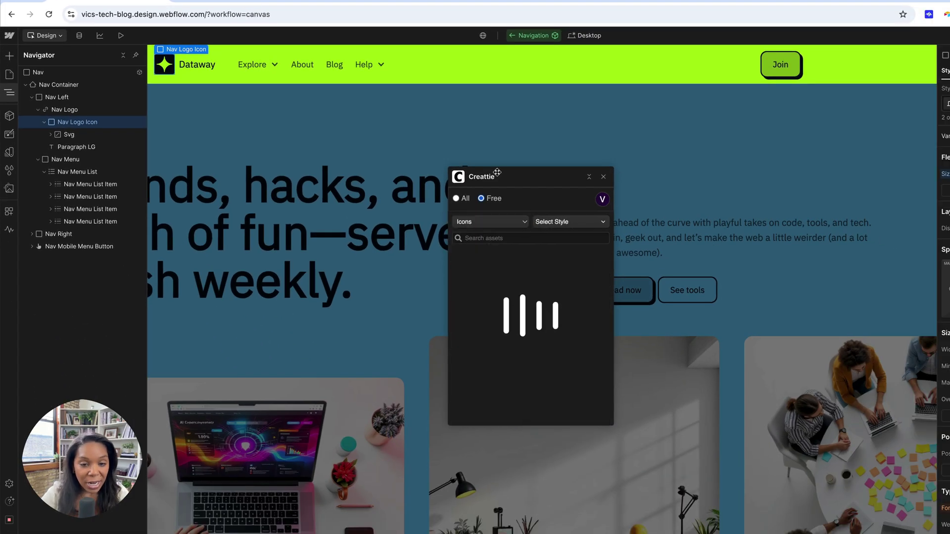
{"action": "left_click_drag", "start_coordinate": [497, 173], "coordinate": [214, 98]}
{"action": "scroll", "coordinate": [232, 250], "scroll_direction": "down", "scroll_amount": 2}
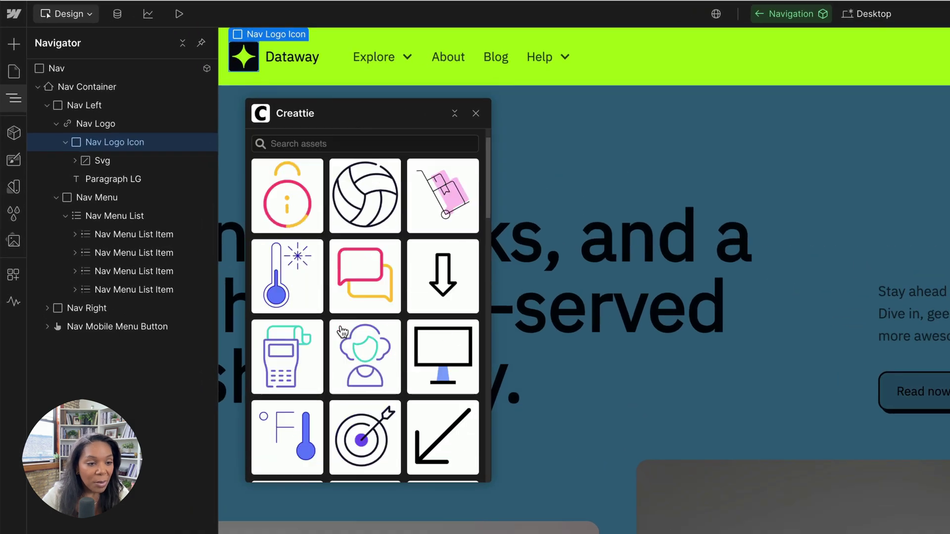
{"action": "scroll", "coordinate": [342, 334], "scroll_direction": "down", "scroll_amount": 6}
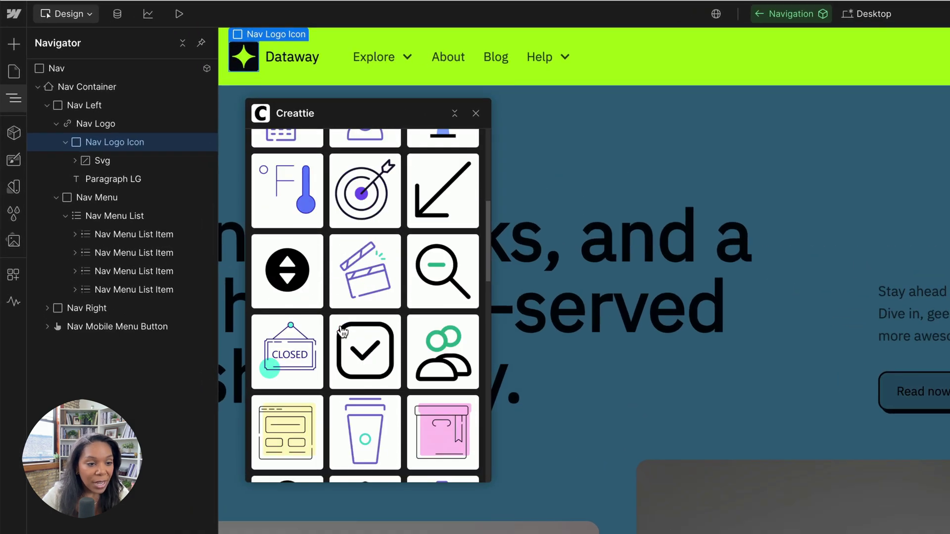
{"action": "scroll", "coordinate": [346, 351], "scroll_direction": "up", "scroll_amount": 8}
{"action": "left_click", "coordinate": [355, 352]}
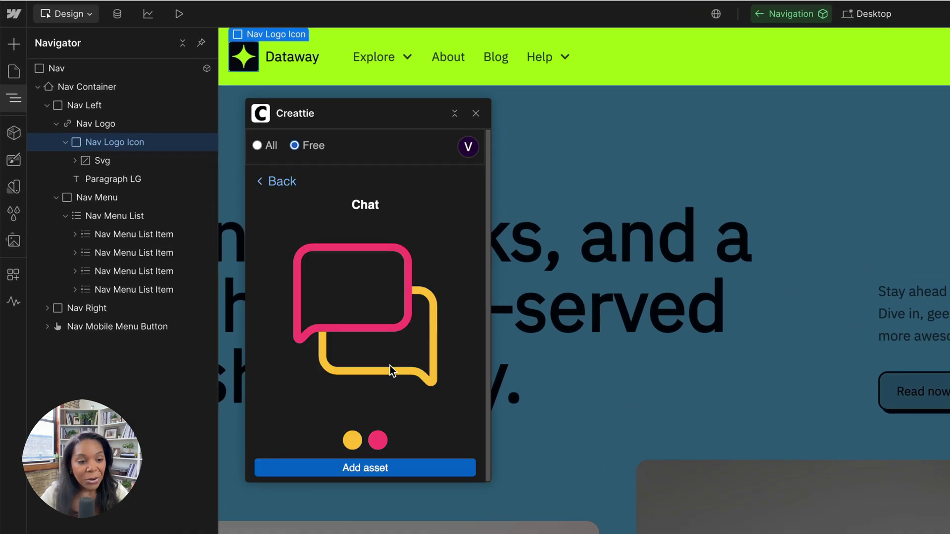
Recolour the chat icon's pink to a lightened site blue and add it to the logo.
{"action": "left_click", "coordinate": [378, 442]}
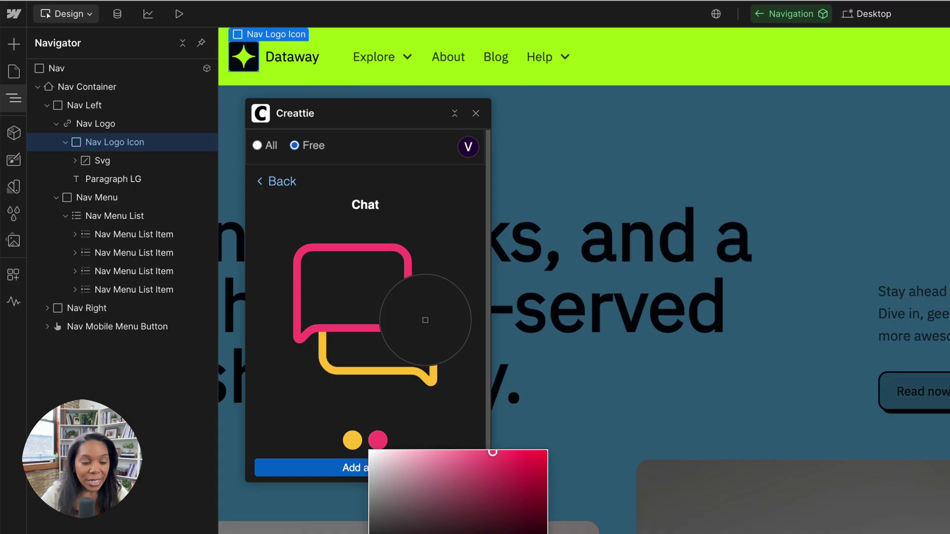
{"action": "left_click", "coordinate": [941, 209]}
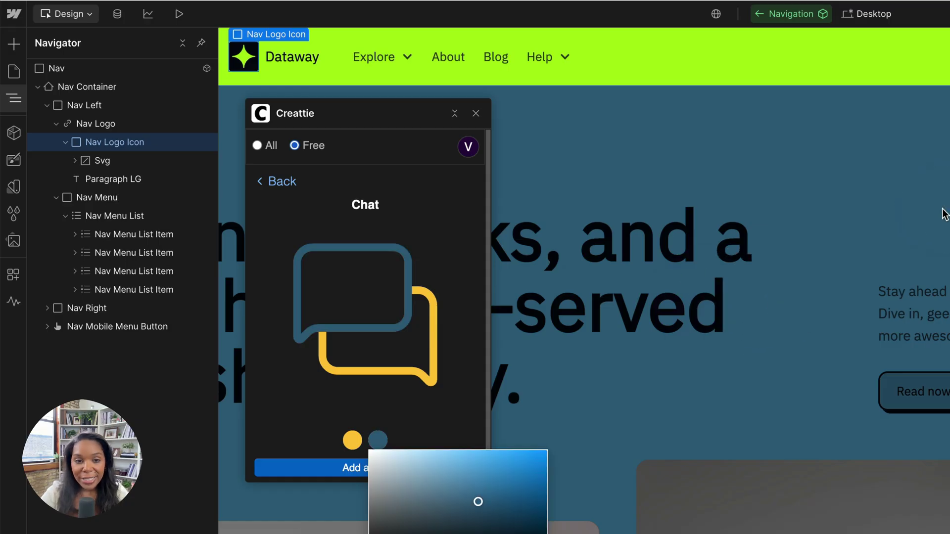
{"action": "left_click_drag", "start_coordinate": [478, 498], "coordinate": [477, 467]}
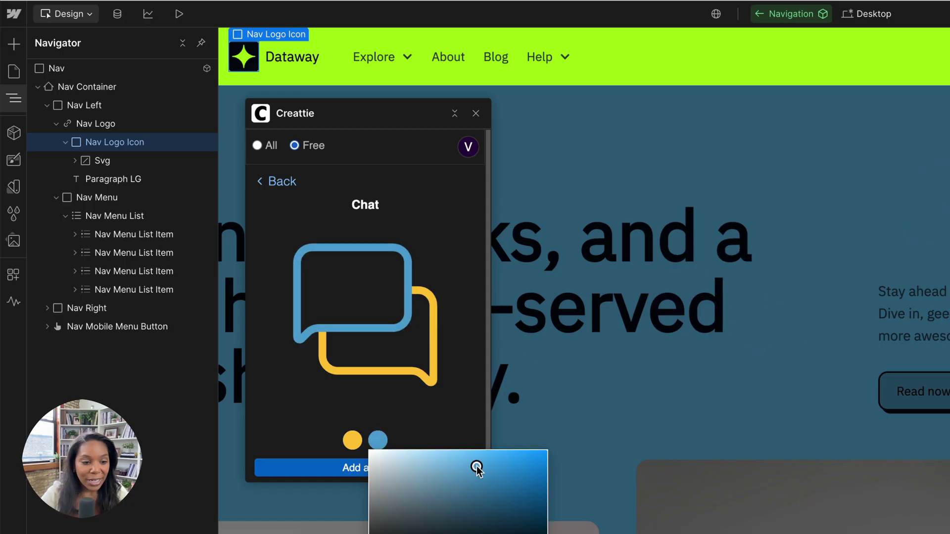
{"action": "left_click", "coordinate": [303, 443]}
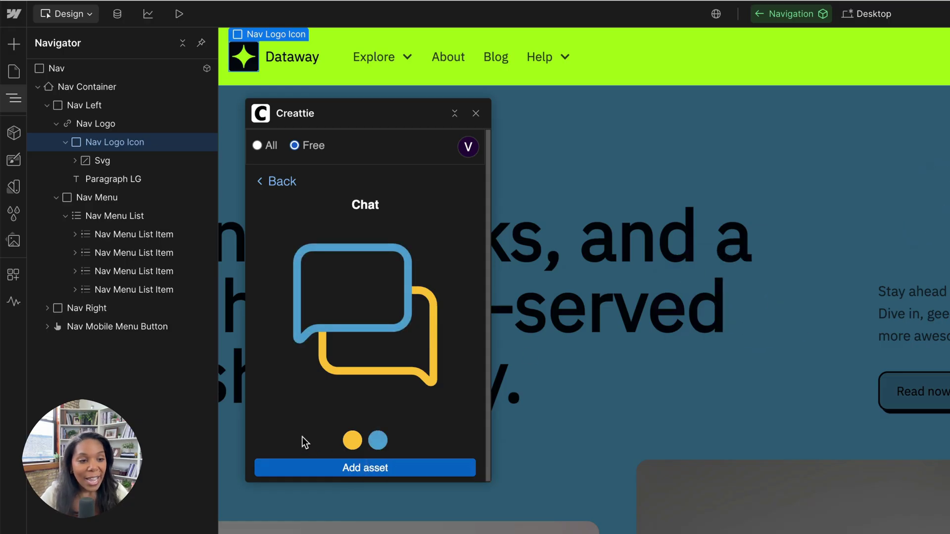
{"action": "left_click", "coordinate": [311, 464]}
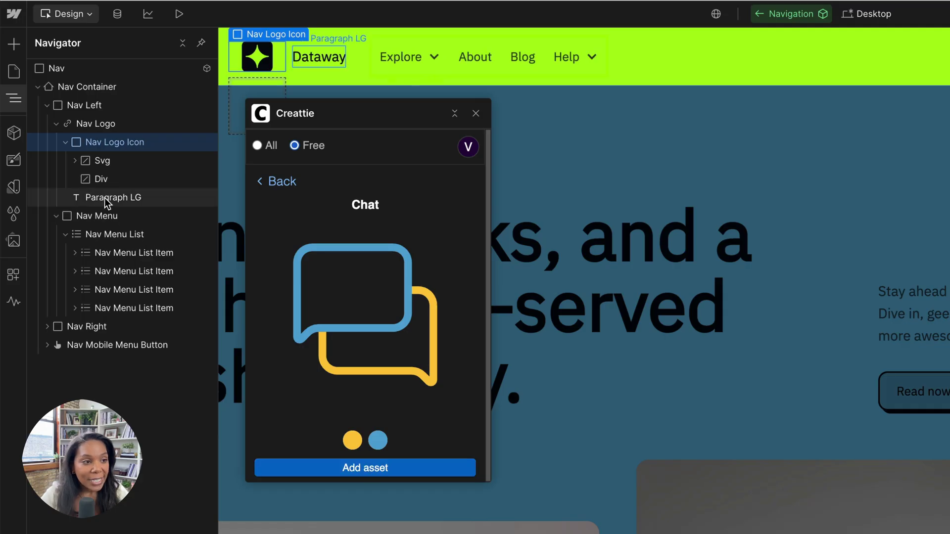
Delete the old star Svg from the logo and close Creattie.
{"action": "left_click", "coordinate": [116, 155]}
{"action": "key", "text": "Delete"}
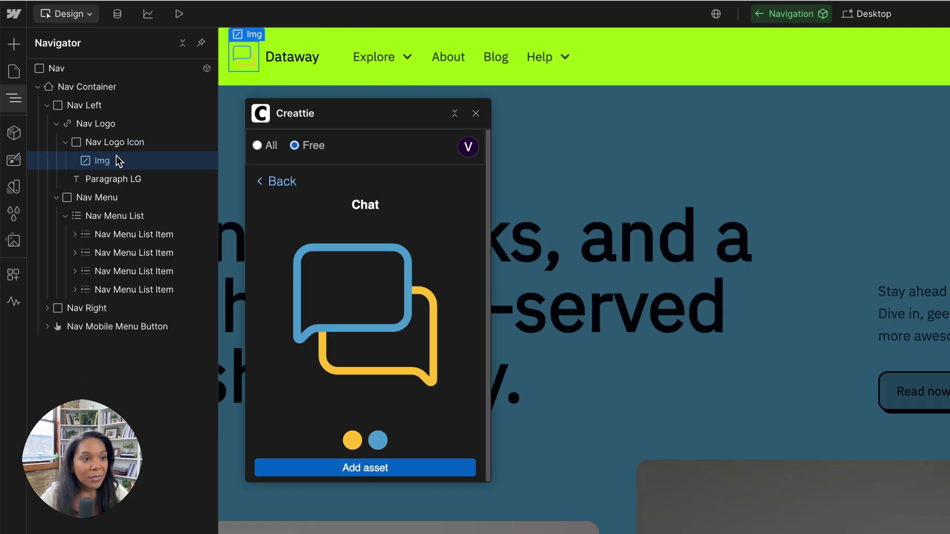
{"action": "left_click", "coordinate": [476, 114]}
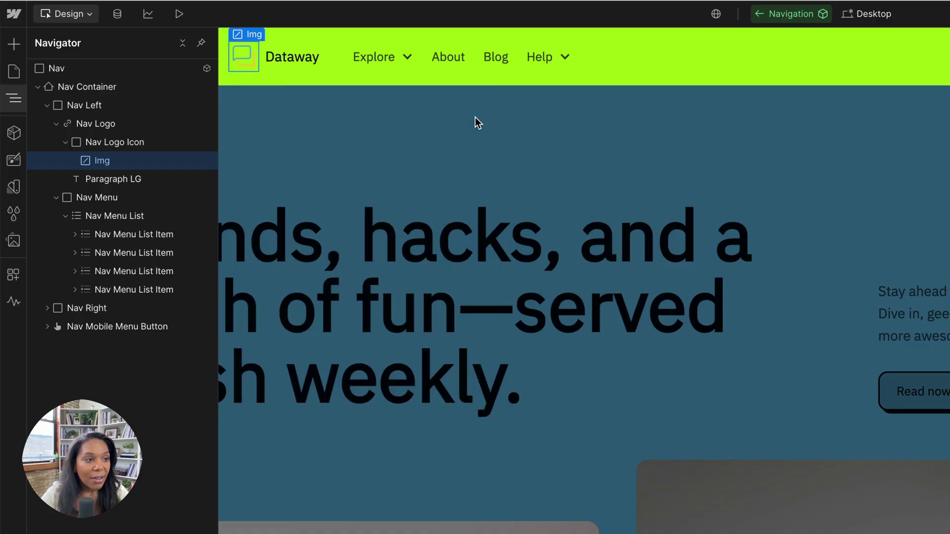
Close the Navigator, exit Navigation component editing, and select the hero section.
{"action": "left_click", "coordinate": [11, 98]}
{"action": "left_click", "coordinate": [144, 105]}
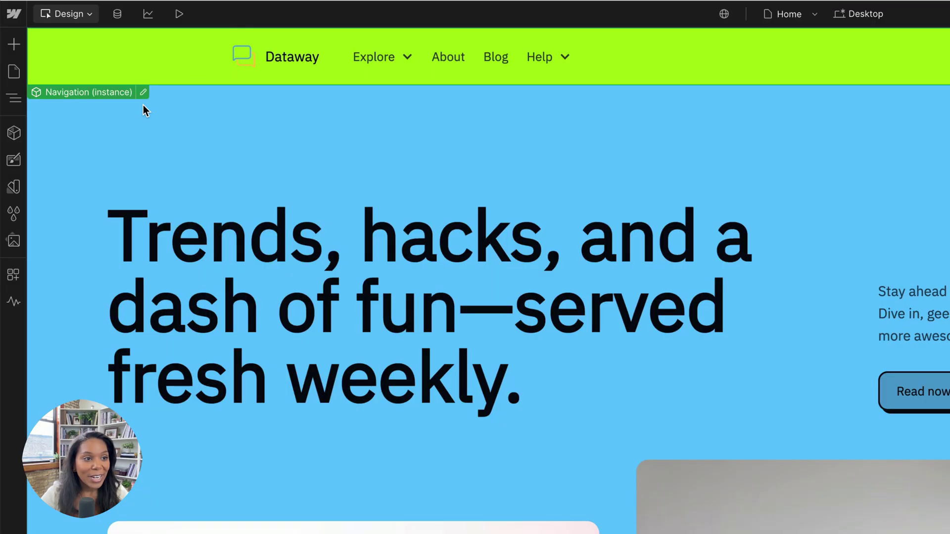
{"action": "left_click", "coordinate": [284, 157]}
{"action": "scroll", "coordinate": [398, 232], "scroll_direction": "down", "scroll_amount": 1}
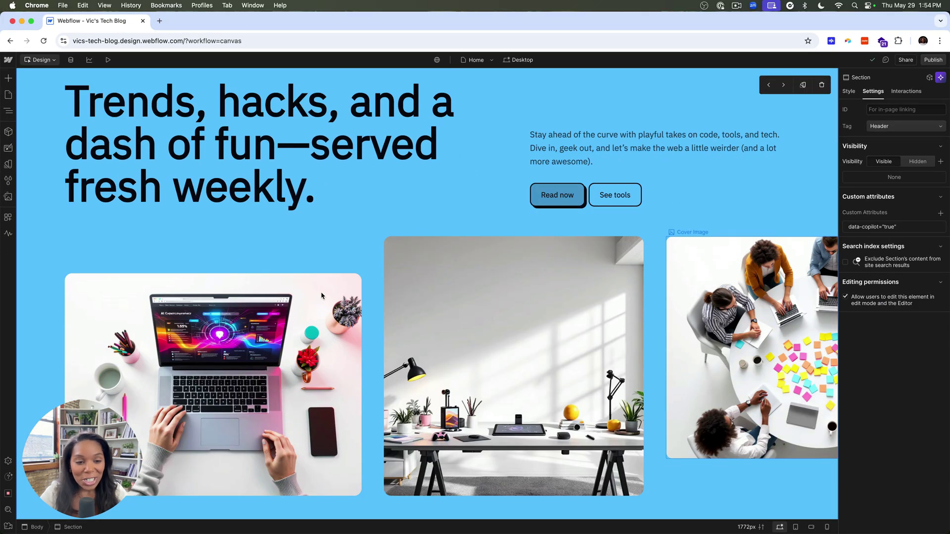
{"action": "scroll", "coordinate": [144, 221], "scroll_direction": "down", "scroll_amount": 1}
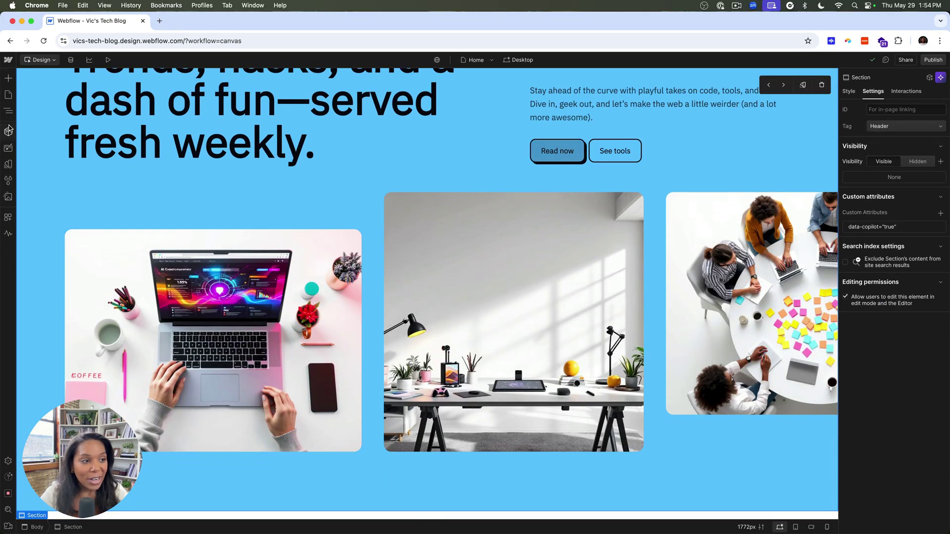
Relaunch Creattie from Apps showing Free assets, and select the laptop cover image in the Navigator.
{"action": "left_click", "coordinate": [7, 216]}
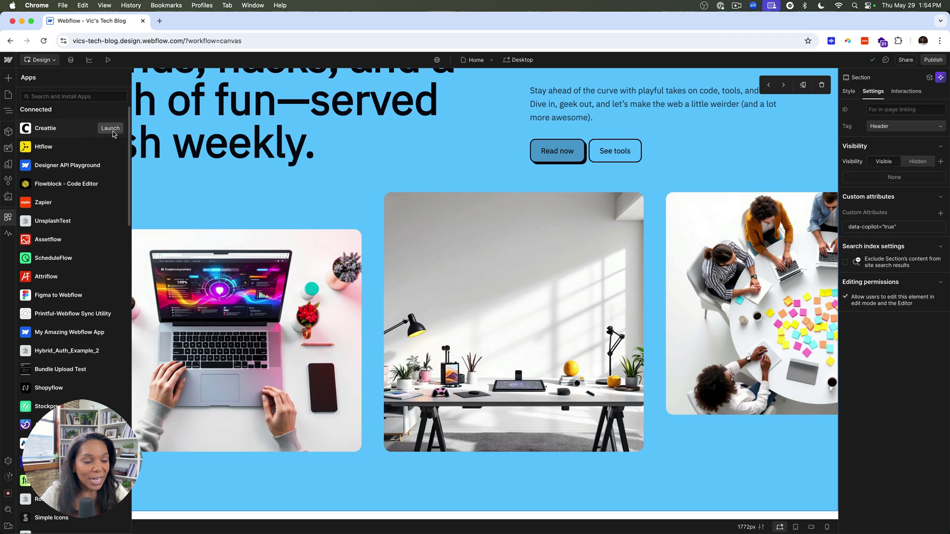
{"action": "left_click", "coordinate": [110, 129]}
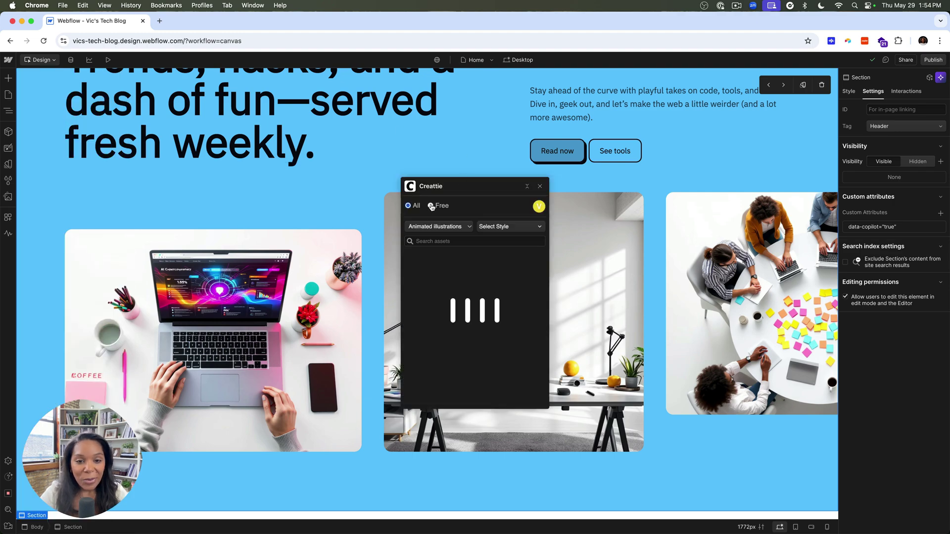
{"action": "left_click", "coordinate": [432, 206]}
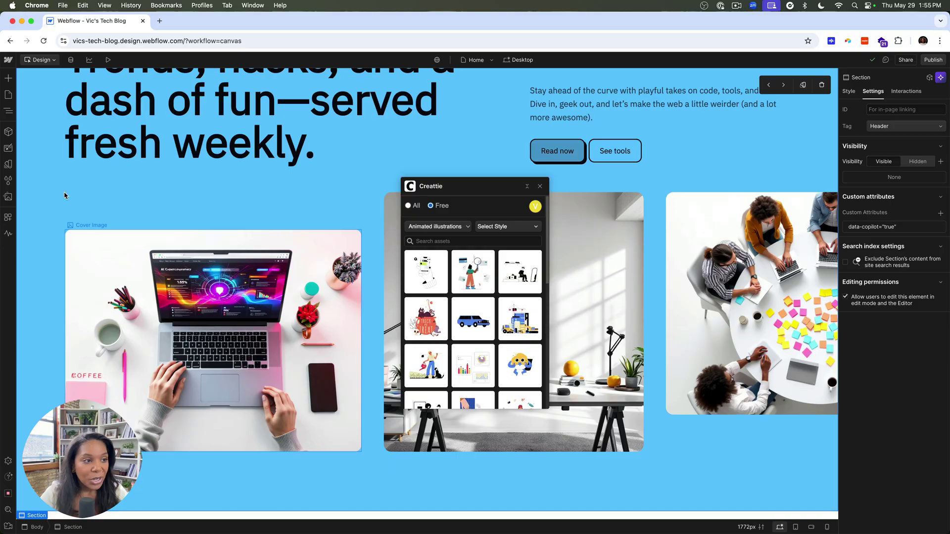
{"action": "left_click", "coordinate": [99, 277]}
{"action": "left_click", "coordinate": [8, 111]}
Add the Dashboard Components illustration to the first card and delete its old cover photo.
{"action": "left_click", "coordinate": [101, 215]}
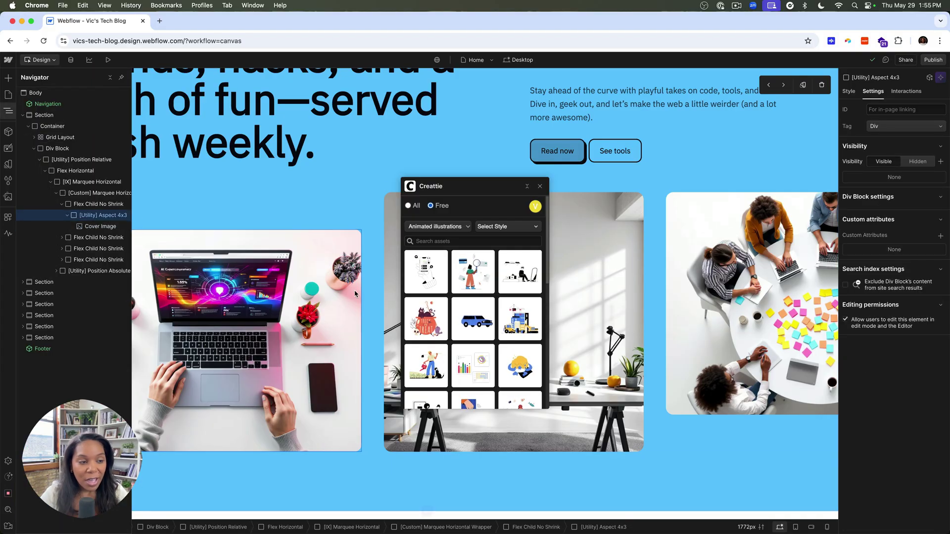
{"action": "left_click", "coordinate": [474, 361]}
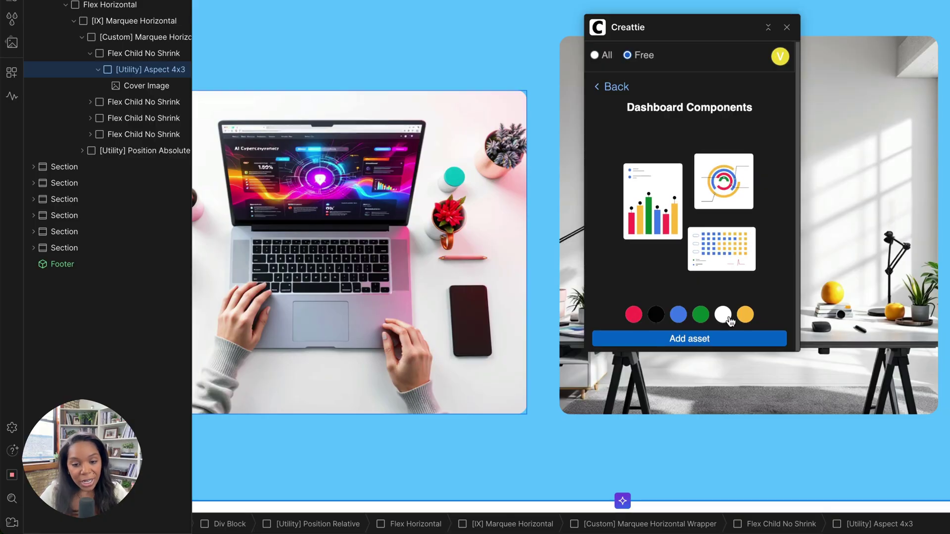
{"action": "left_click", "coordinate": [686, 343]}
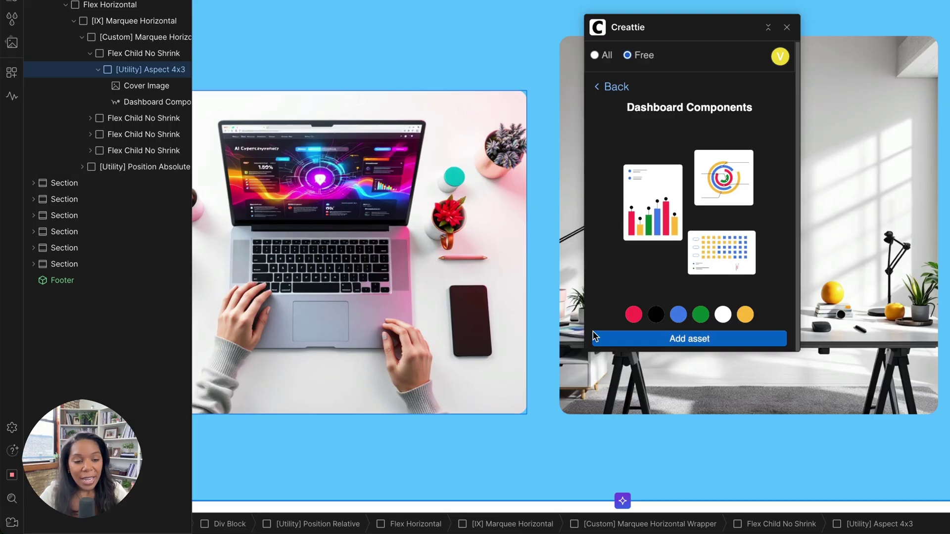
{"action": "left_click", "coordinate": [149, 86]}
{"action": "key", "text": "Delete"}
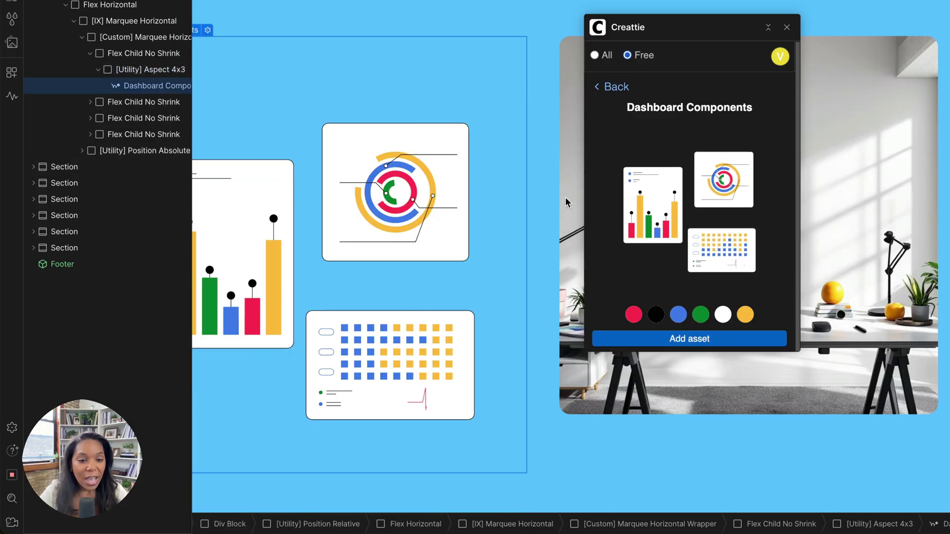
Select the second card's cover photo and choose the Smart Farming Application illustration.
{"action": "left_click", "coordinate": [91, 102]}
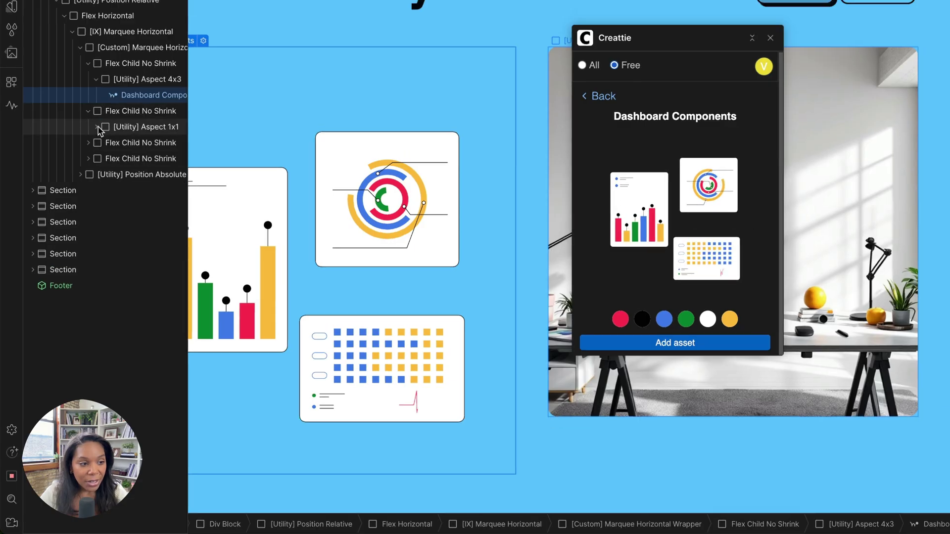
{"action": "left_click", "coordinate": [97, 127]}
{"action": "left_click", "coordinate": [143, 143]}
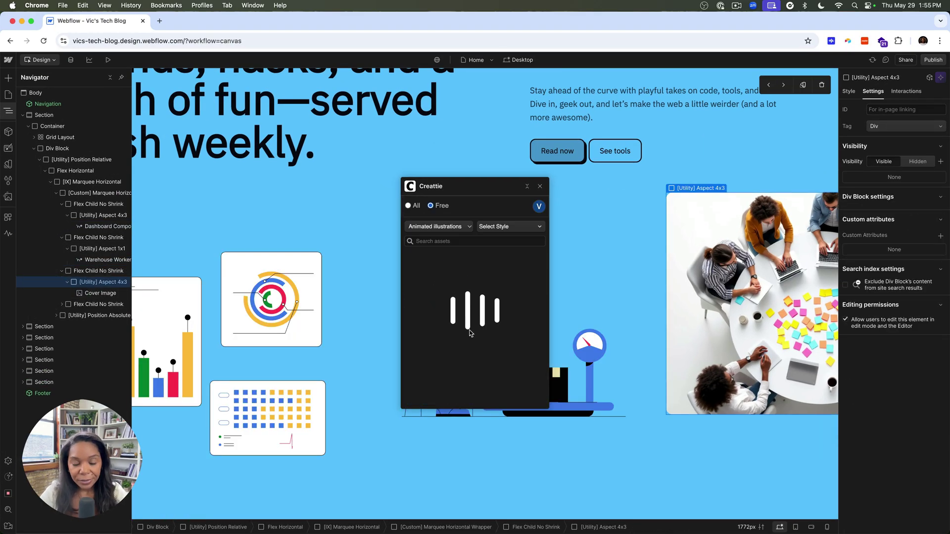
{"action": "left_click", "coordinate": [473, 318]}
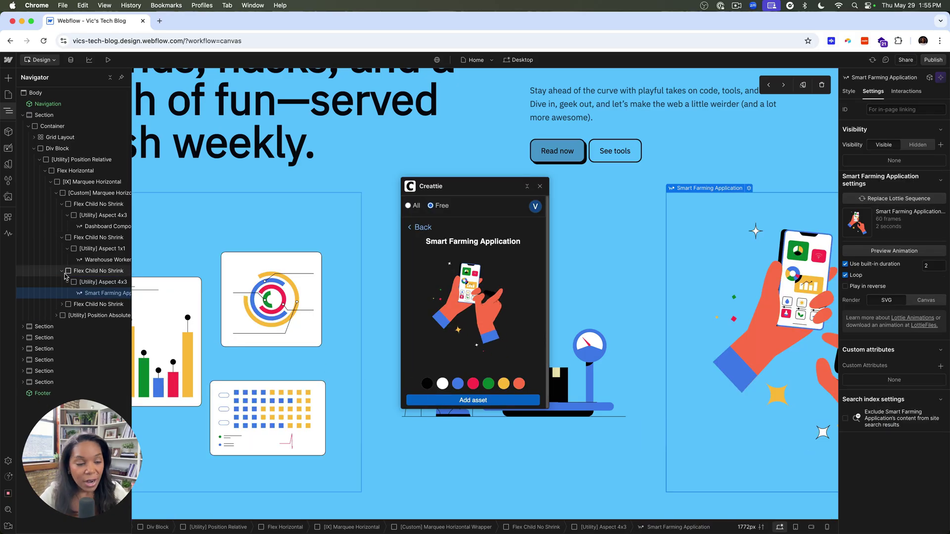
Expand the fourth card in the Navigator and select its cover photo.
{"action": "left_click", "coordinate": [62, 305]}
{"action": "left_click", "coordinate": [68, 316]}
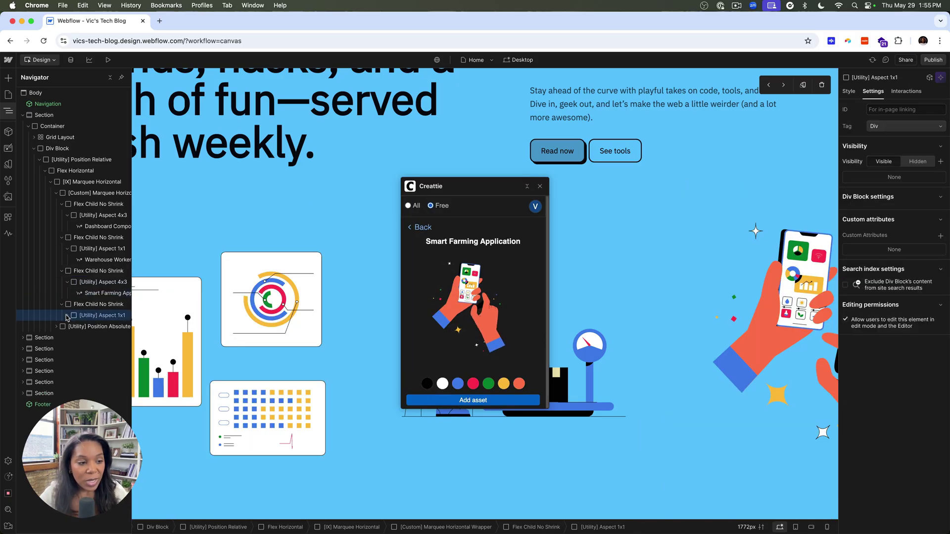
{"action": "left_click", "coordinate": [67, 316]}
{"action": "left_click", "coordinate": [99, 327]}
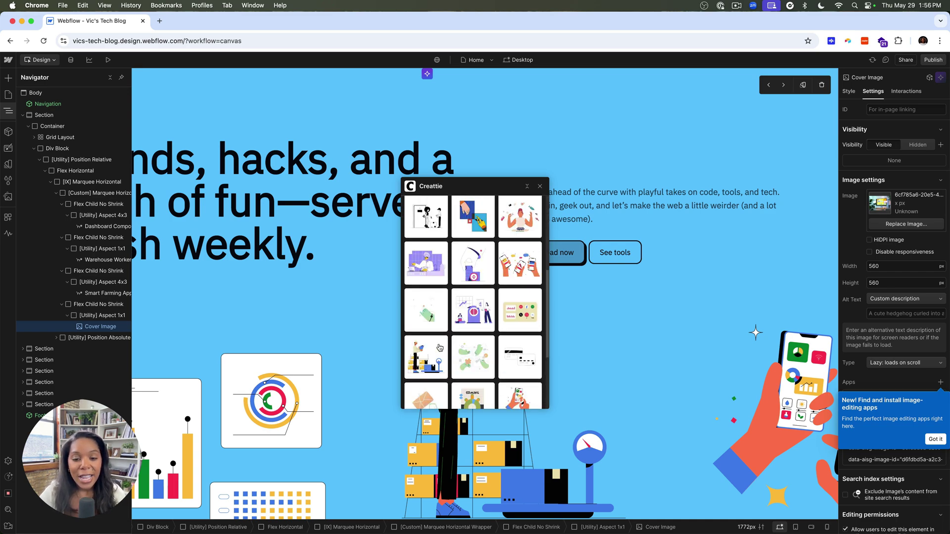
Place the Binance Coin animation in the fourth card, then collapse Creattie and close the Navigator.
{"action": "scroll", "coordinate": [436, 306], "scroll_direction": "down", "scroll_amount": 5}
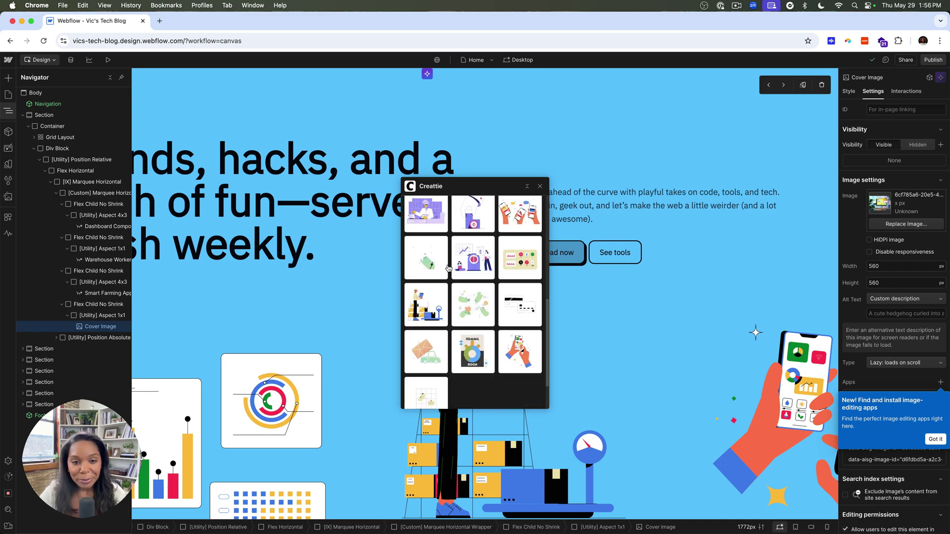
{"action": "left_click", "coordinate": [465, 219]}
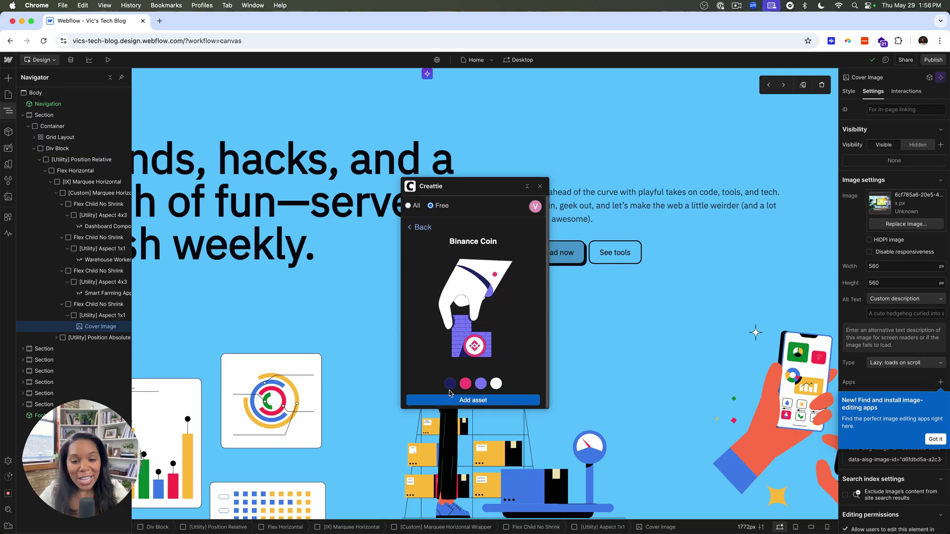
{"action": "left_click", "coordinate": [445, 399]}
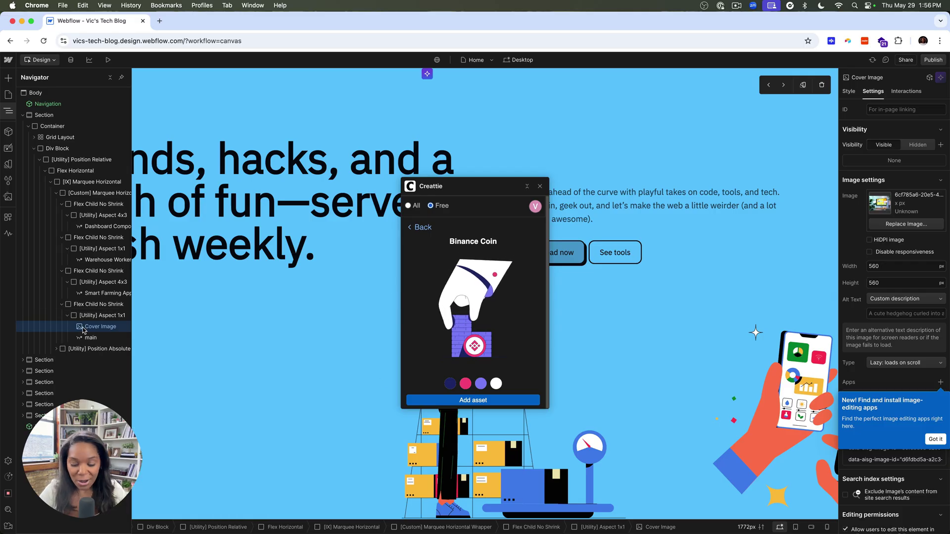
{"action": "left_click", "coordinate": [527, 187]}
{"action": "left_click", "coordinate": [8, 110]}
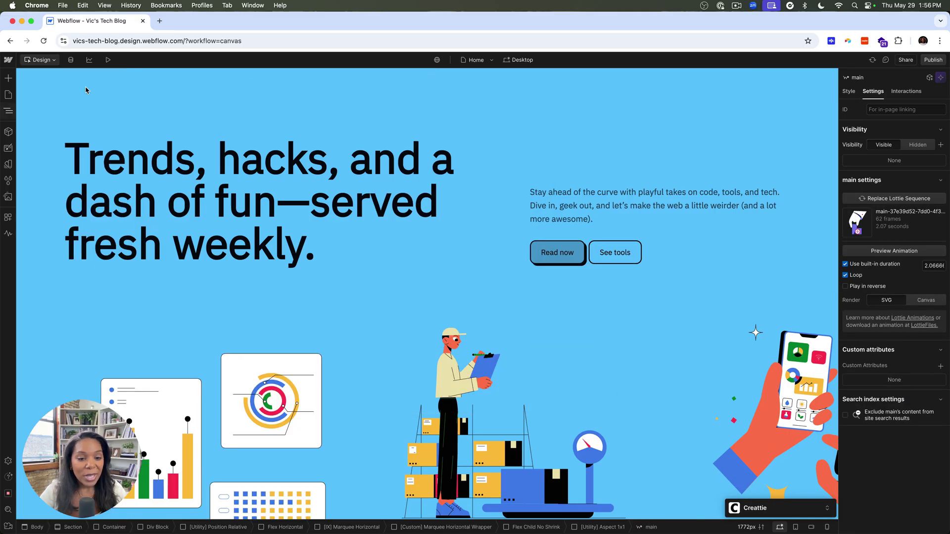
{"action": "scroll", "coordinate": [343, 125], "scroll_direction": "down", "scroll_amount": 3}
{"action": "scroll", "coordinate": [343, 125], "scroll_direction": "up", "scroll_amount": 3}
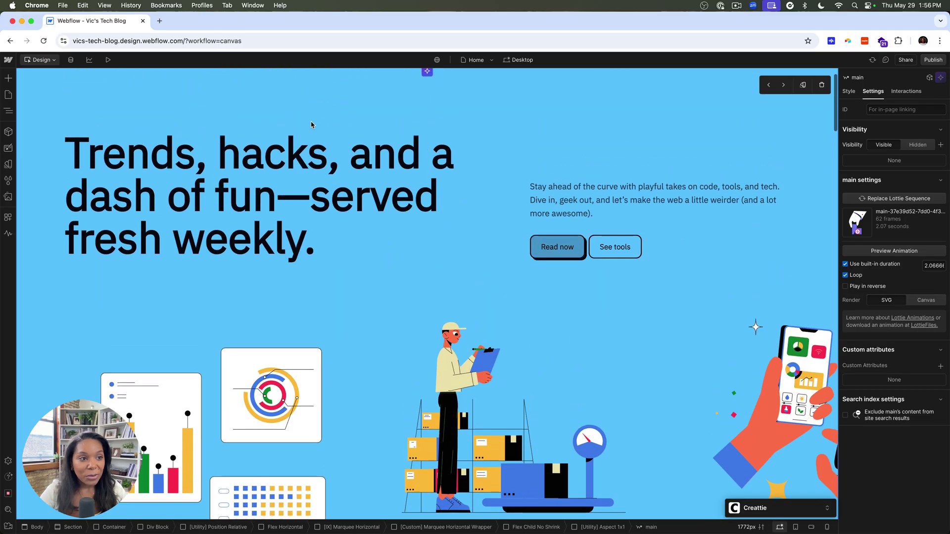
{"action": "scroll", "coordinate": [141, 92], "scroll_direction": "down", "scroll_amount": 1}
{"action": "scroll", "coordinate": [141, 93], "scroll_direction": "up", "scroll_amount": 2}
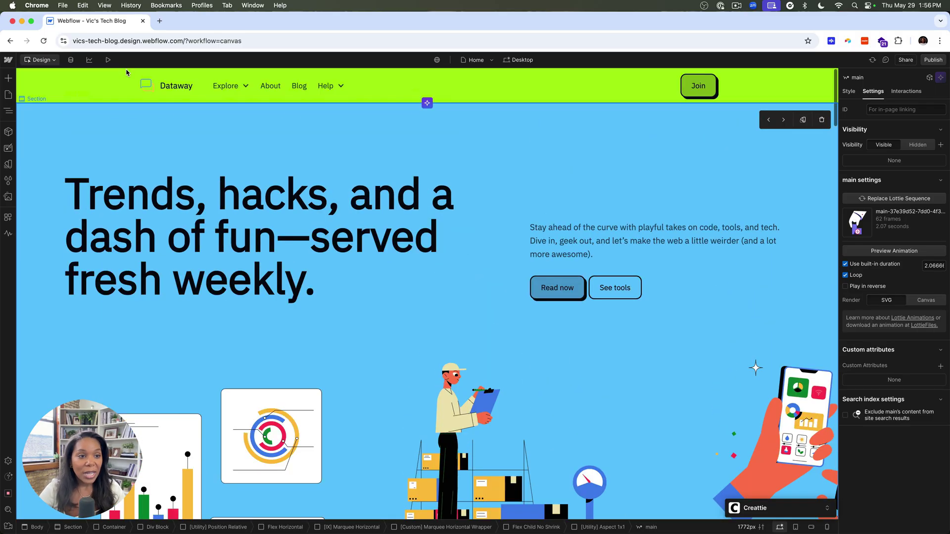
{"action": "left_click", "coordinate": [108, 60]}
{"action": "scroll", "coordinate": [258, 367], "scroll_direction": "down", "scroll_amount": 3}
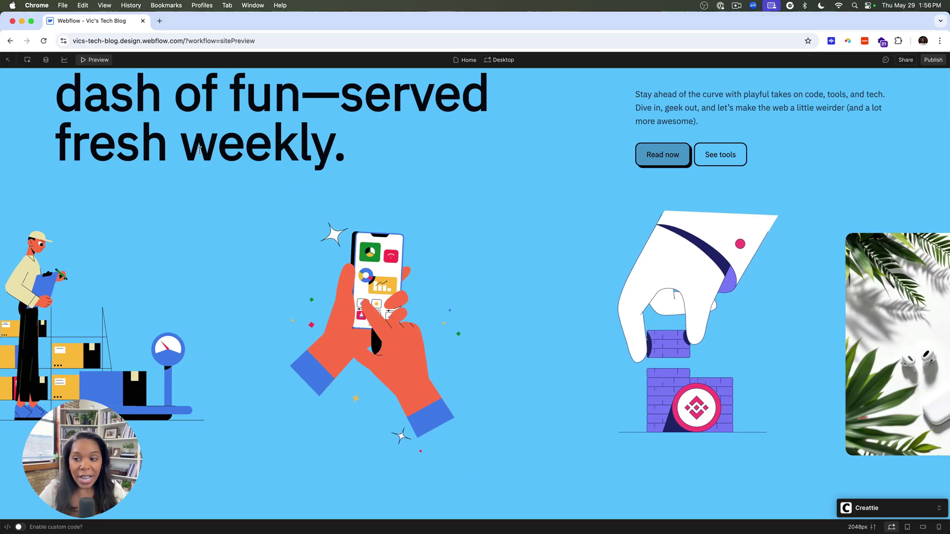
{"action": "key", "text": "Escape"}
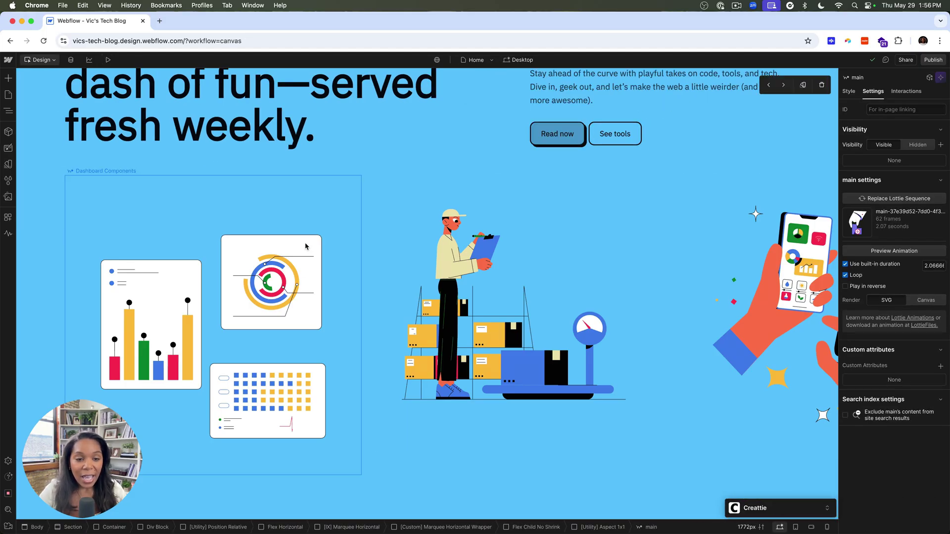
{"action": "scroll", "coordinate": [306, 245], "scroll_direction": "up", "scroll_amount": 5}
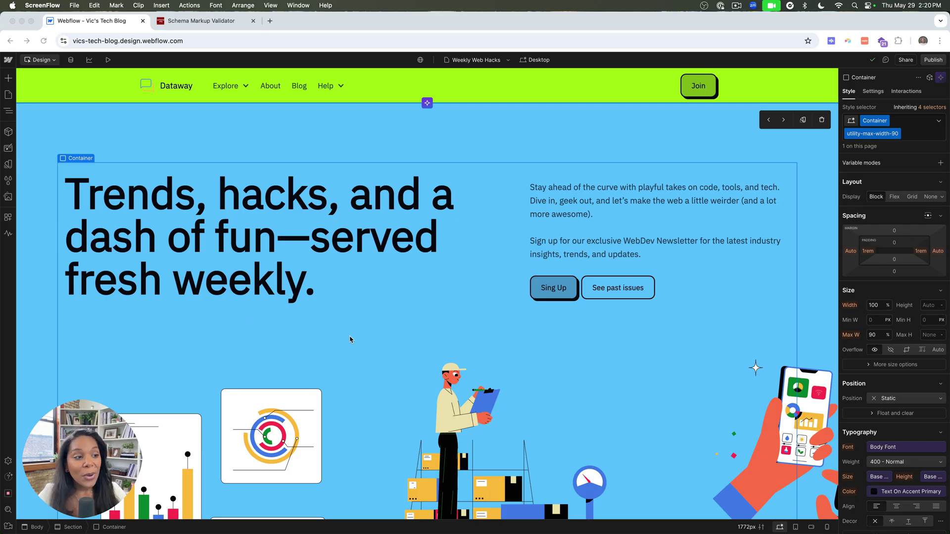
Launch AI SEO copilot from Apps and run an analysis with target keyphrase 'WebDev Newsletter'.
{"action": "left_click", "coordinate": [8, 218]}
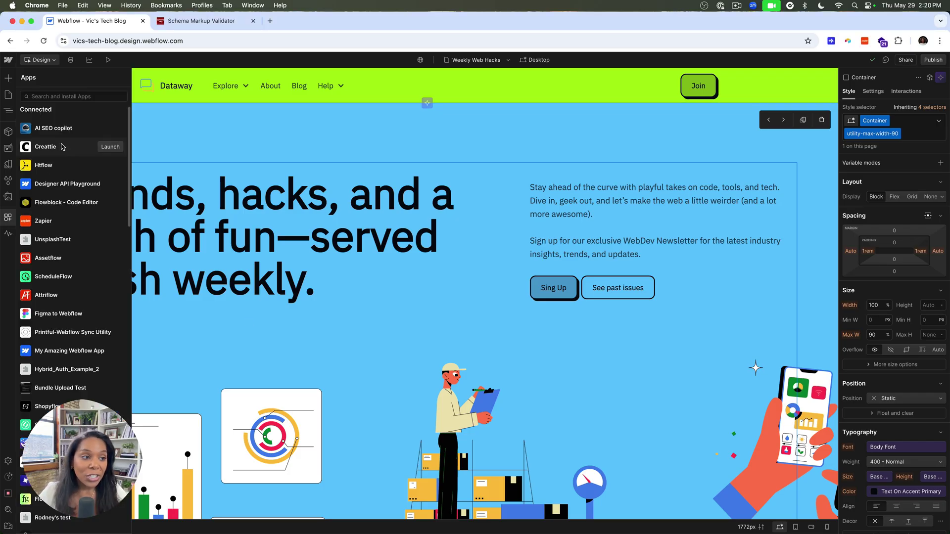
{"action": "mouse_move", "coordinate": [69, 129]}
{"action": "left_click", "coordinate": [110, 128]}
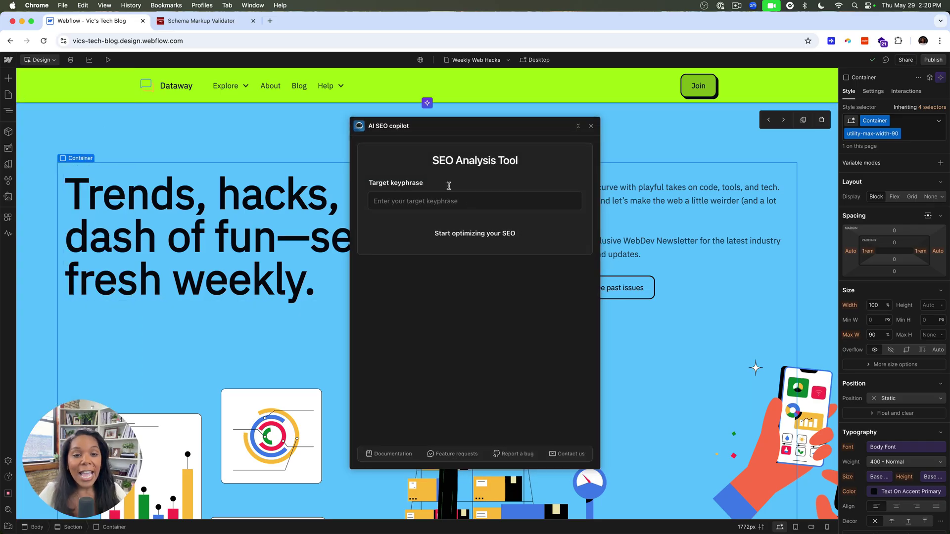
{"action": "left_click", "coordinate": [400, 195]}
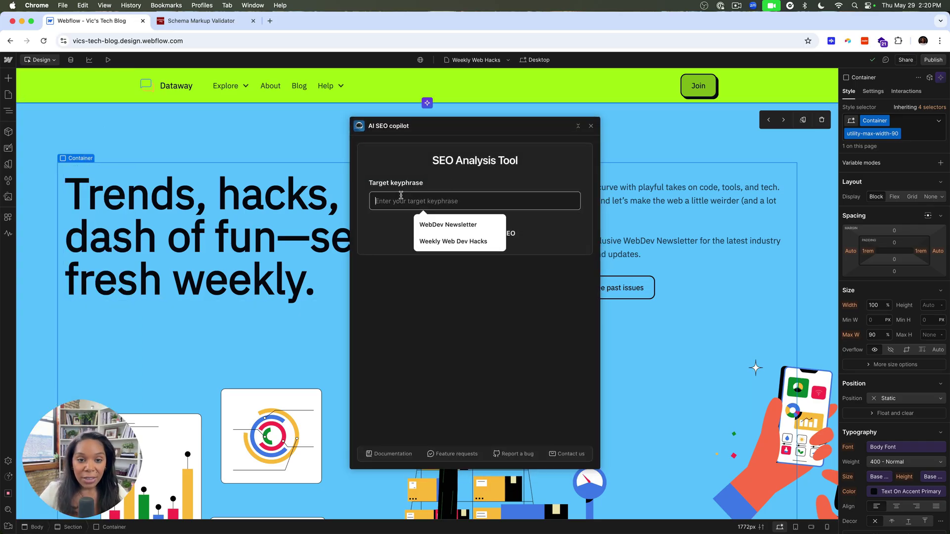
{"action": "left_click", "coordinate": [433, 220]}
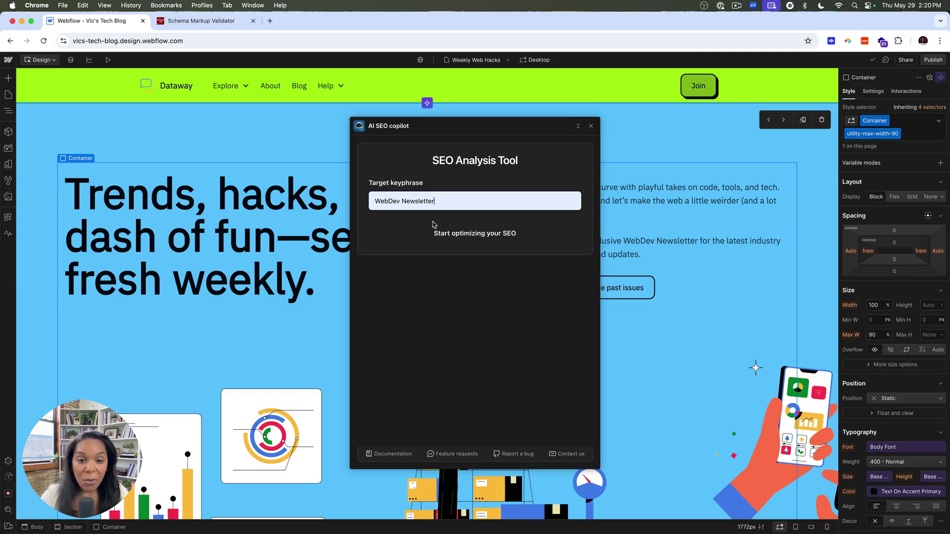
{"action": "left_click", "coordinate": [457, 235]}
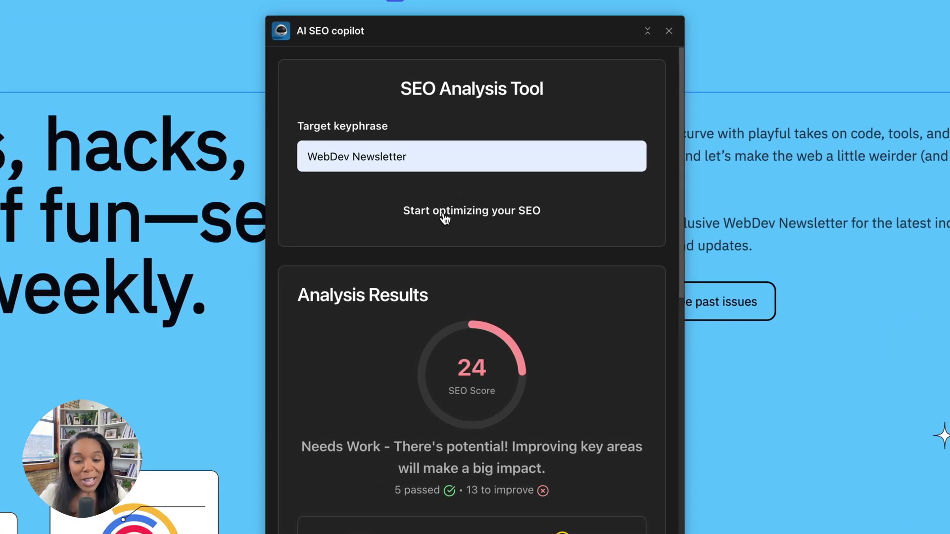
Review the results and copy the Meta SEO title 'Subscribe to our WebDev Newsletter for the latest hacks'.
{"action": "scroll", "coordinate": [448, 375], "scroll_direction": "down", "scroll_amount": 5}
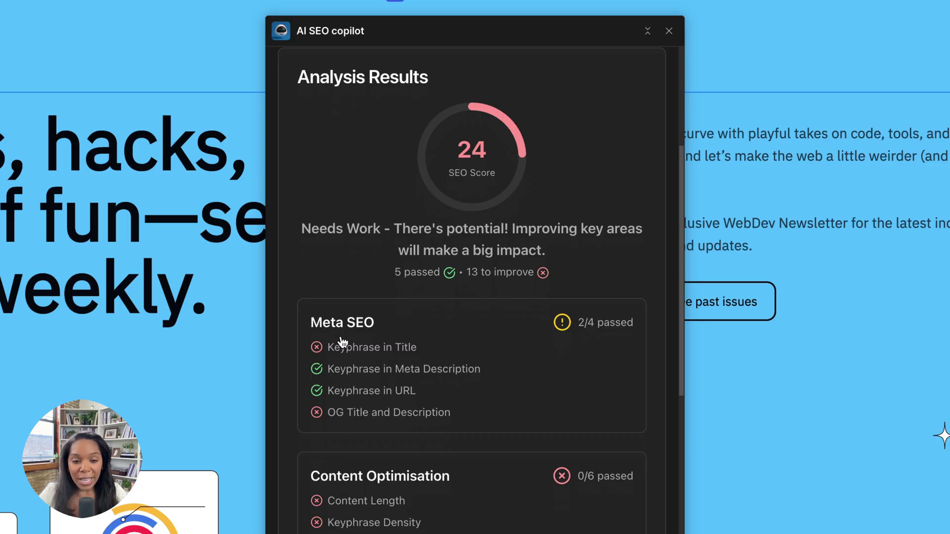
{"action": "scroll", "coordinate": [346, 341], "scroll_direction": "down", "scroll_amount": 10}
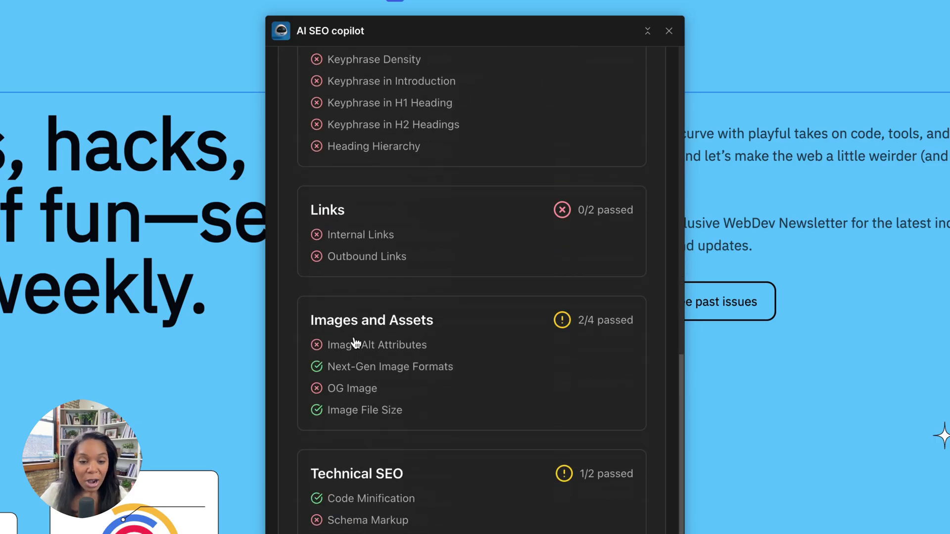
{"action": "scroll", "coordinate": [355, 342], "scroll_direction": "up", "scroll_amount": 10}
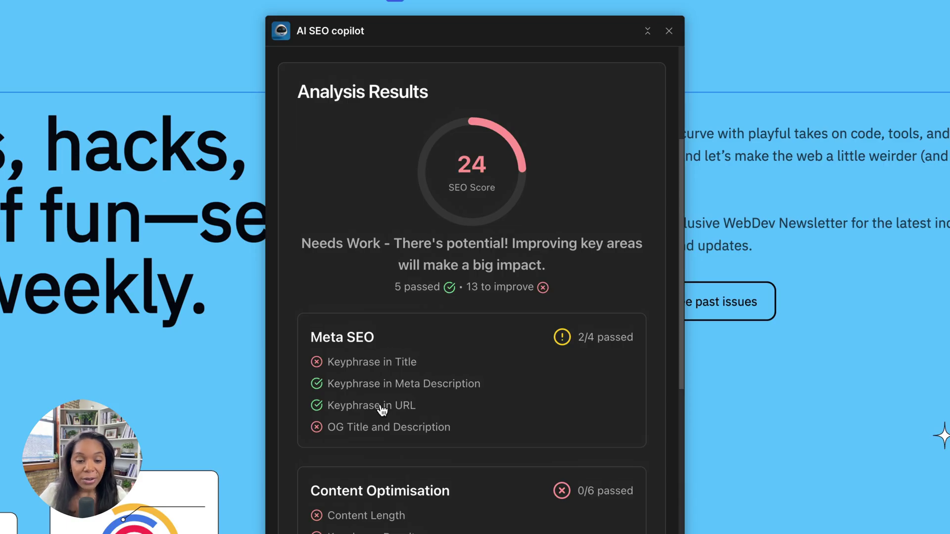
{"action": "left_click", "coordinate": [367, 416]}
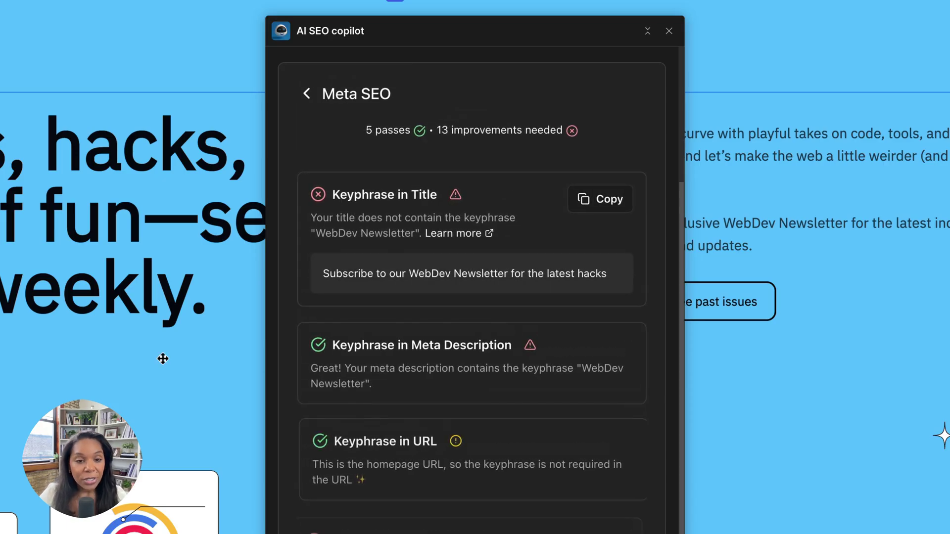
{"action": "left_click", "coordinate": [616, 198]}
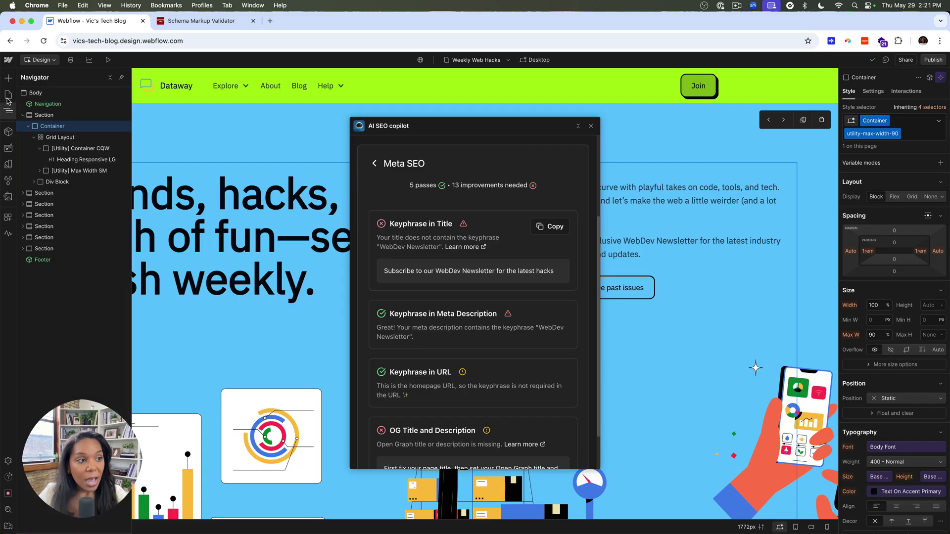
Append '|' and the copied copilot title to the Weekly Web Hacks page's title tag.
{"action": "left_click", "coordinate": [8, 94]}
{"action": "left_click", "coordinate": [117, 128]}
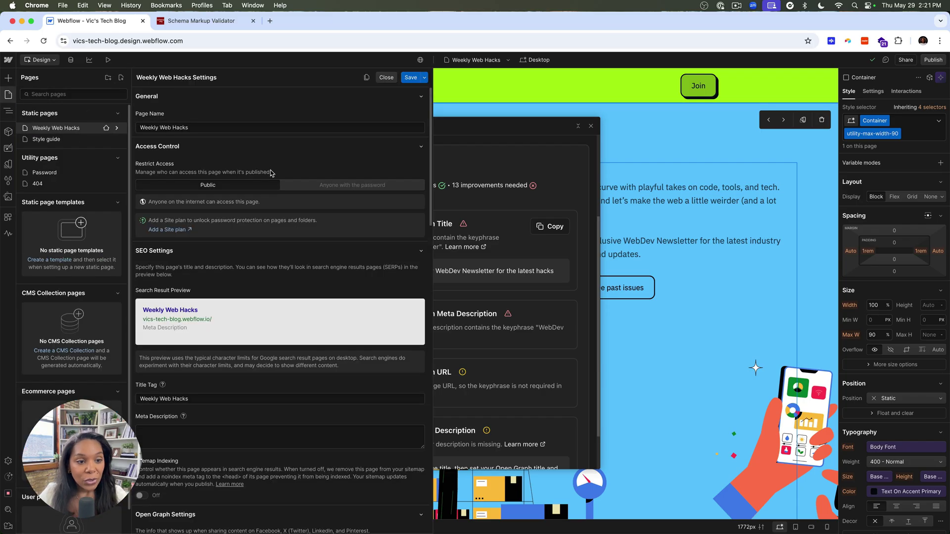
{"action": "scroll", "coordinate": [246, 259], "scroll_direction": "down", "scroll_amount": 2}
{"action": "left_click", "coordinate": [167, 384]}
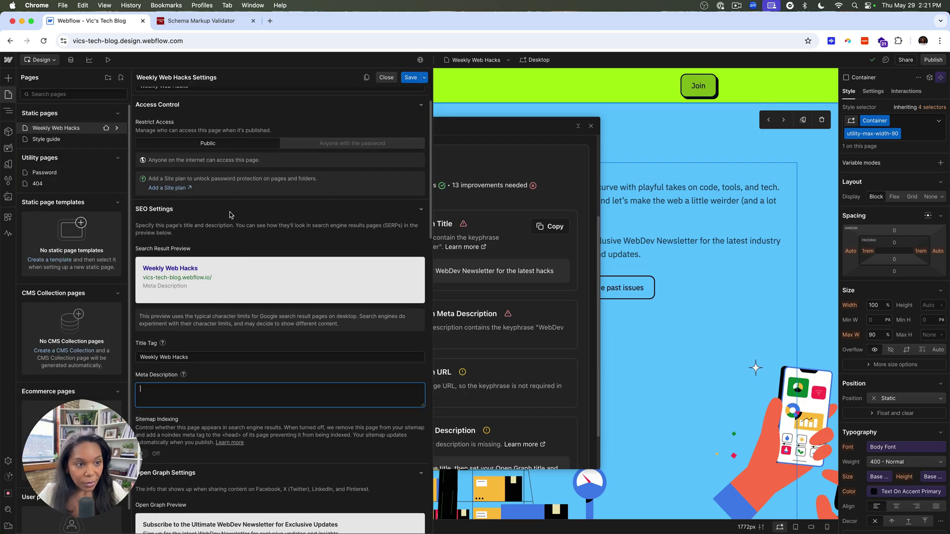
{"action": "scroll", "coordinate": [229, 212], "scroll_direction": "up", "scroll_amount": 2}
{"action": "left_click", "coordinate": [211, 395]}
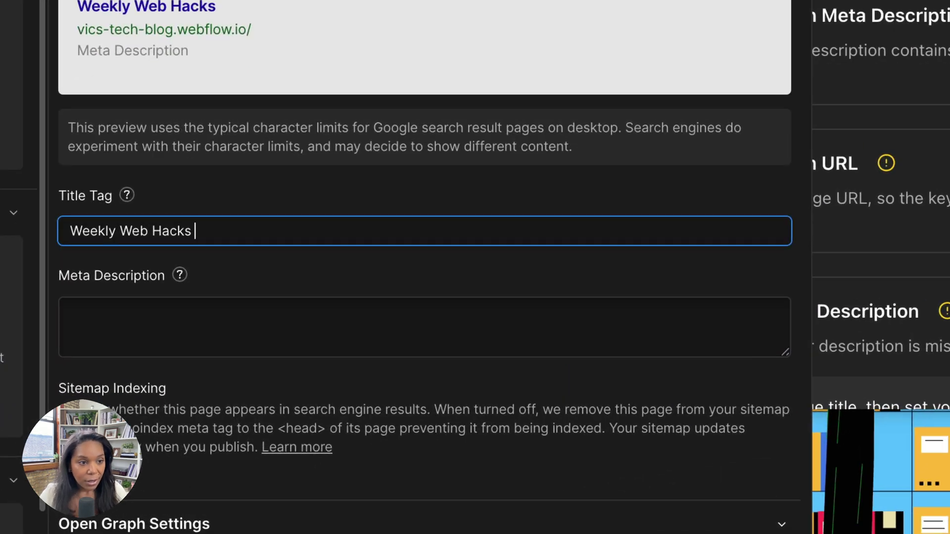
{"action": "key", "text": "ctrl+v"}
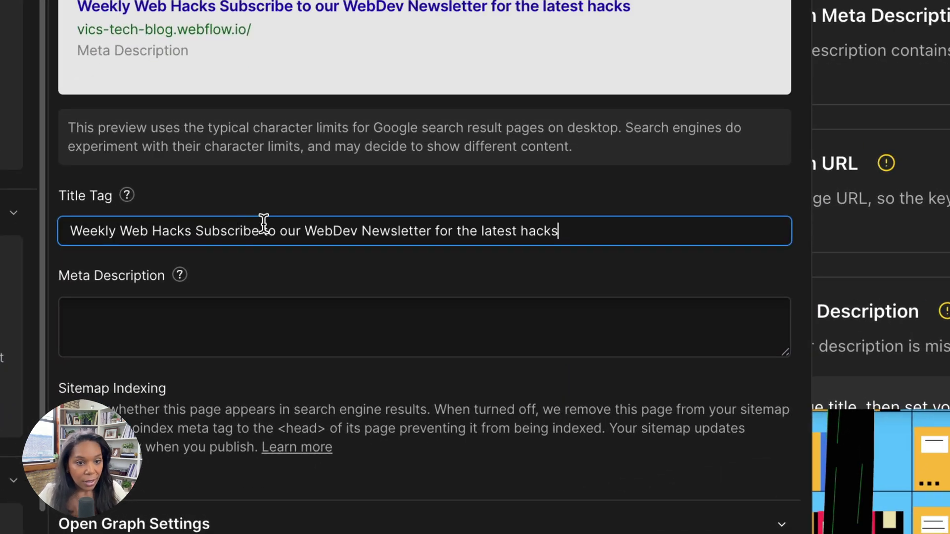
{"action": "key", "text": "ctrl+z"}
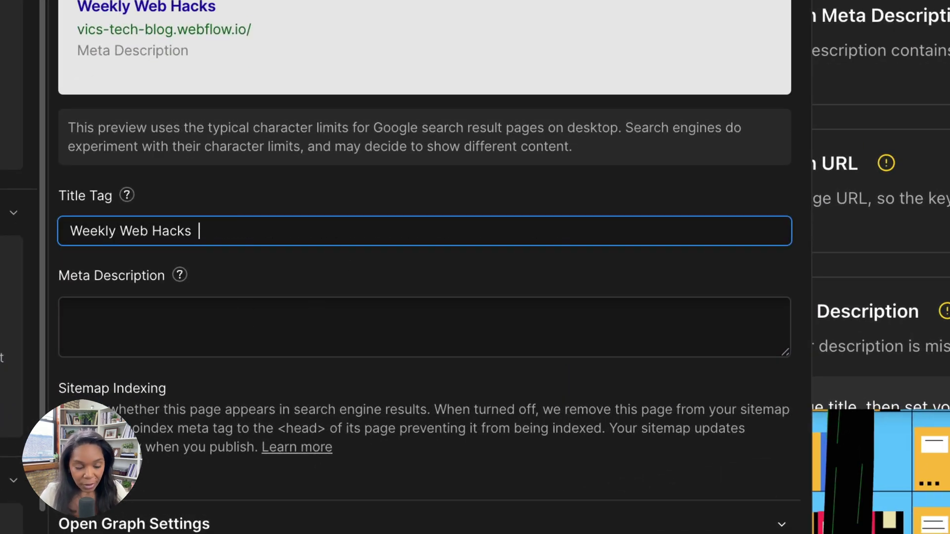
{"action": "type", "text": "|"}
{"action": "key", "text": "ctrl+v"}
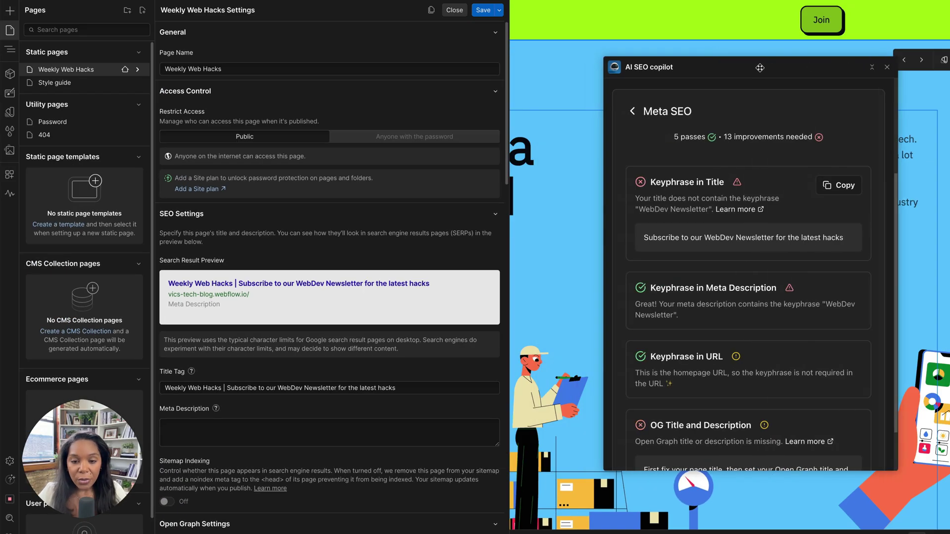
Copy the Open Graph description text into the empty Meta Description field.
{"action": "scroll", "coordinate": [768, 296], "scroll_direction": "down", "scroll_amount": 1}
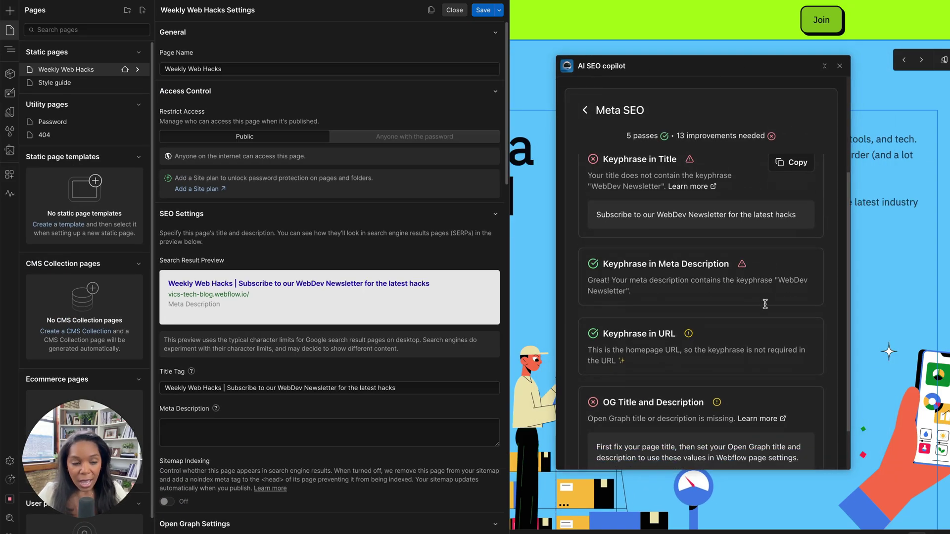
{"action": "scroll", "coordinate": [638, 291], "scroll_direction": "down", "scroll_amount": 3}
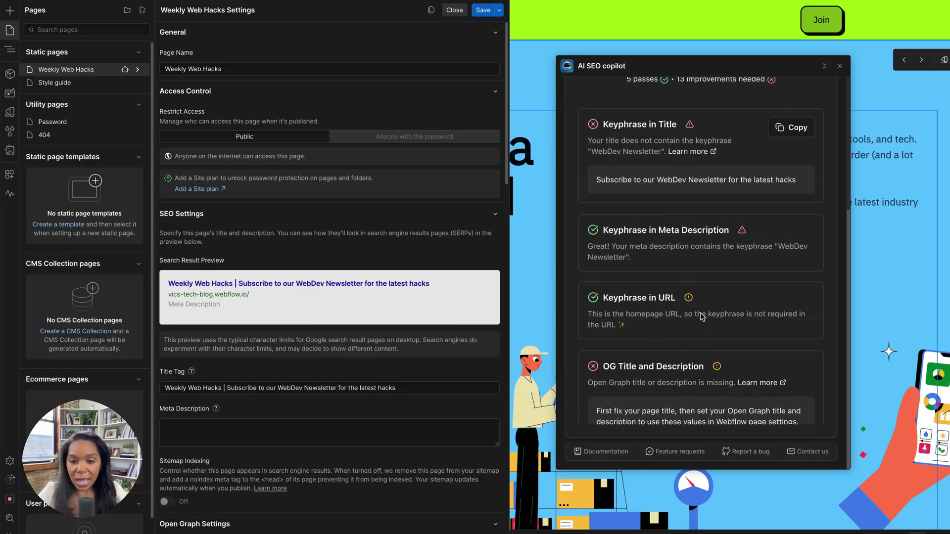
{"action": "scroll", "coordinate": [748, 387], "scroll_direction": "up", "scroll_amount": 10}
{"action": "scroll", "coordinate": [316, 303], "scroll_direction": "down", "scroll_amount": 10}
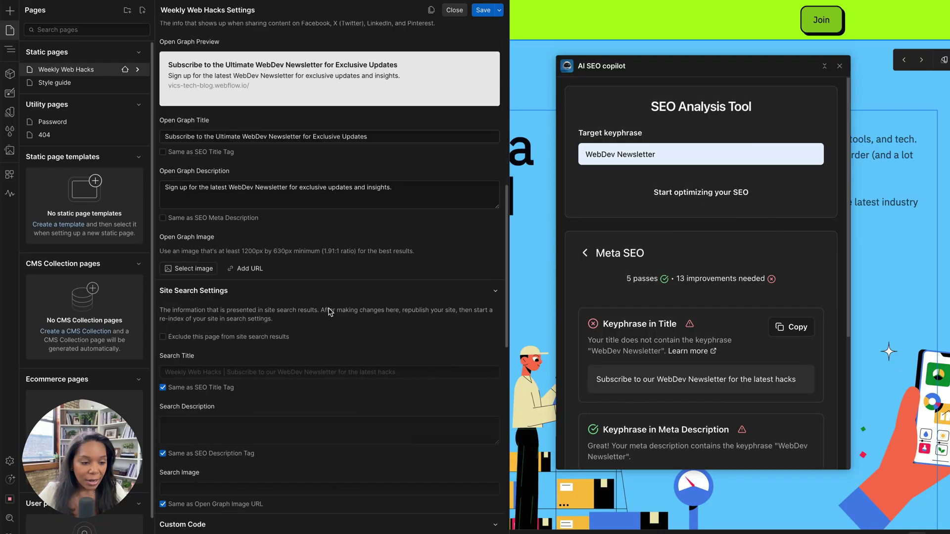
{"action": "triple_click", "coordinate": [357, 76]}
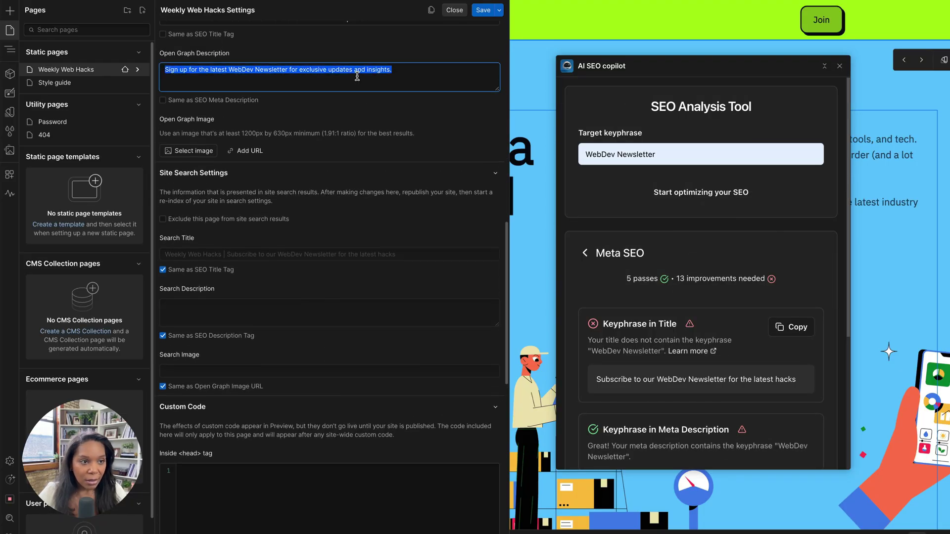
{"action": "scroll", "coordinate": [358, 76], "scroll_direction": "up", "scroll_amount": 8}
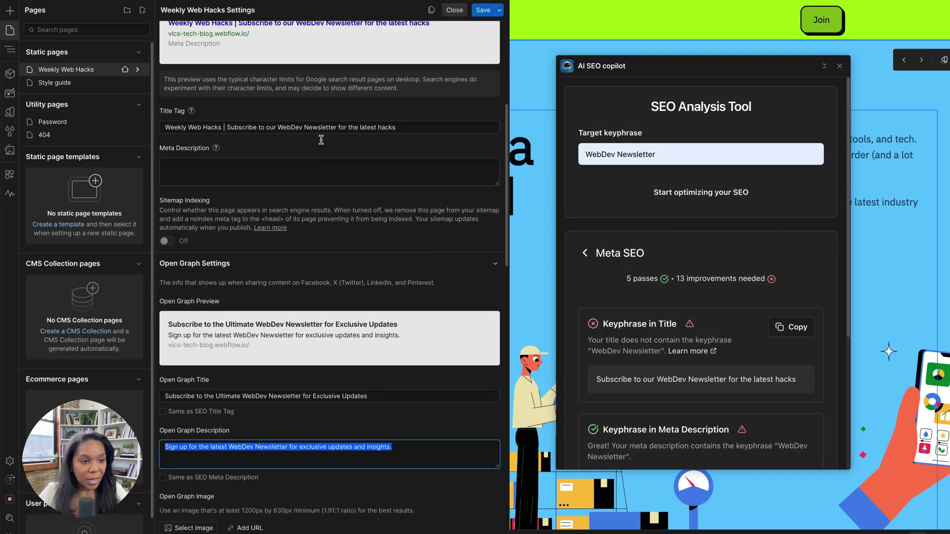
{"action": "left_click", "coordinate": [230, 177]}
{"action": "key", "text": "ctrl+v"}
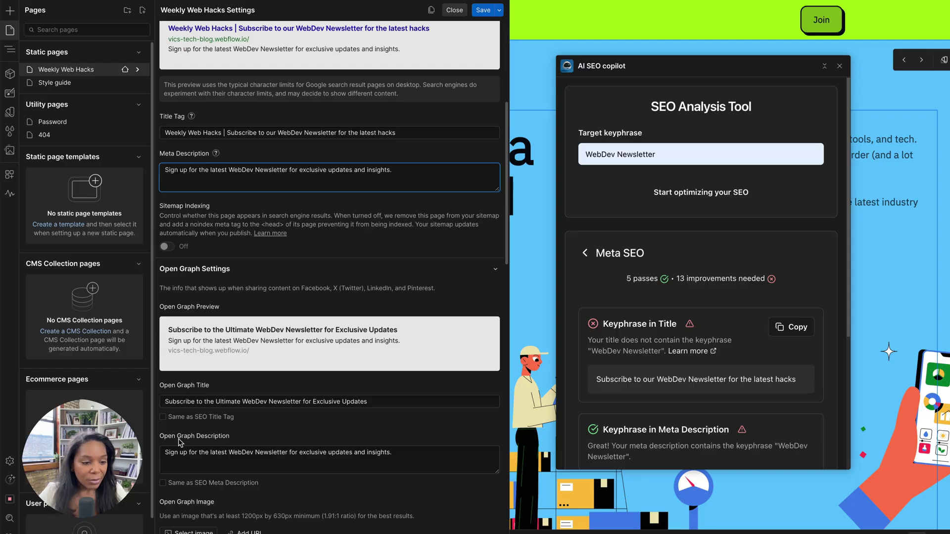
Make the OG title match the SEO title, set e5a4810de991bf3581.png as OG image, and save.
{"action": "left_click", "coordinate": [163, 418]}
{"action": "scroll", "coordinate": [183, 416], "scroll_direction": "down", "scroll_amount": 4}
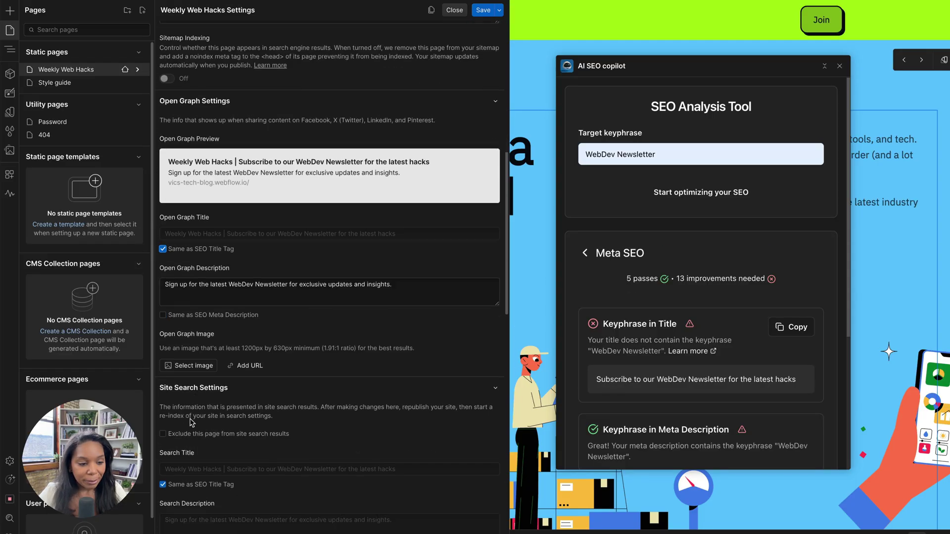
{"action": "scroll", "coordinate": [186, 413], "scroll_direction": "down", "scroll_amount": 3}
{"action": "left_click", "coordinate": [198, 175]}
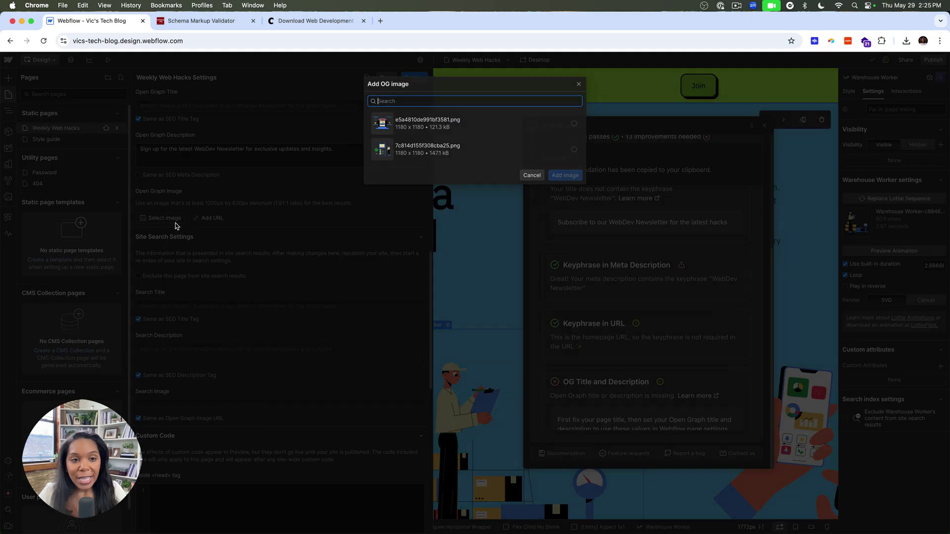
{"action": "left_click", "coordinate": [411, 130]}
{"action": "left_click", "coordinate": [564, 175]}
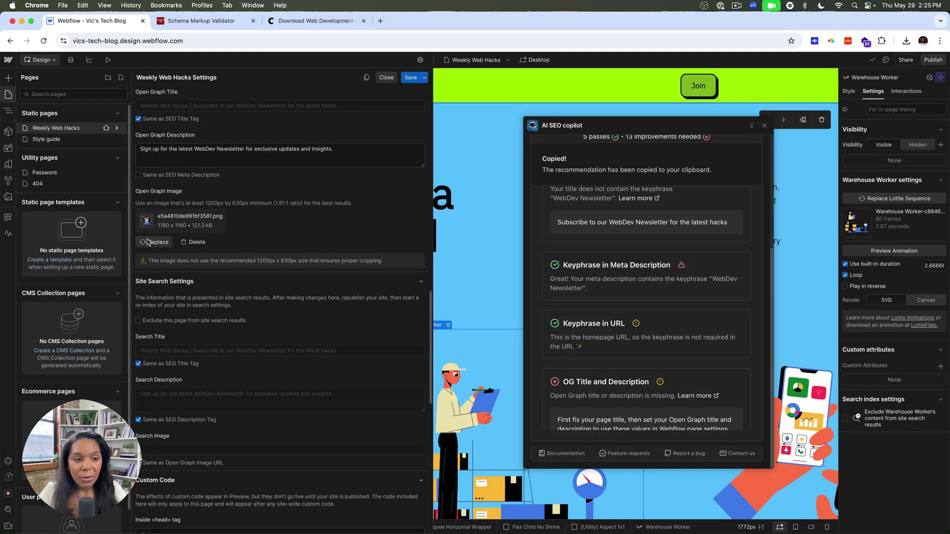
{"action": "scroll", "coordinate": [315, 143], "scroll_direction": "up", "scroll_amount": 2}
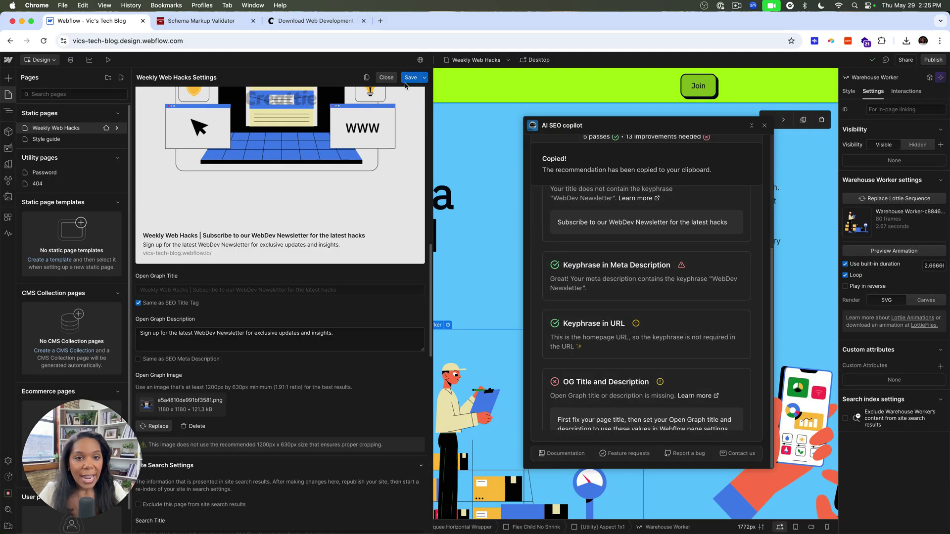
{"action": "left_click", "coordinate": [411, 77]}
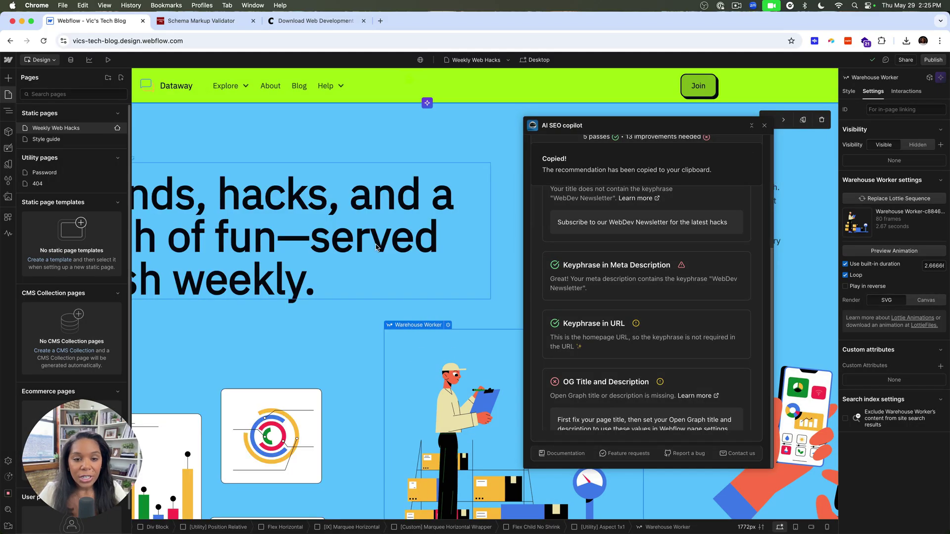
Move the AI SEO copilot aside and publish the site to staging with Shift+P.
{"action": "left_click", "coordinate": [8, 94]}
{"action": "left_click_drag", "start_coordinate": [635, 117], "coordinate": [314, 117]}
{"action": "key", "text": "shift+p"}
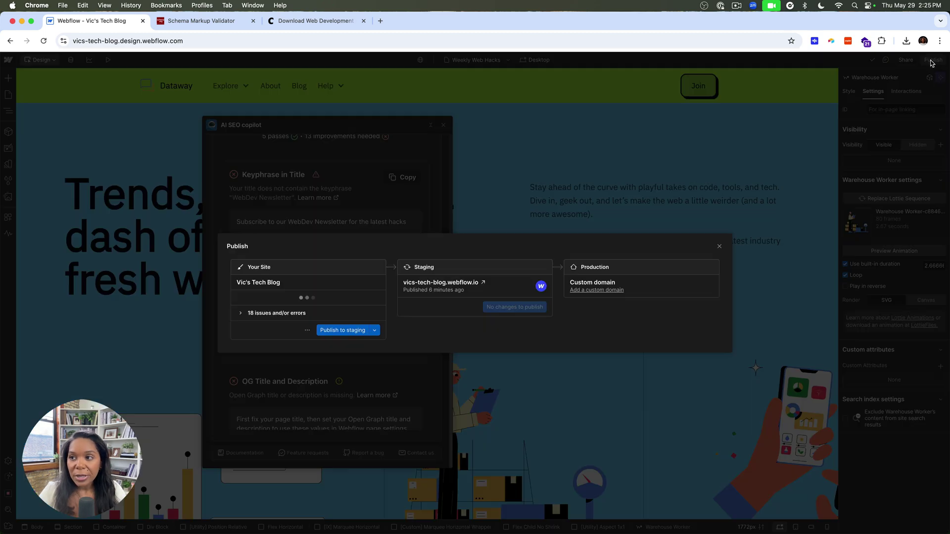
{"action": "left_click", "coordinate": [346, 329]}
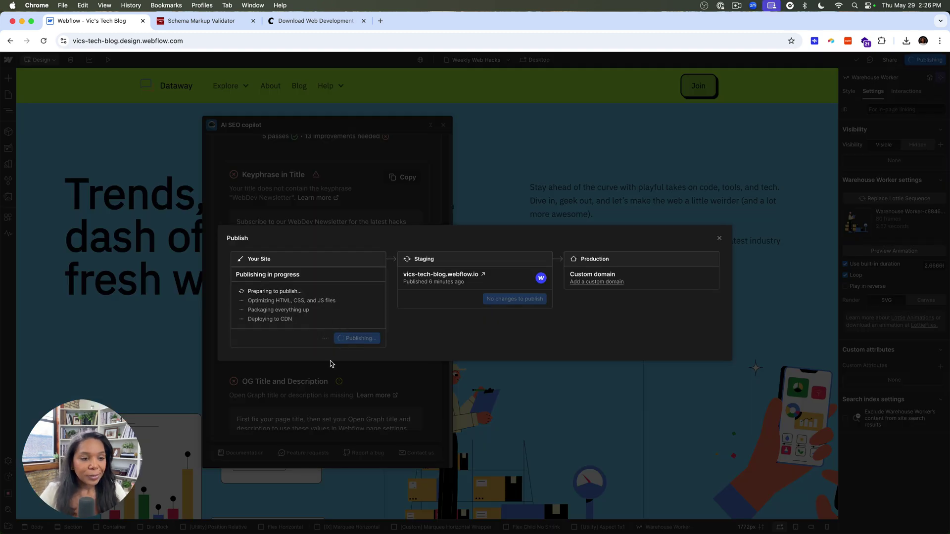
{"action": "left_click", "coordinate": [329, 218]}
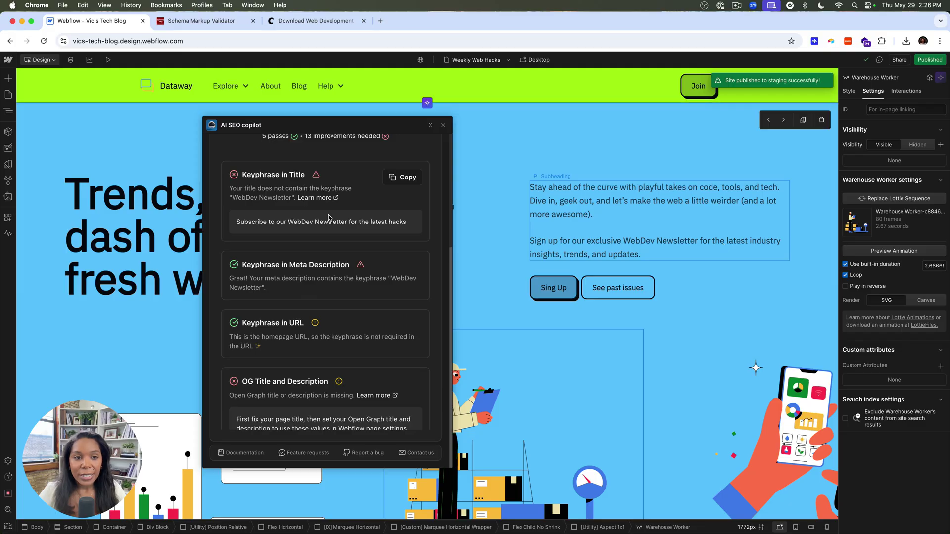
Move the AI SEO copilot back over the canvas and focus its Target keyphrase field.
{"action": "left_click_drag", "start_coordinate": [292, 125], "coordinate": [422, 131]}
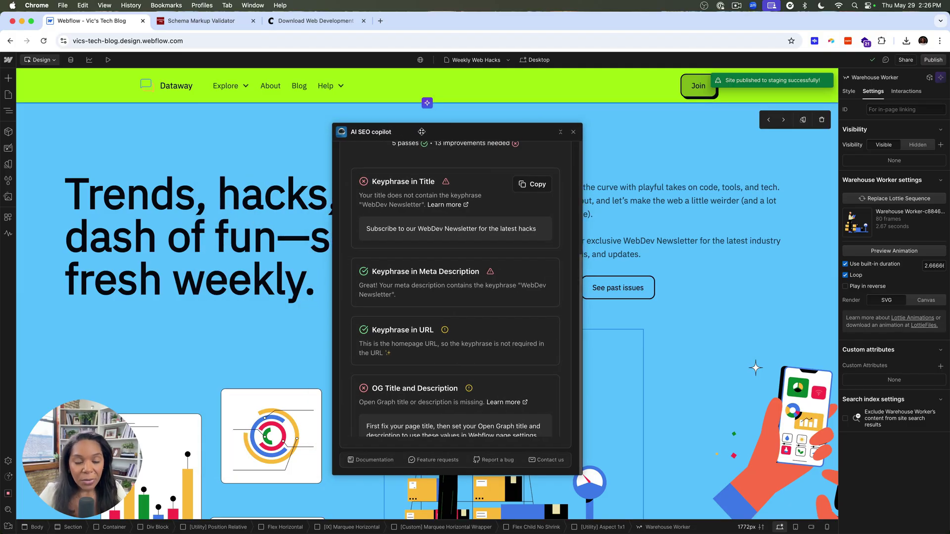
{"action": "scroll", "coordinate": [517, 161], "scroll_direction": "up", "scroll_amount": 5}
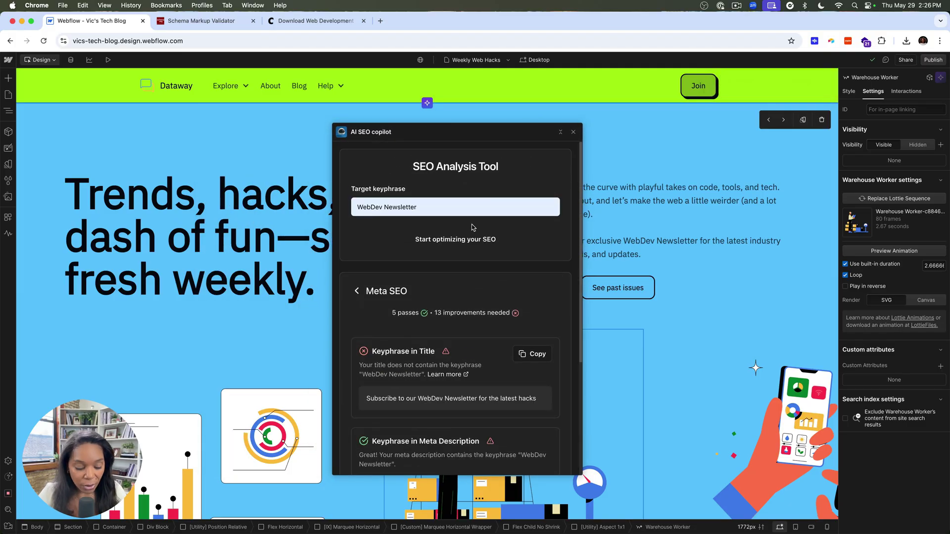
{"action": "left_click", "coordinate": [424, 208]}
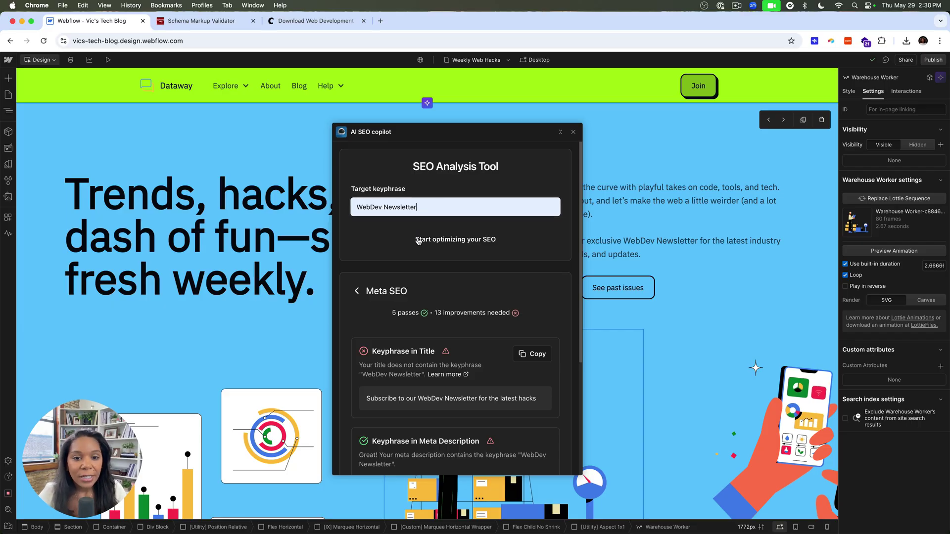
Rerun the SEO analysis for WebDev Newsletter and scroll through the results scoring 41.
{"action": "key", "text": "Return"}
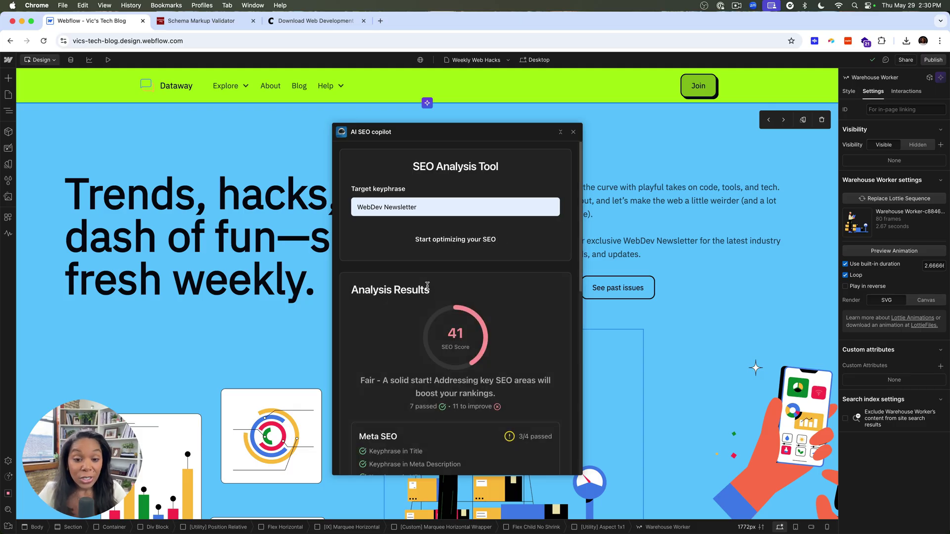
{"action": "scroll", "coordinate": [428, 286], "scroll_direction": "down", "scroll_amount": 3}
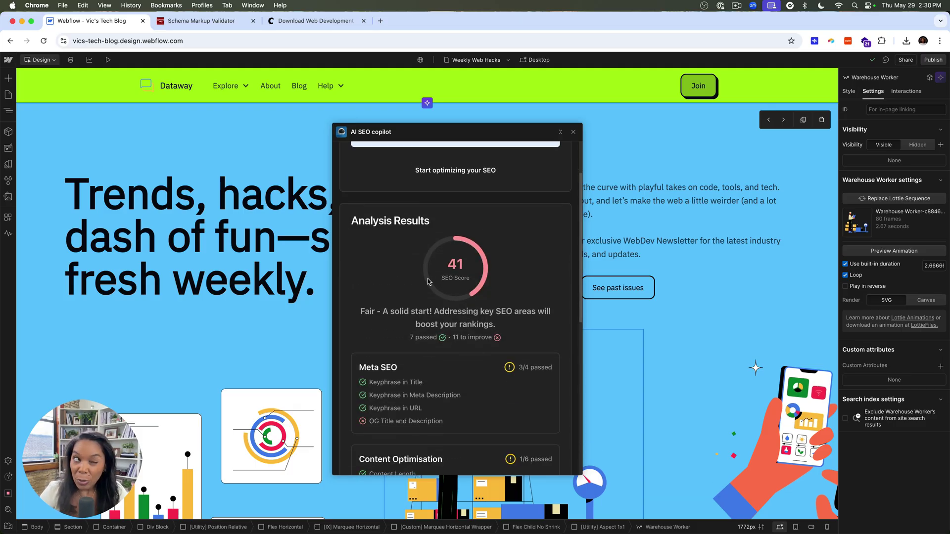
{"action": "scroll", "coordinate": [428, 281], "scroll_direction": "down", "scroll_amount": 3}
{"action": "scroll", "coordinate": [400, 338], "scroll_direction": "down", "scroll_amount": 3}
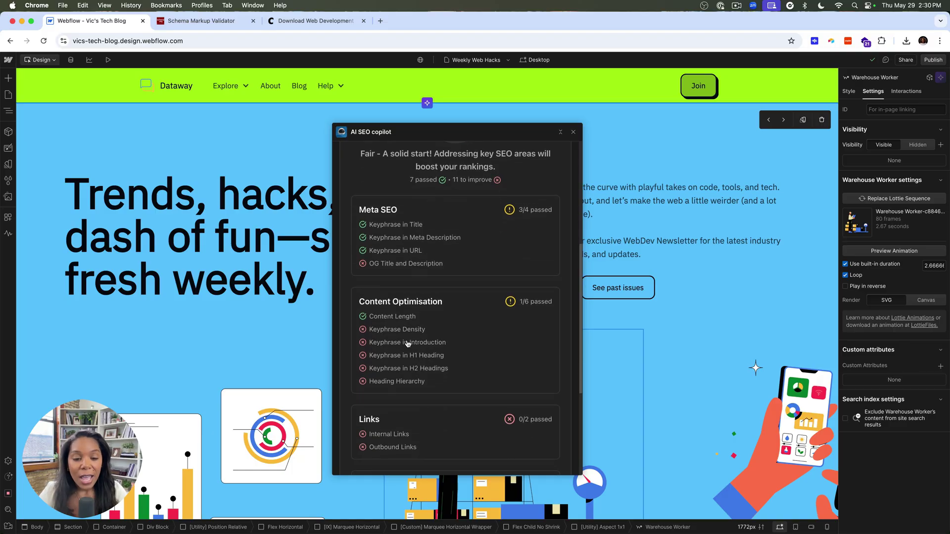
Review the Keyphrase in Introduction check details, then return to the Analysis Results overview.
{"action": "left_click", "coordinate": [436, 341]}
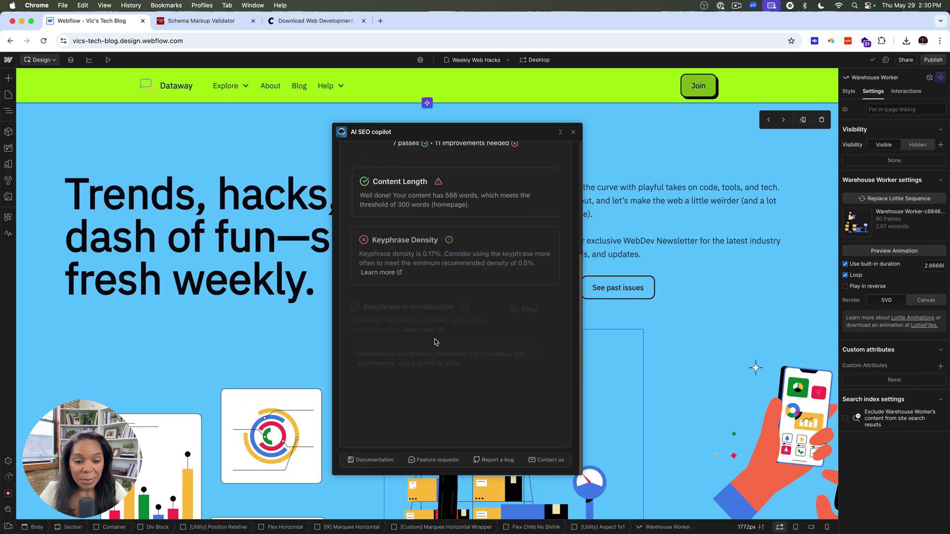
{"action": "scroll", "coordinate": [424, 357], "scroll_direction": "down", "scroll_amount": 3}
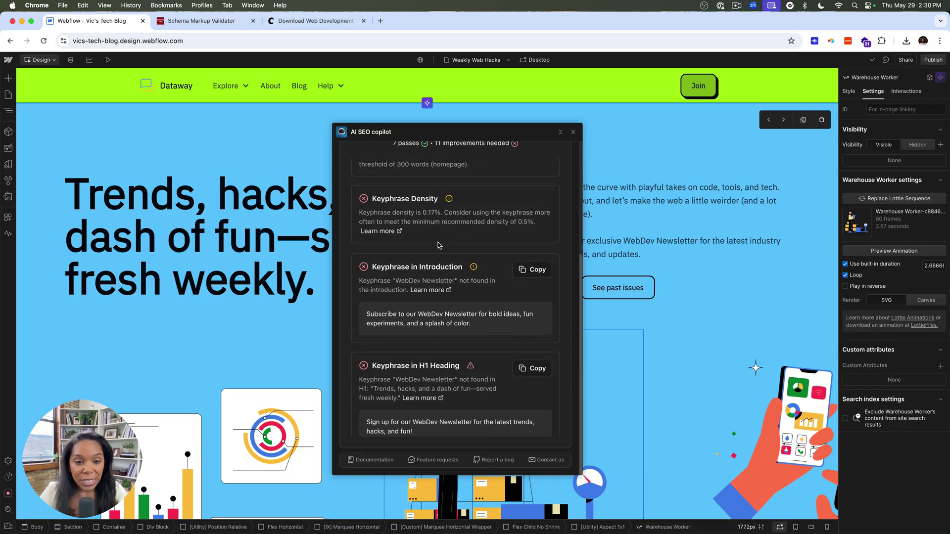
{"action": "scroll", "coordinate": [416, 341], "scroll_direction": "down", "scroll_amount": 2}
{"action": "scroll", "coordinate": [406, 336], "scroll_direction": "down", "scroll_amount": 4}
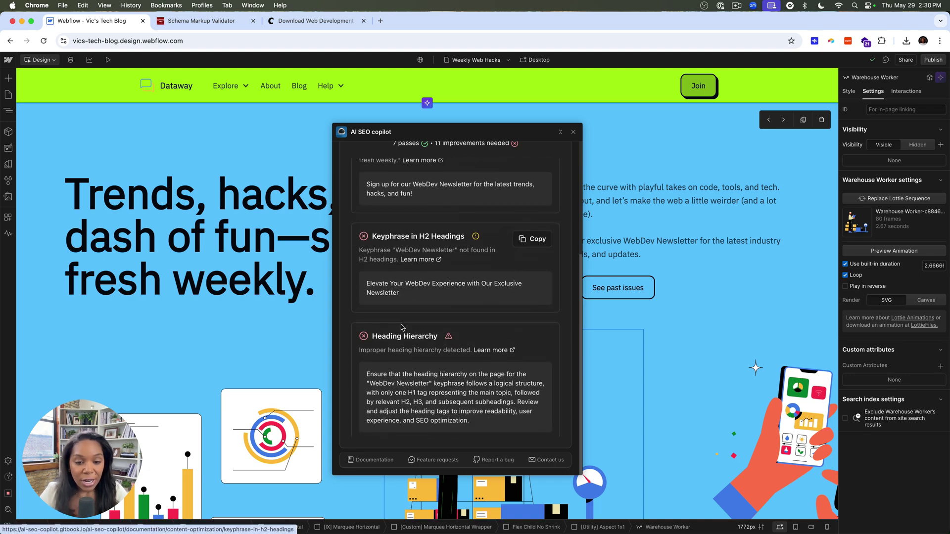
{"action": "scroll", "coordinate": [407, 356], "scroll_direction": "up", "scroll_amount": 10}
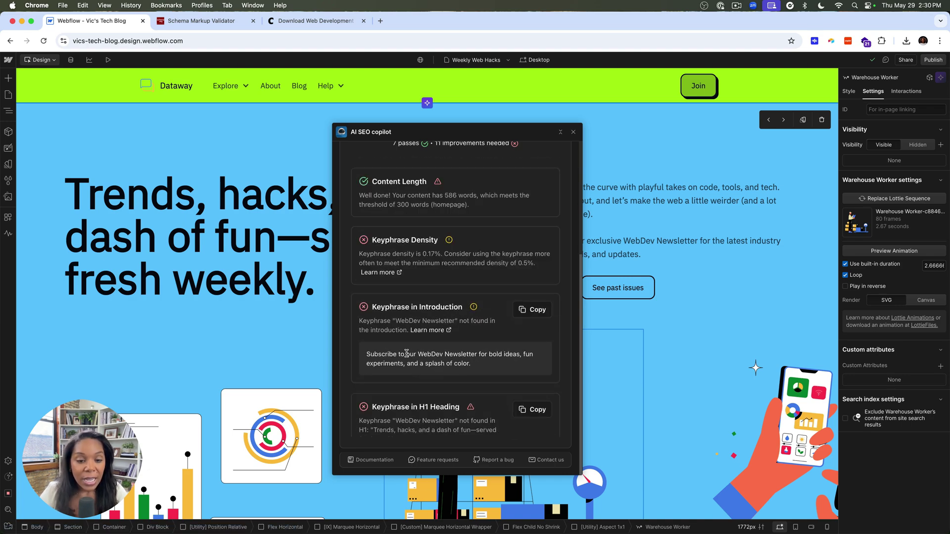
{"action": "left_click", "coordinate": [370, 287]}
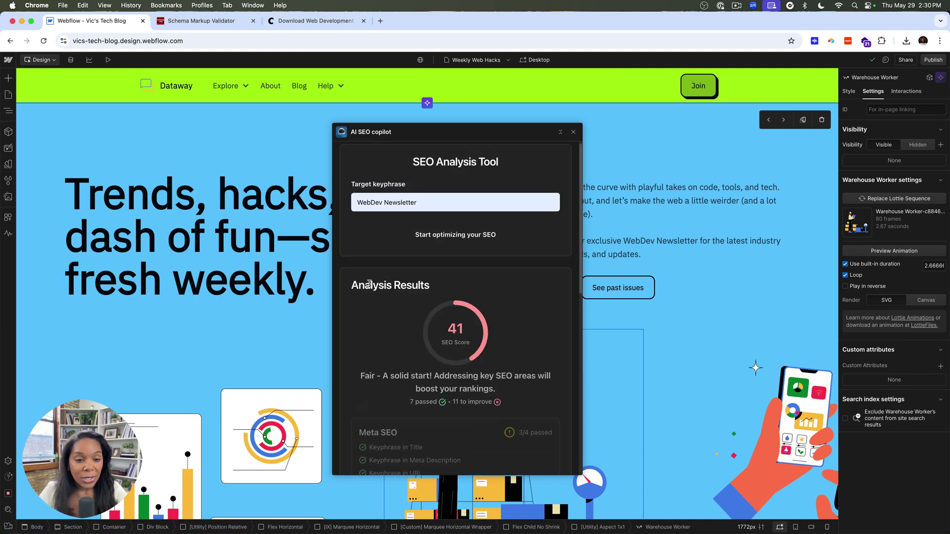
{"action": "scroll", "coordinate": [376, 337], "scroll_direction": "down", "scroll_amount": 7}
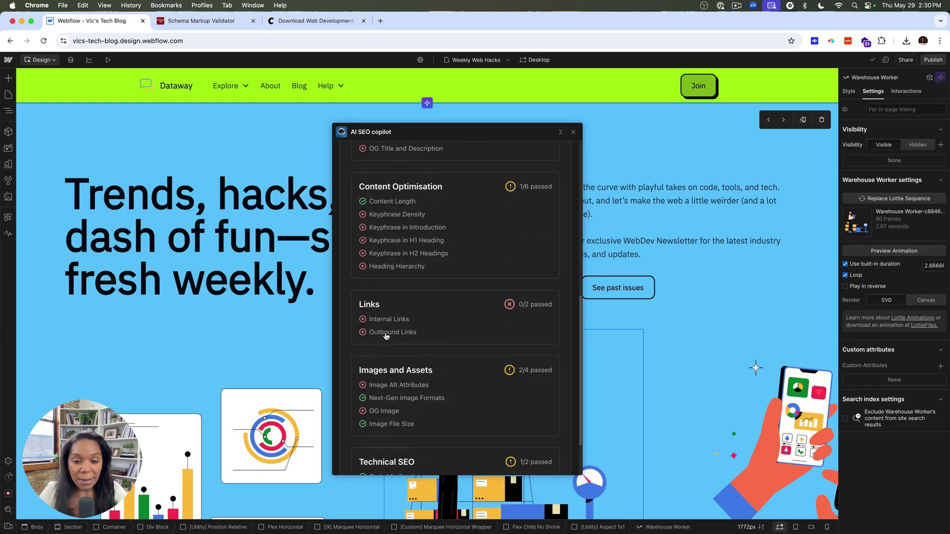
{"action": "scroll", "coordinate": [406, 356], "scroll_direction": "up", "scroll_amount": 8}
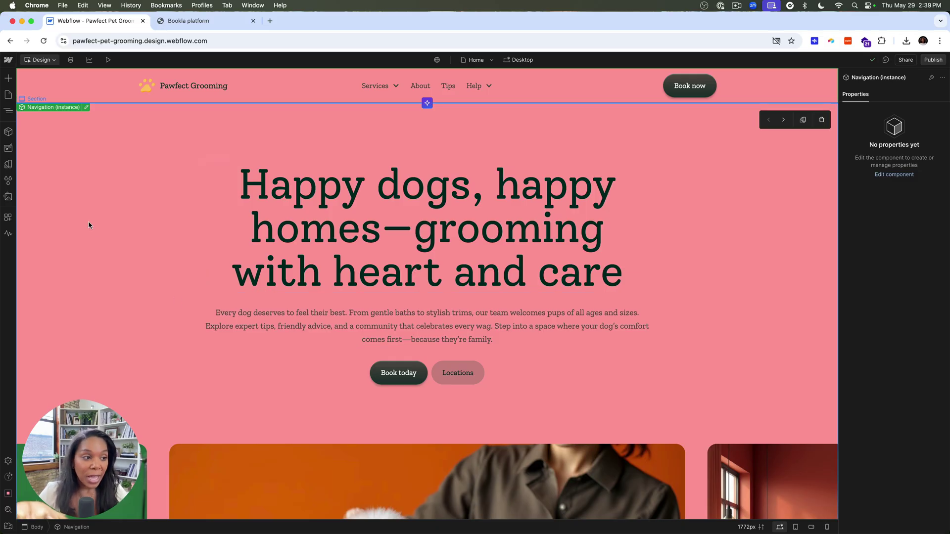
Search the apps for 'book' and install the Bookla app.
{"action": "left_click", "coordinate": [7, 216]}
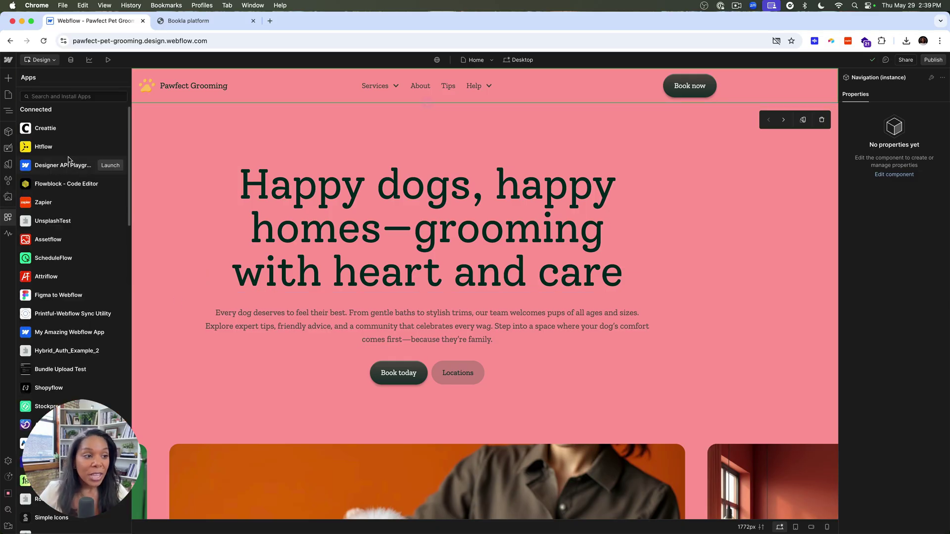
{"action": "left_click", "coordinate": [72, 97]}
{"action": "type", "text": "bookl"}
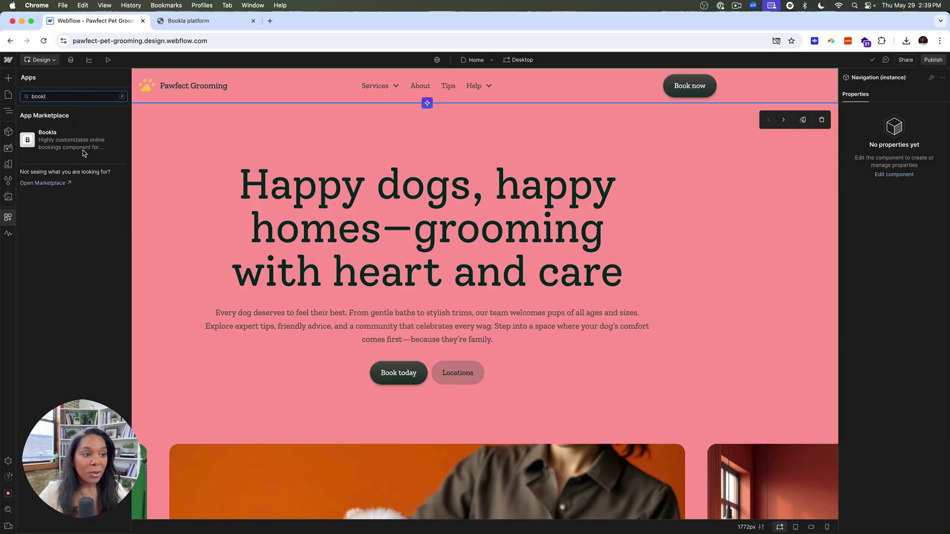
{"action": "left_click", "coordinate": [109, 140]}
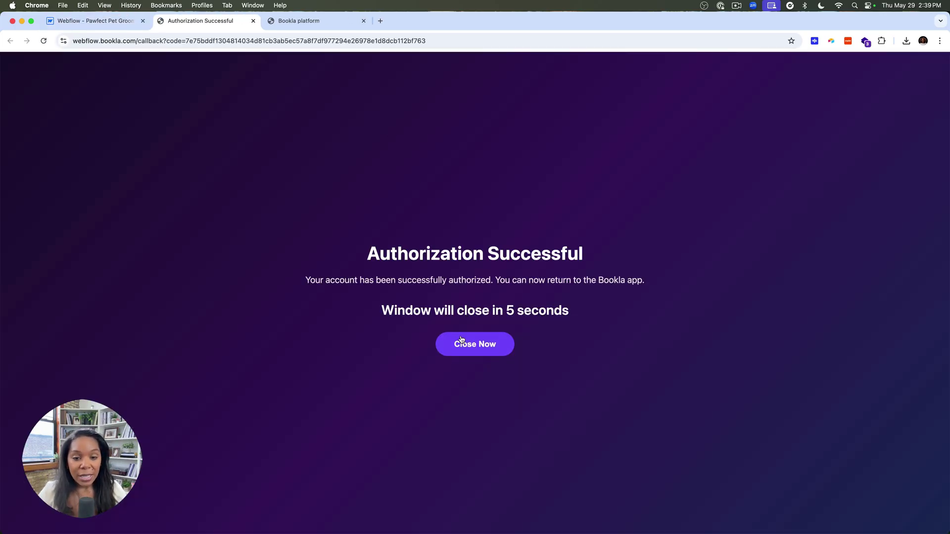
Finish Bookla's authorization and page forward through the demo booking calendar.
{"action": "left_click", "coordinate": [460, 342]}
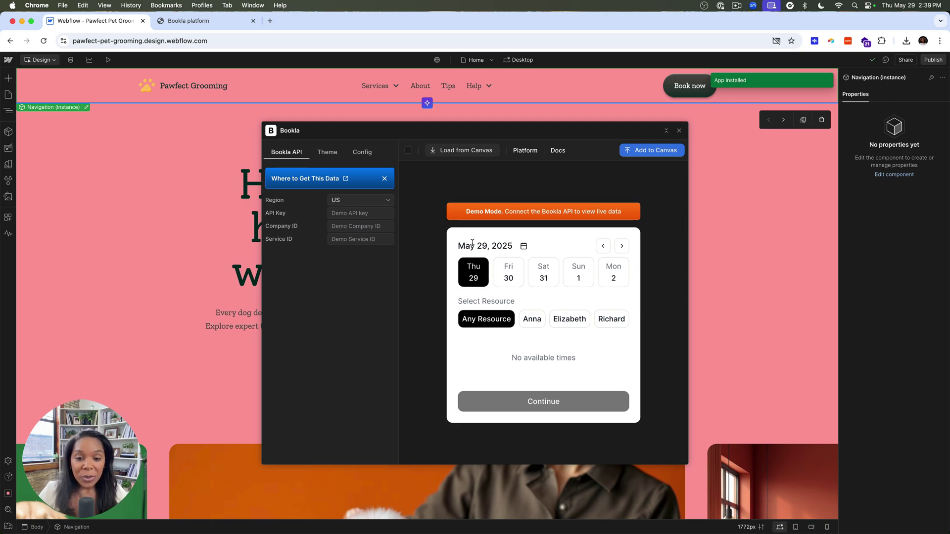
{"action": "left_click", "coordinate": [620, 246]}
{"action": "left_click", "coordinate": [619, 246]}
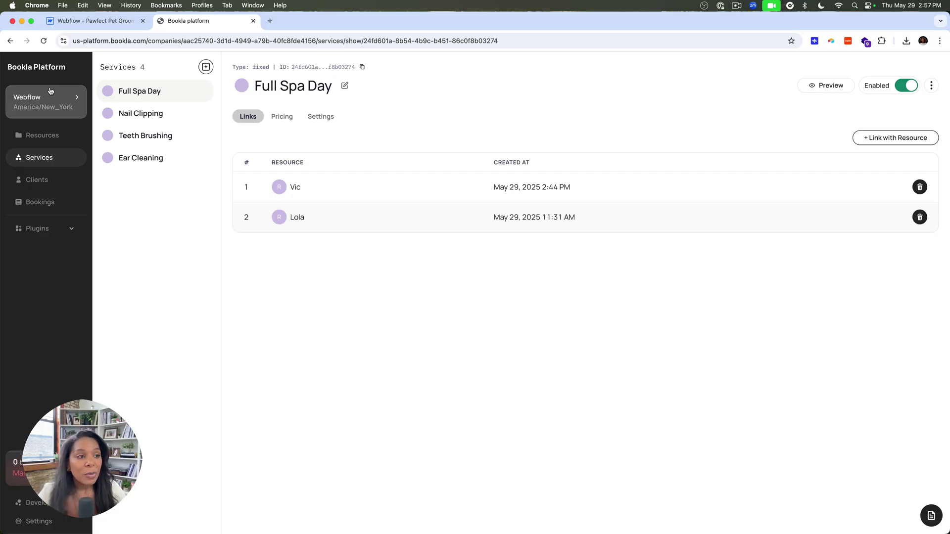
Check the Bookla Companies, Resources and Services overviews.
{"action": "left_click", "coordinate": [74, 97]}
{"action": "left_click", "coordinate": [203, 146]}
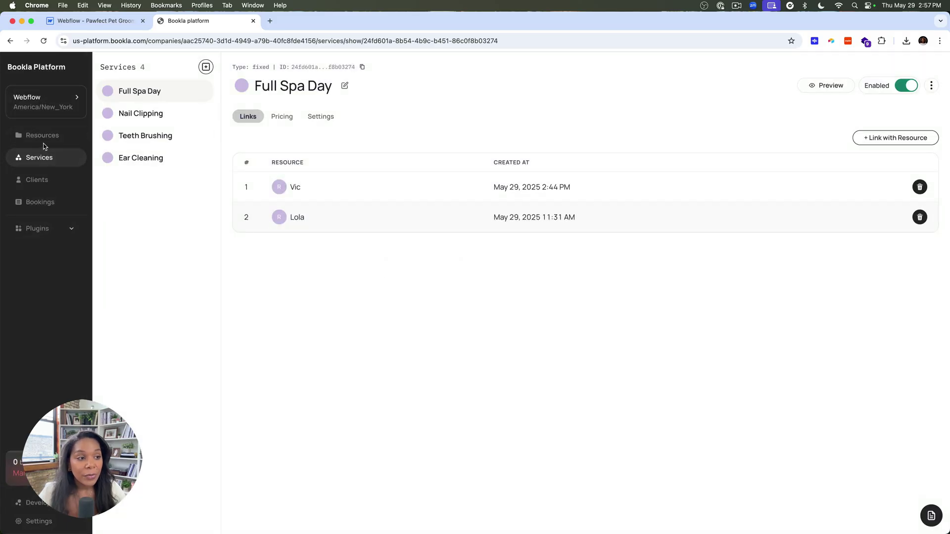
{"action": "left_click", "coordinate": [43, 137]}
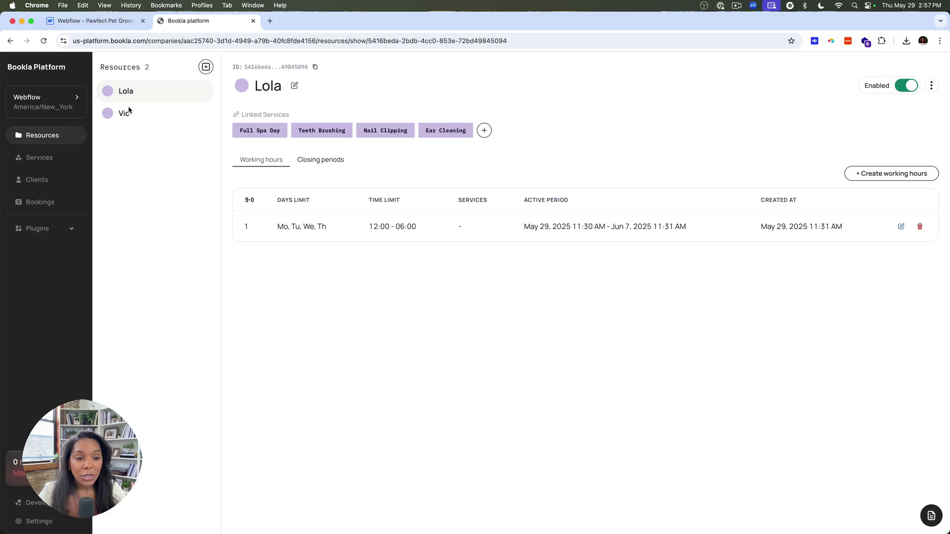
{"action": "left_click", "coordinate": [30, 158]}
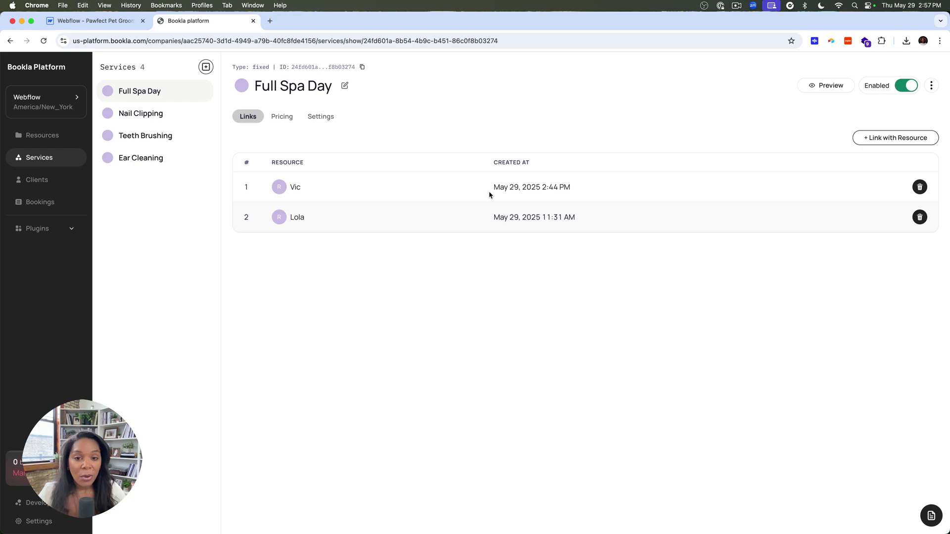
Review Full Spa Day's pricing and booking settings, keeping the booking policy instant.
{"action": "left_click", "coordinate": [280, 118]}
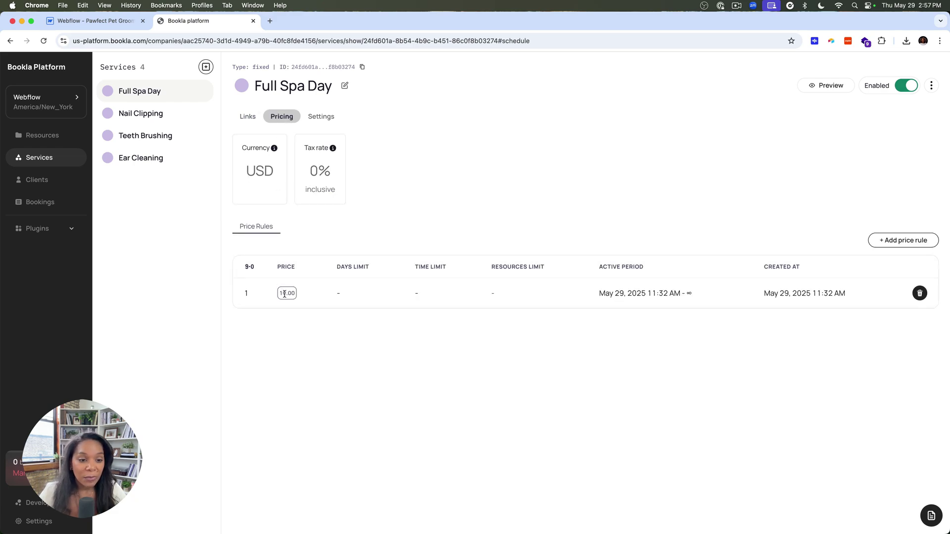
{"action": "left_click", "coordinate": [329, 116]}
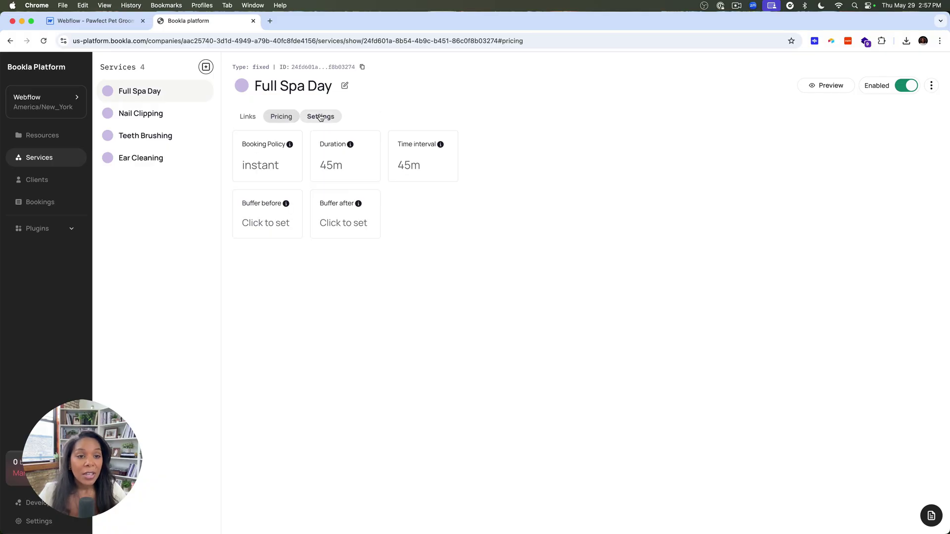
{"action": "left_click", "coordinate": [268, 176]}
{"action": "left_click", "coordinate": [458, 299]}
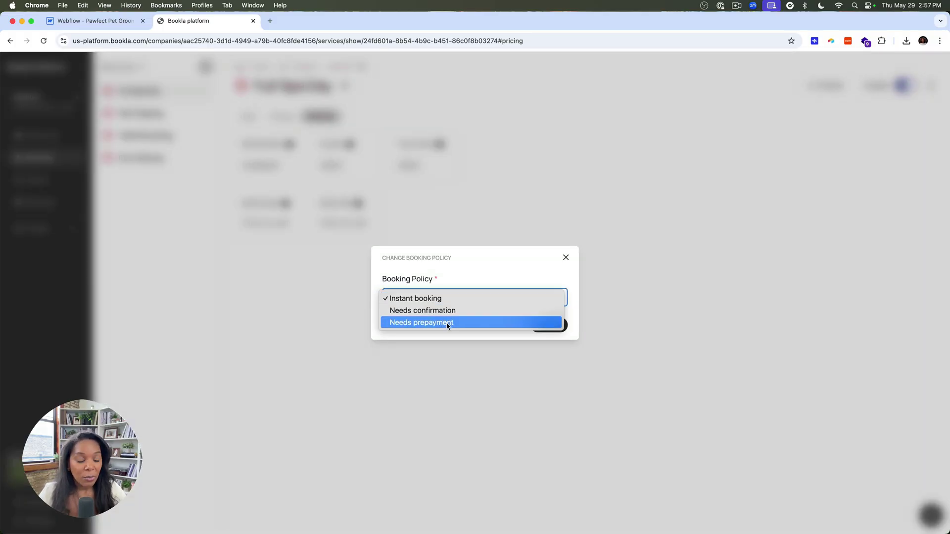
{"action": "left_click", "coordinate": [361, 320]}
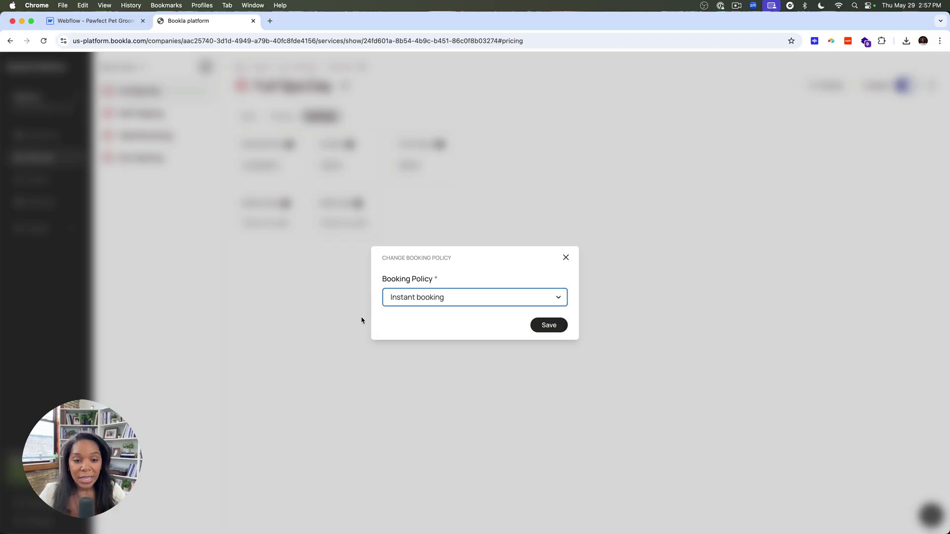
{"action": "left_click", "coordinate": [566, 257]}
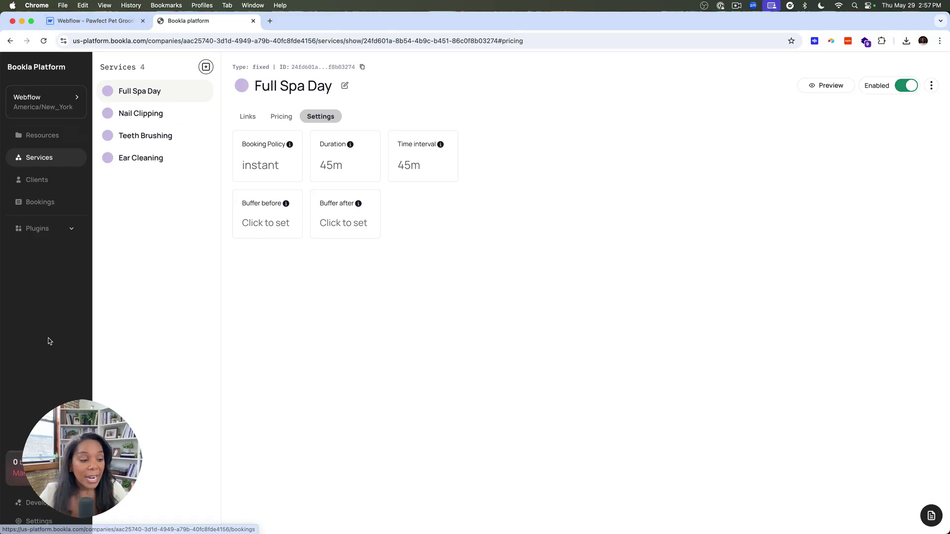
{"action": "left_click", "coordinate": [18, 503]}
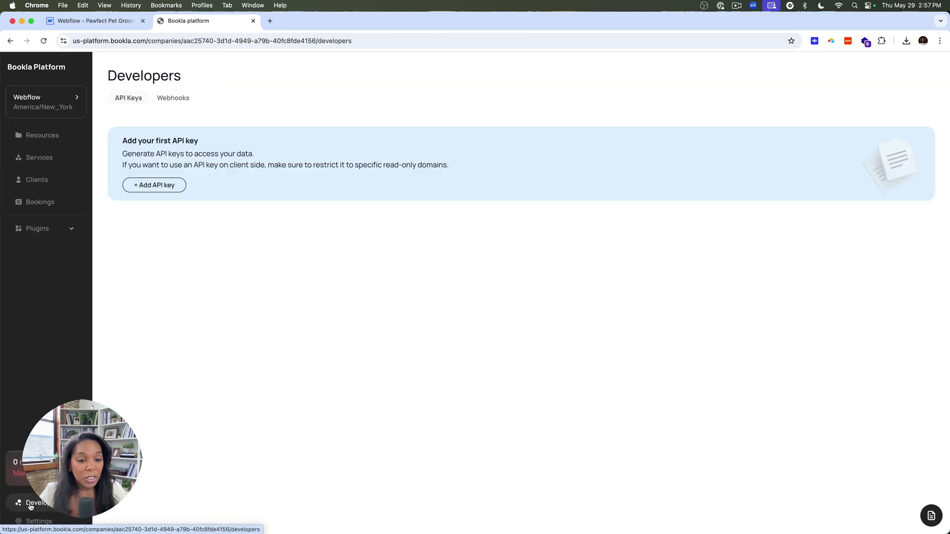
Start a new API key named Webflow with company, service and resource permissions.
{"action": "left_click", "coordinate": [167, 187]}
{"action": "left_click", "coordinate": [437, 96]}
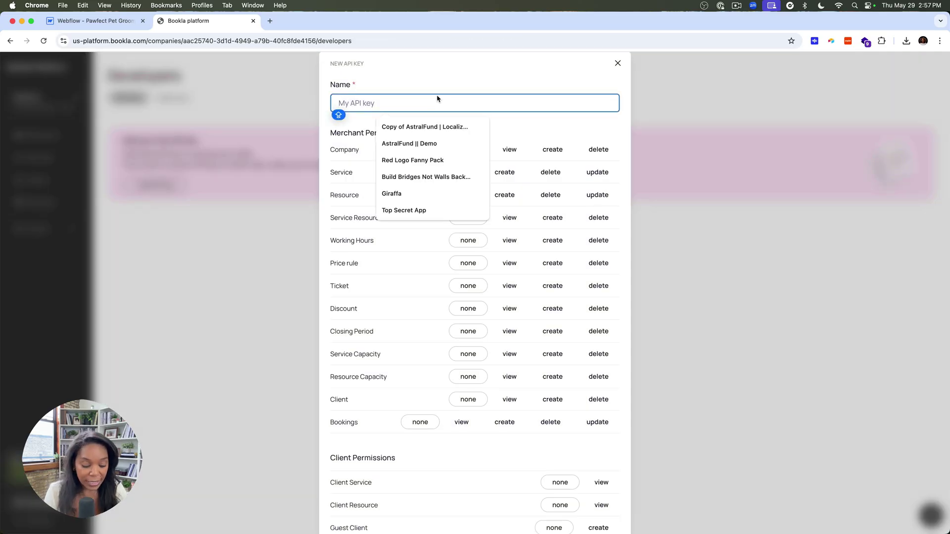
{"action": "type", "text": "WEBFL"}
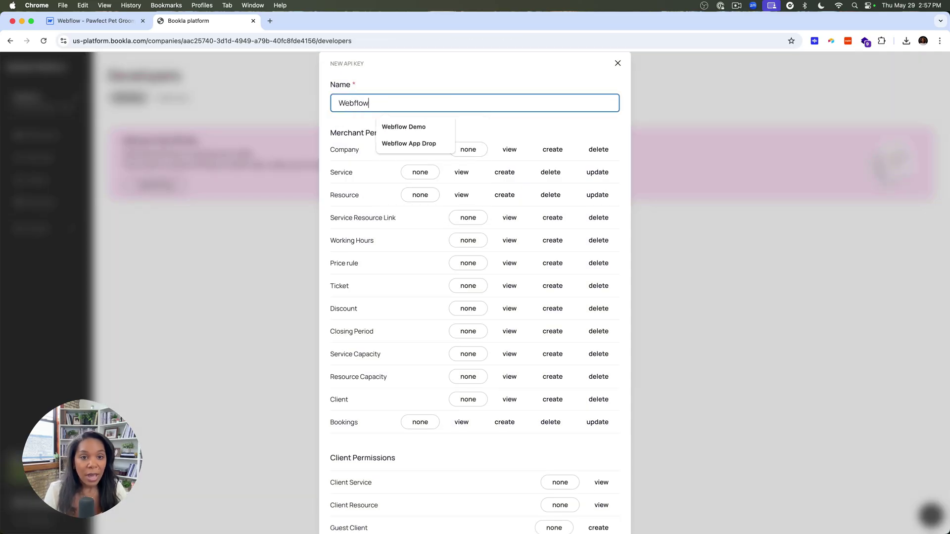
{"action": "left_click", "coordinate": [510, 149]}
{"action": "left_click", "coordinate": [552, 149]}
{"action": "left_click", "coordinate": [598, 149]}
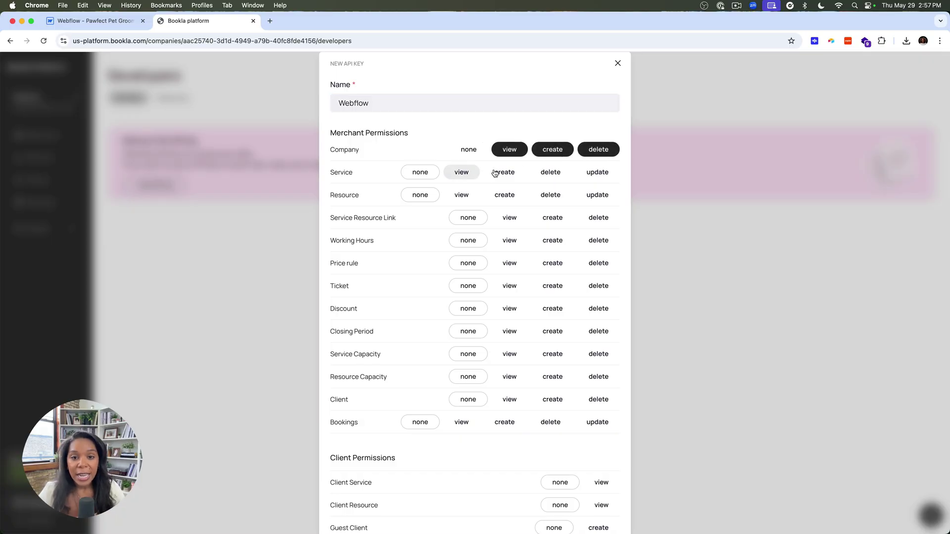
{"action": "left_click", "coordinate": [461, 172]}
{"action": "left_click", "coordinate": [504, 172]}
{"action": "left_click", "coordinate": [550, 172]}
{"action": "left_click", "coordinate": [597, 172]}
{"action": "left_click", "coordinate": [461, 195]}
{"action": "left_click", "coordinate": [504, 195]}
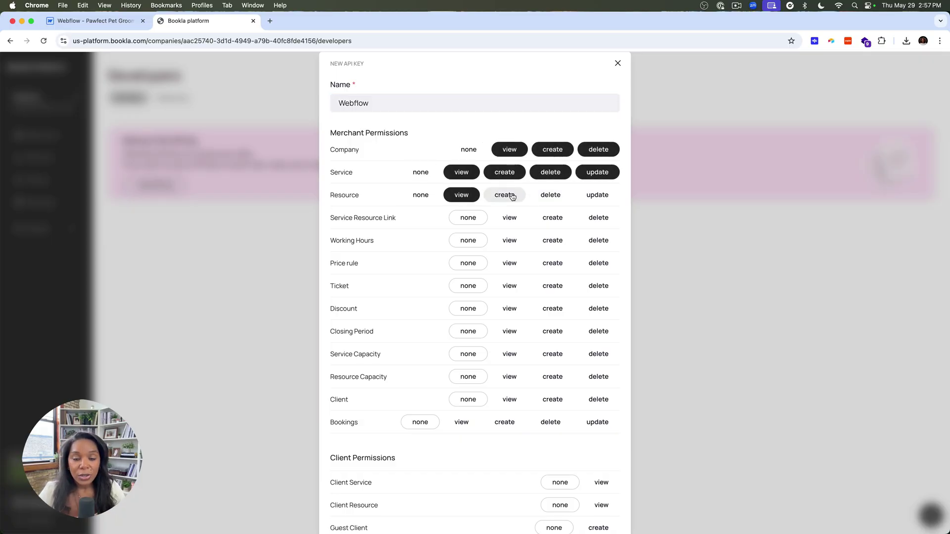
{"action": "left_click", "coordinate": [550, 195]}
{"action": "left_click", "coordinate": [597, 195]}
Add working hours, client and bookings permissions, then create the key.
{"action": "left_click", "coordinate": [510, 240]}
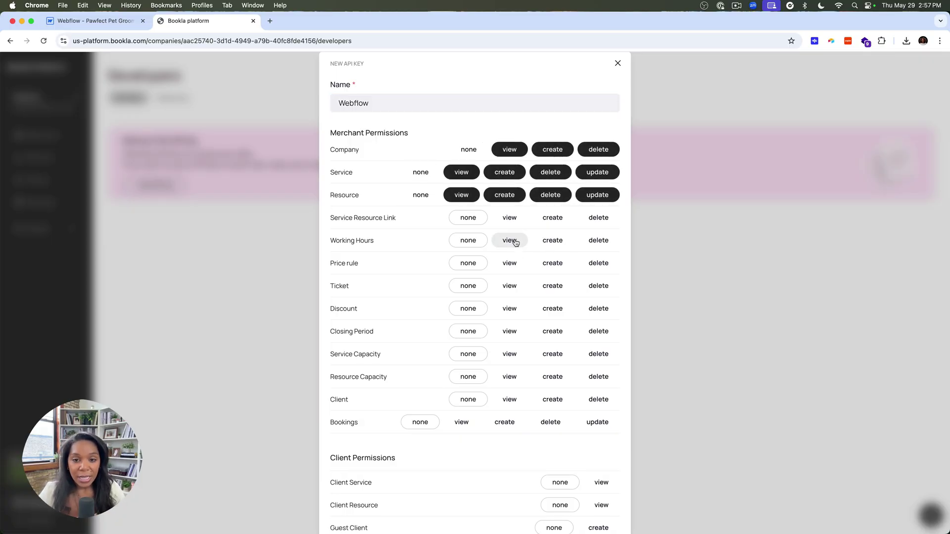
{"action": "left_click", "coordinate": [553, 240]}
{"action": "left_click", "coordinate": [598, 240]}
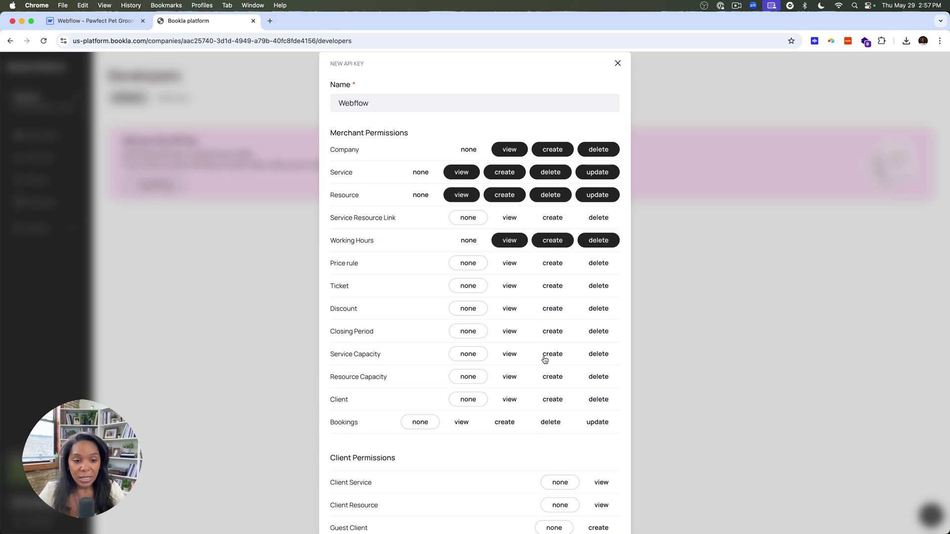
{"action": "left_click", "coordinate": [510, 400]}
{"action": "left_click", "coordinate": [553, 400]}
{"action": "left_click", "coordinate": [598, 400]}
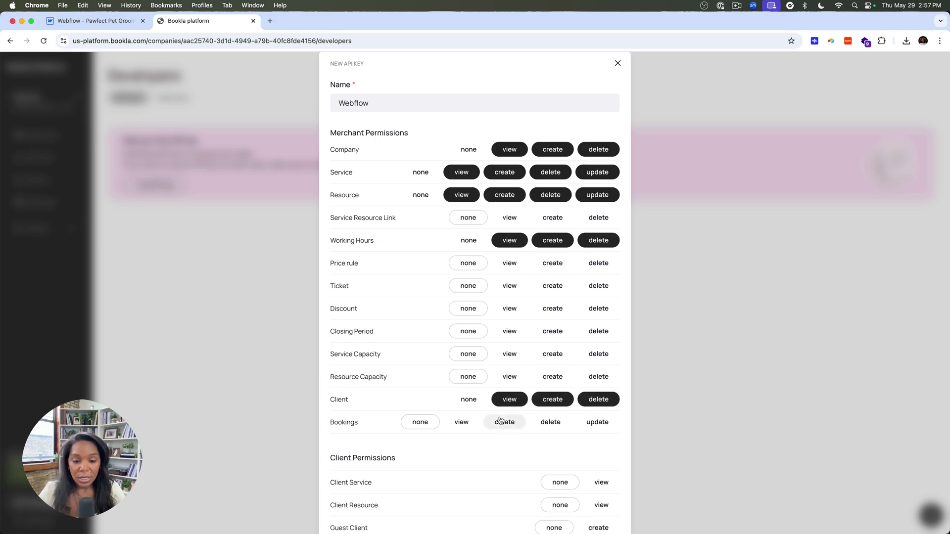
{"action": "left_click", "coordinate": [505, 422]}
{"action": "left_click", "coordinate": [550, 422]}
{"action": "left_click", "coordinate": [597, 422]}
{"action": "scroll", "coordinate": [589, 426], "scroll_direction": "down", "scroll_amount": 2}
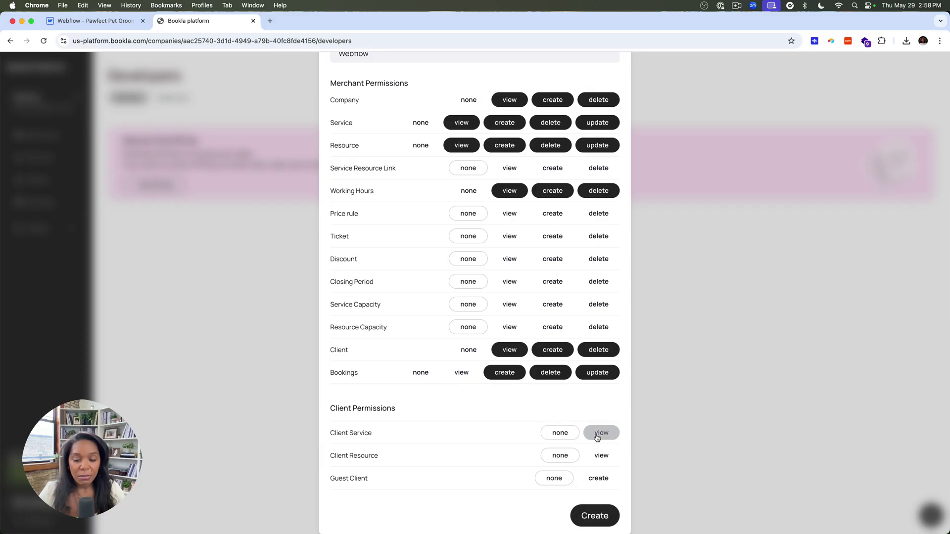
{"action": "left_click", "coordinate": [594, 516]}
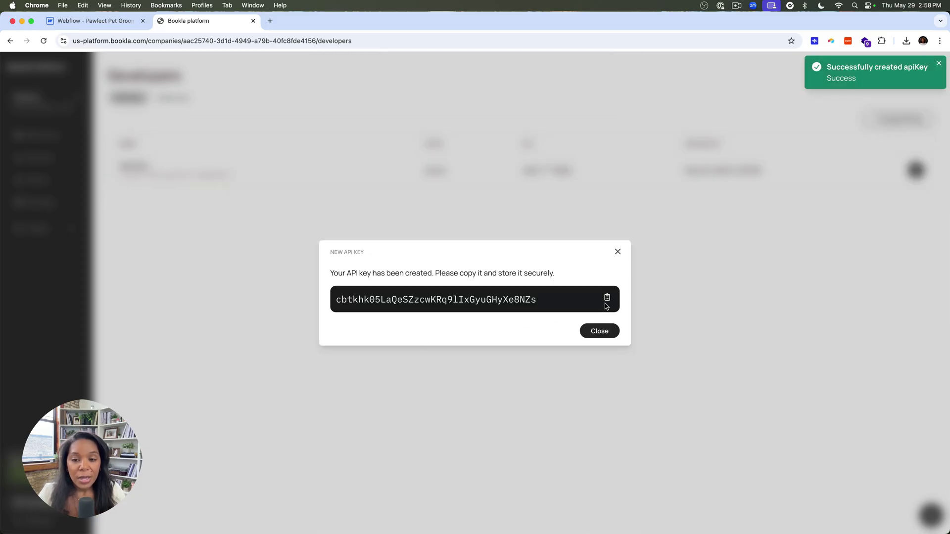
Copy the company ID from Bookla and paste it into the widget's Company ID field.
{"action": "left_click", "coordinate": [94, 20]}
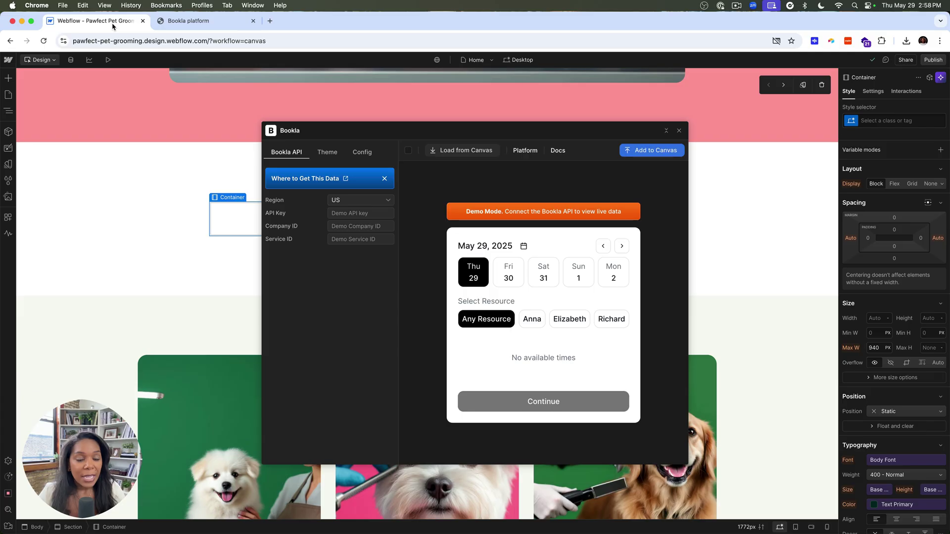
{"action": "left_click", "coordinate": [335, 214]}
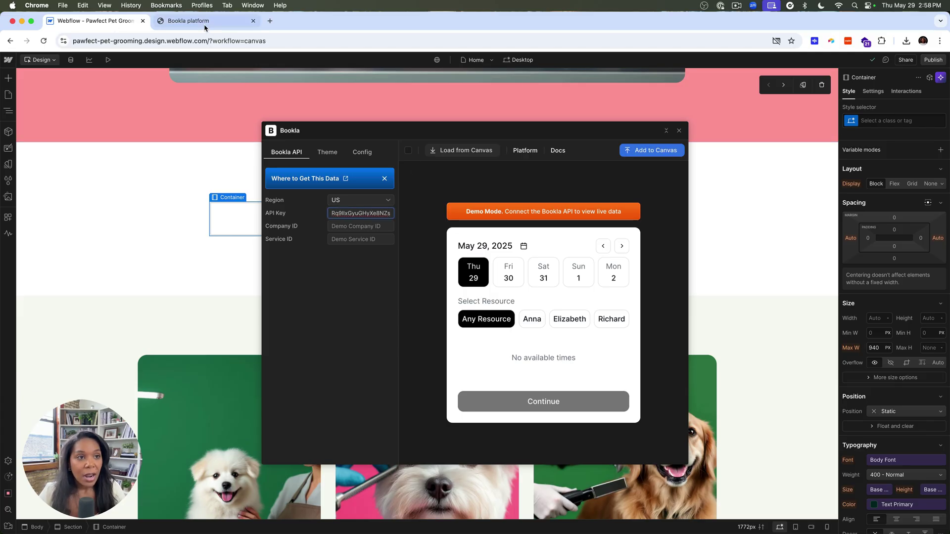
{"action": "left_click", "coordinate": [188, 20]}
{"action": "left_click", "coordinate": [51, 136]}
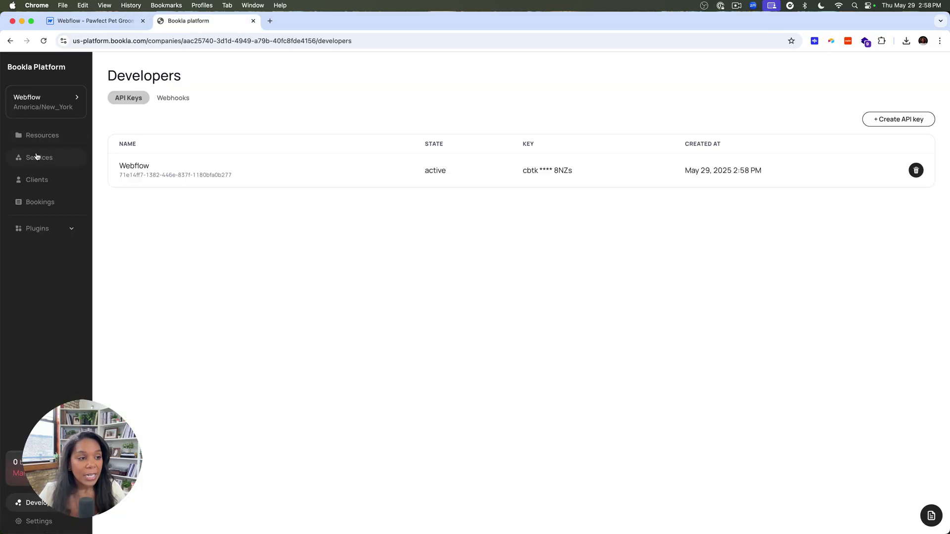
{"action": "left_click", "coordinate": [44, 103]}
{"action": "left_click", "coordinate": [460, 257]}
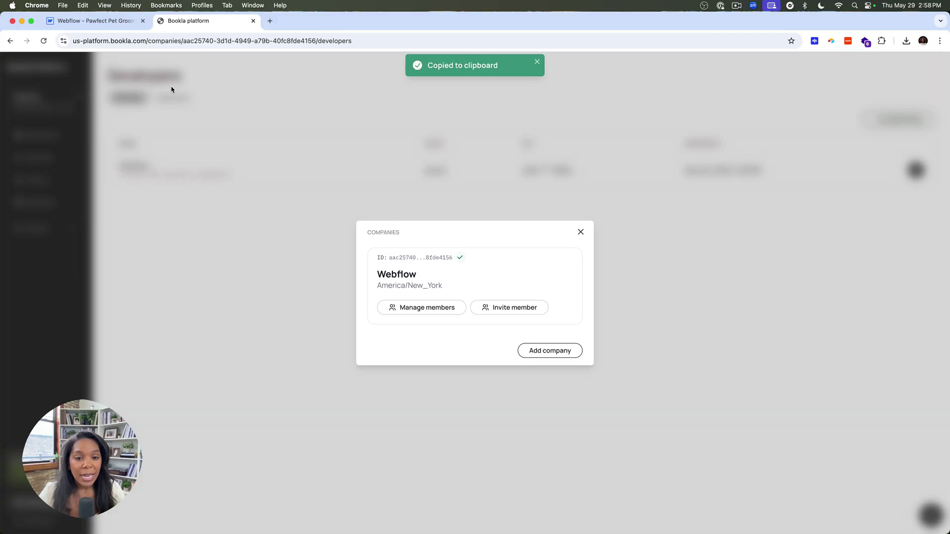
{"action": "left_click", "coordinate": [94, 20]}
{"action": "key", "text": "Tab"}
{"action": "key", "text": "super+v"}
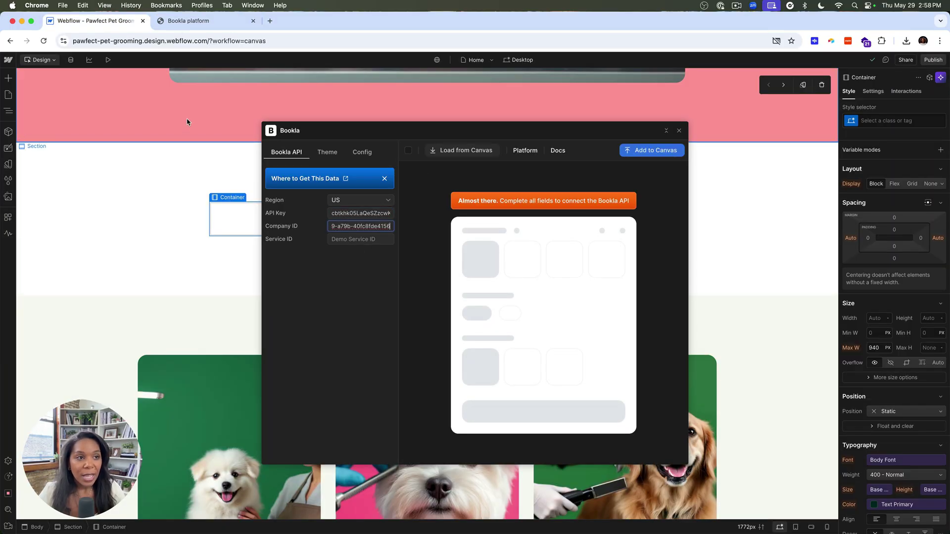
Copy the Full Spa Day service ID and paste it into the widget's Service ID field.
{"action": "left_click", "coordinate": [188, 20]}
{"action": "left_click", "coordinate": [8, 205]}
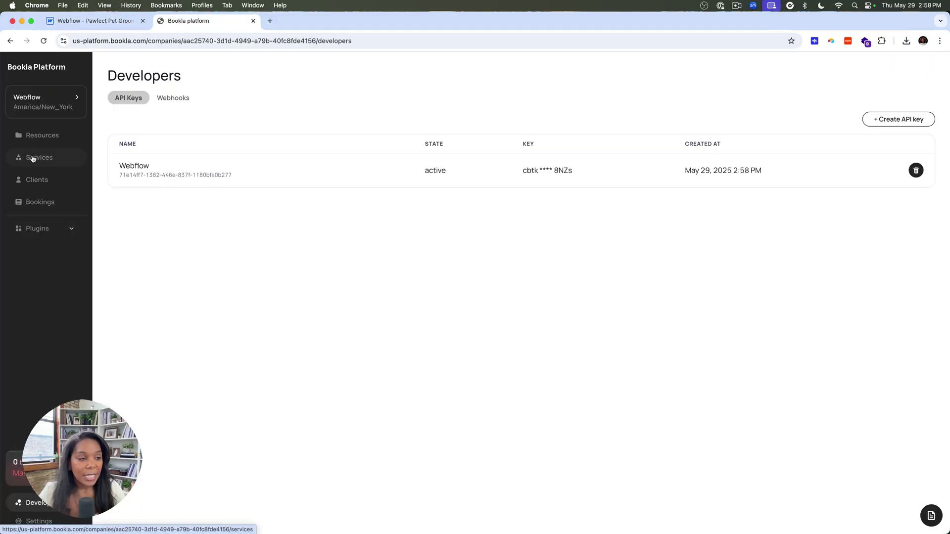
{"action": "left_click", "coordinate": [33, 159]}
{"action": "left_click", "coordinate": [362, 67]}
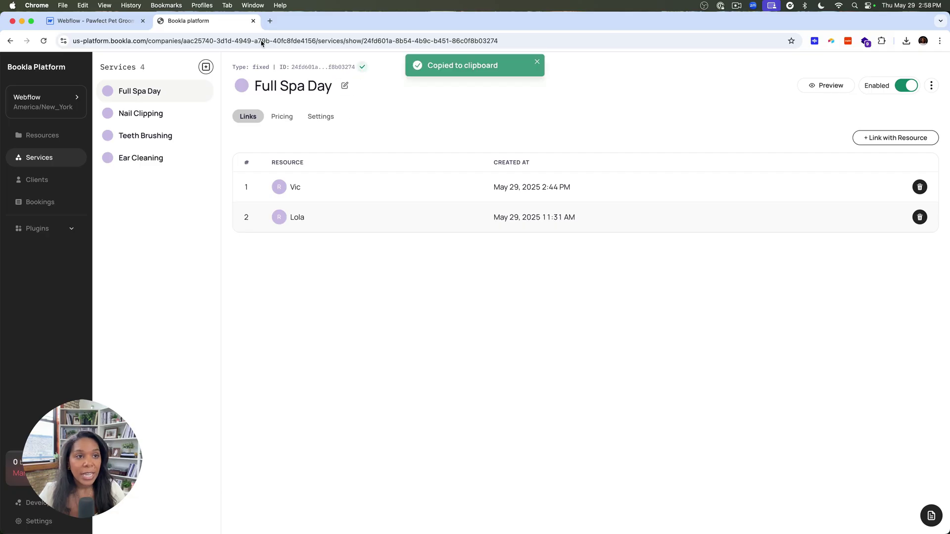
{"action": "left_click", "coordinate": [94, 20]}
{"action": "left_click", "coordinate": [355, 235]}
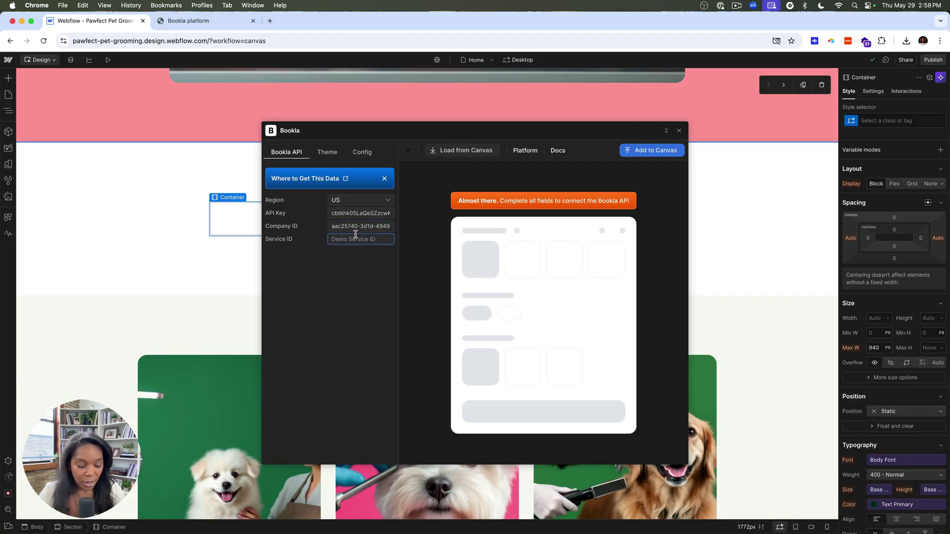
{"action": "key", "text": "super+v"}
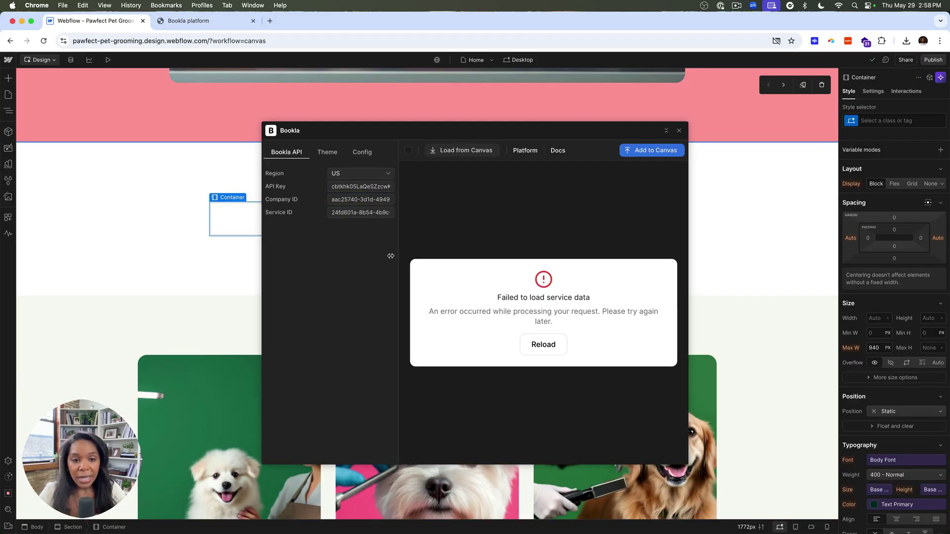
Check the widget's Service ID, API Key and Company ID values against Bookla's service page.
{"action": "triple_click", "coordinate": [382, 213]}
{"action": "triple_click", "coordinate": [369, 187]}
{"action": "double_click", "coordinate": [353, 198]}
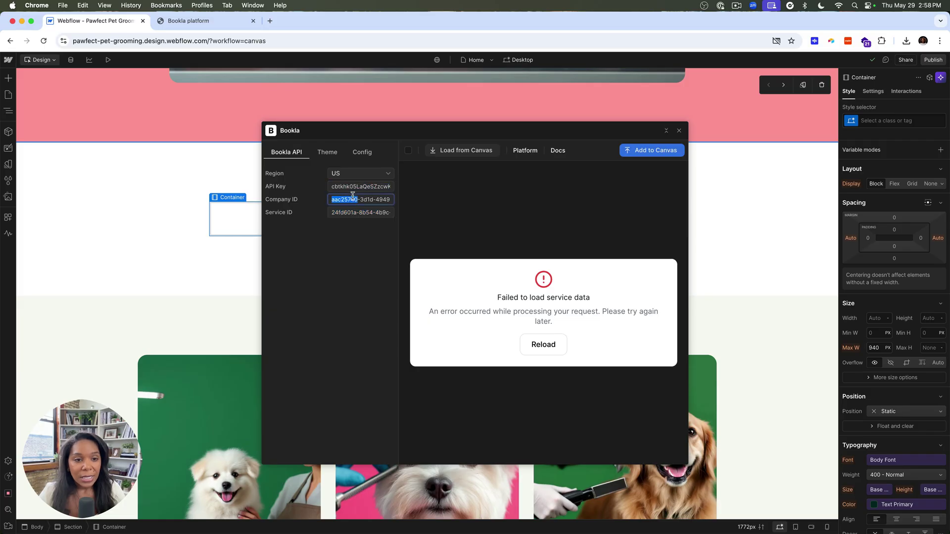
{"action": "left_click", "coordinate": [198, 21]}
{"action": "left_click", "coordinate": [362, 67]}
{"action": "left_click", "coordinate": [94, 21]}
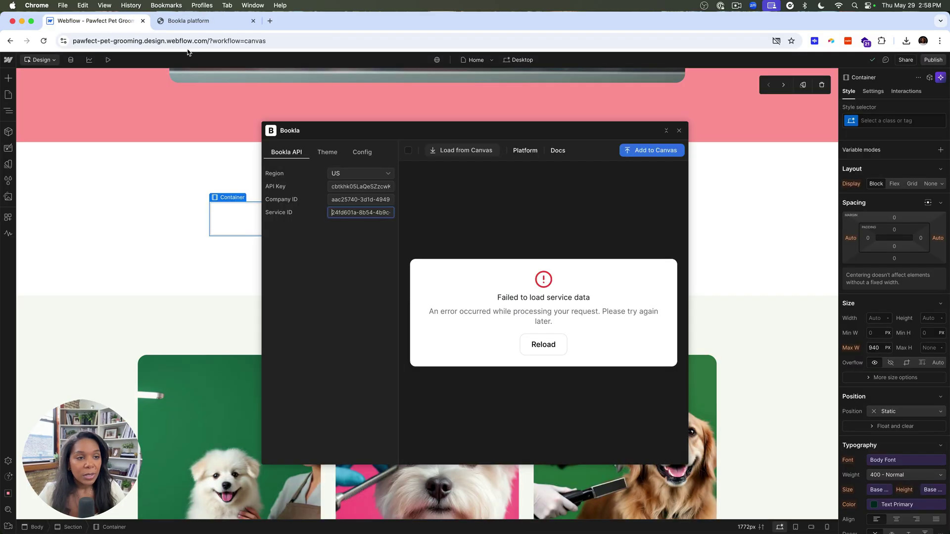
{"action": "left_click", "coordinate": [371, 201]}
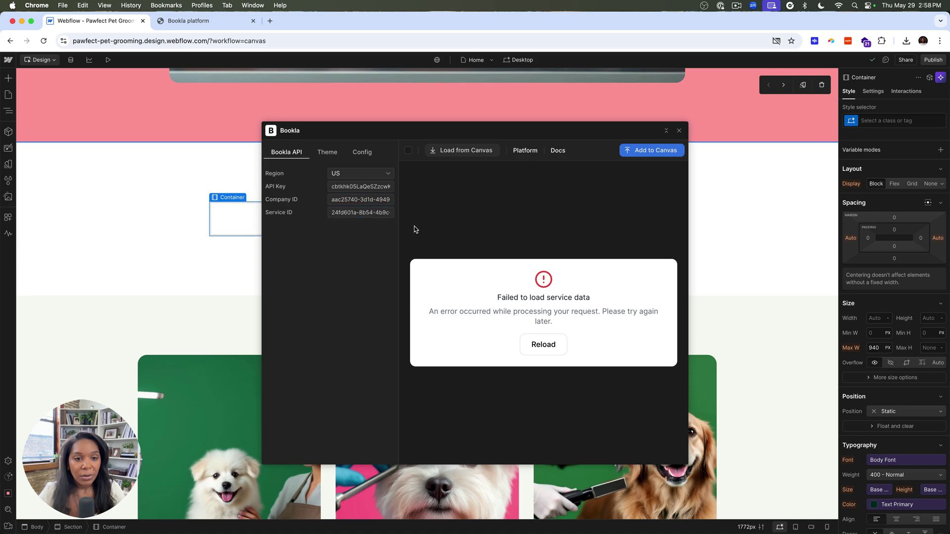
{"action": "double_click", "coordinate": [370, 198]}
Recopy the company ID from Bookla and replace the entire Company ID value with it.
{"action": "left_click", "coordinate": [188, 20]}
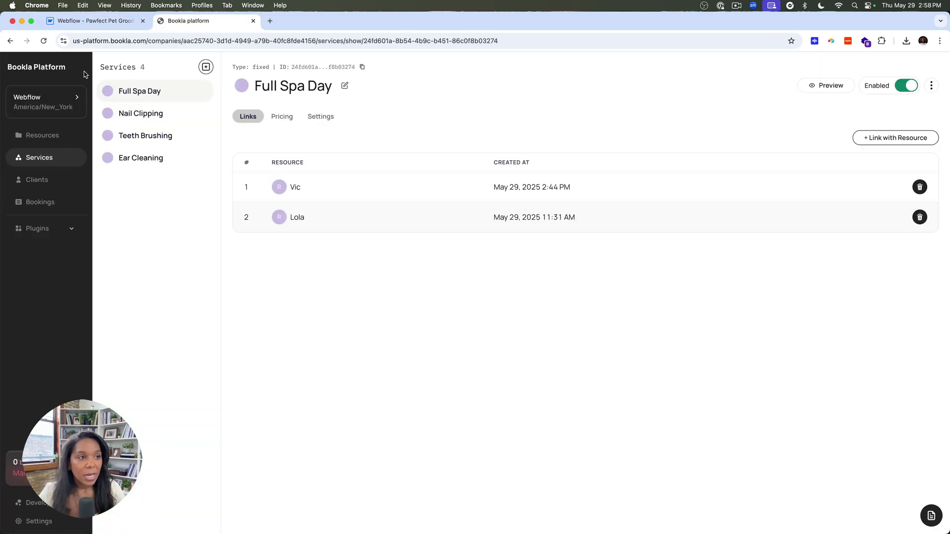
{"action": "left_click", "coordinate": [74, 99]}
{"action": "left_click", "coordinate": [461, 258]}
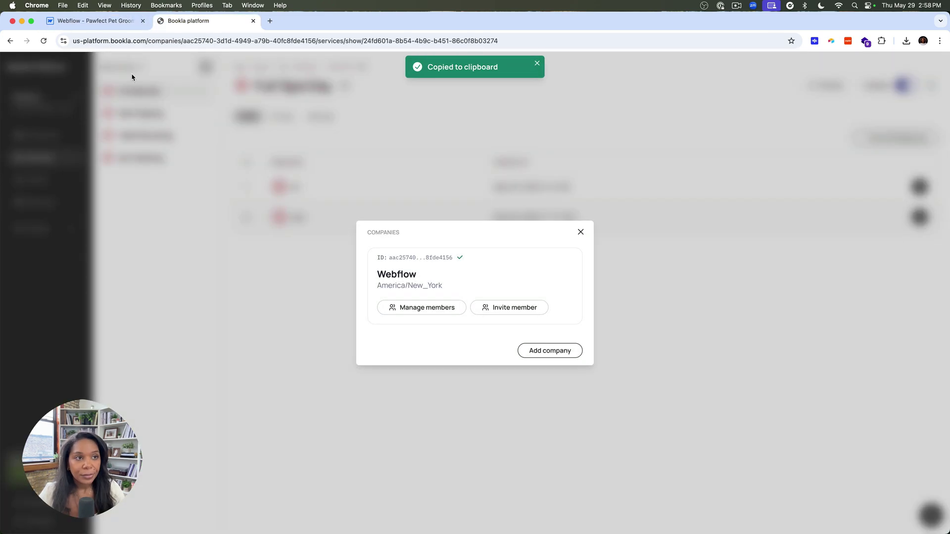
{"action": "left_click", "coordinate": [94, 21]}
{"action": "triple_click", "coordinate": [366, 197]}
{"action": "key", "text": "super+v"}
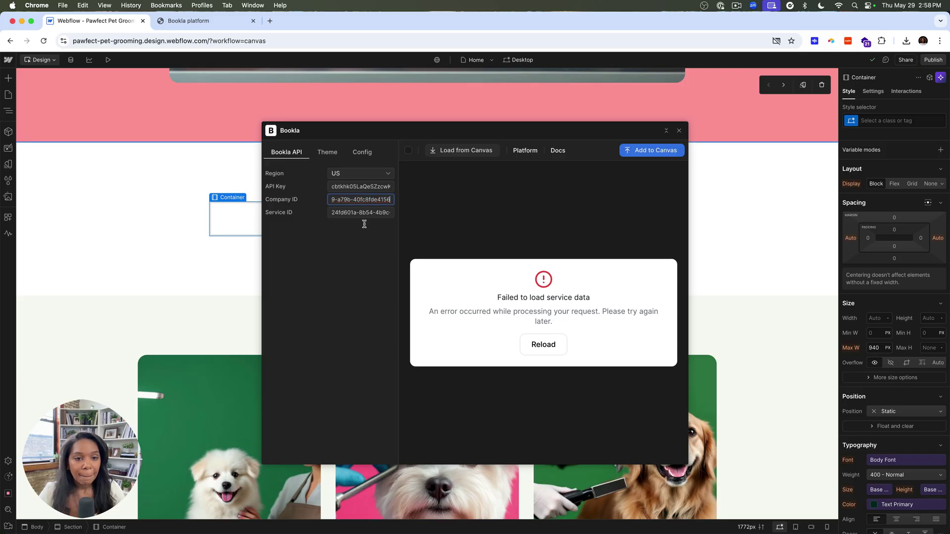
Glance at the widget's theme settings and return to its API Key field.
{"action": "left_click", "coordinate": [327, 152]}
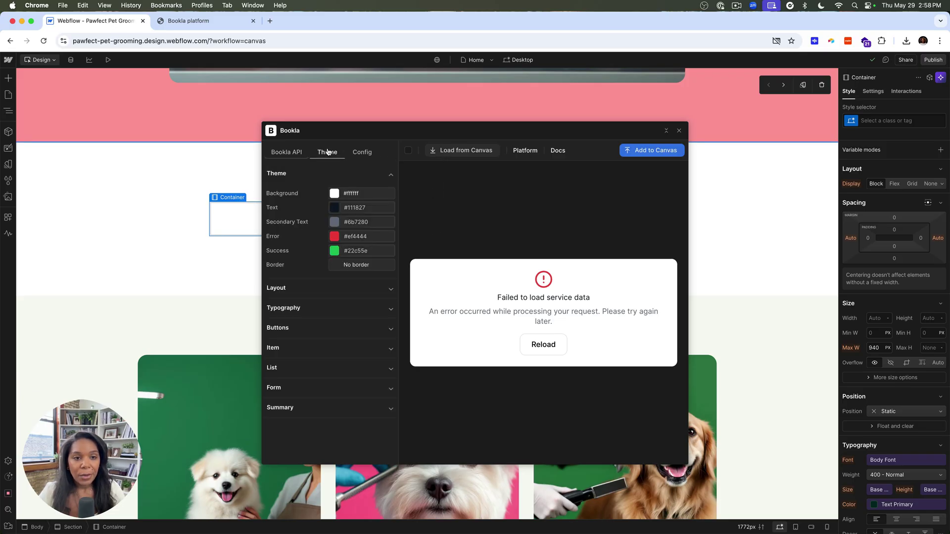
{"action": "left_click", "coordinate": [286, 152]}
{"action": "left_click", "coordinate": [351, 185]}
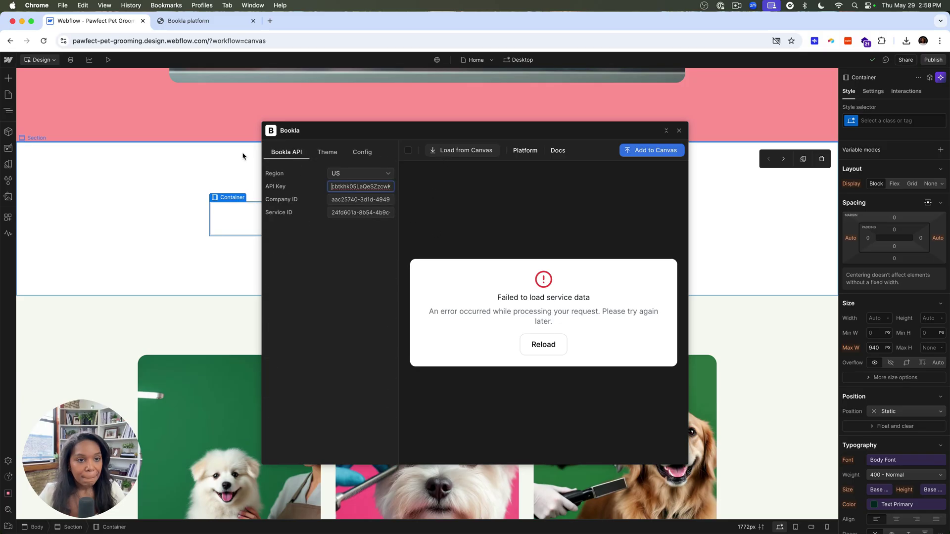
{"action": "left_click", "coordinate": [188, 21]}
Go to Bookla's Developers section and begin creating a new API key.
{"action": "left_click", "coordinate": [87, 41]}
{"action": "left_click", "coordinate": [79, 124]}
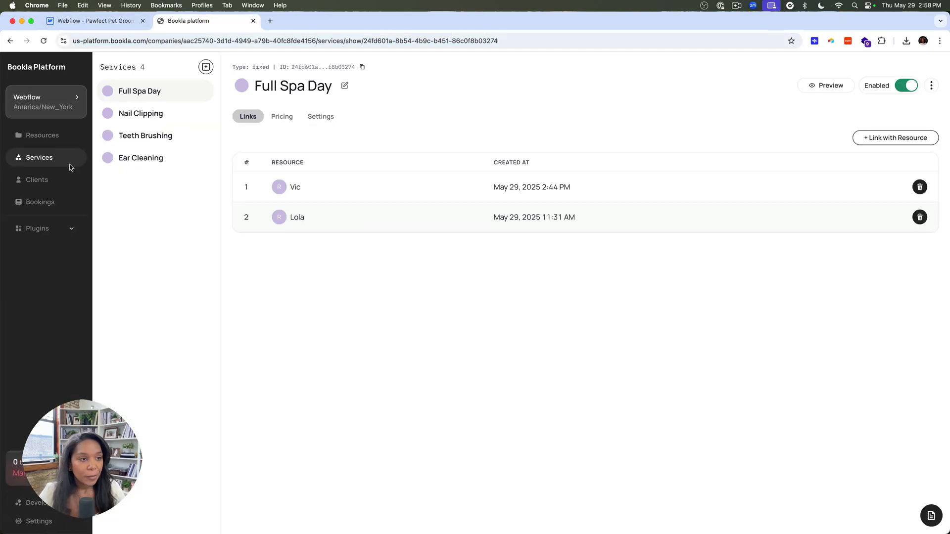
{"action": "left_click", "coordinate": [27, 504]}
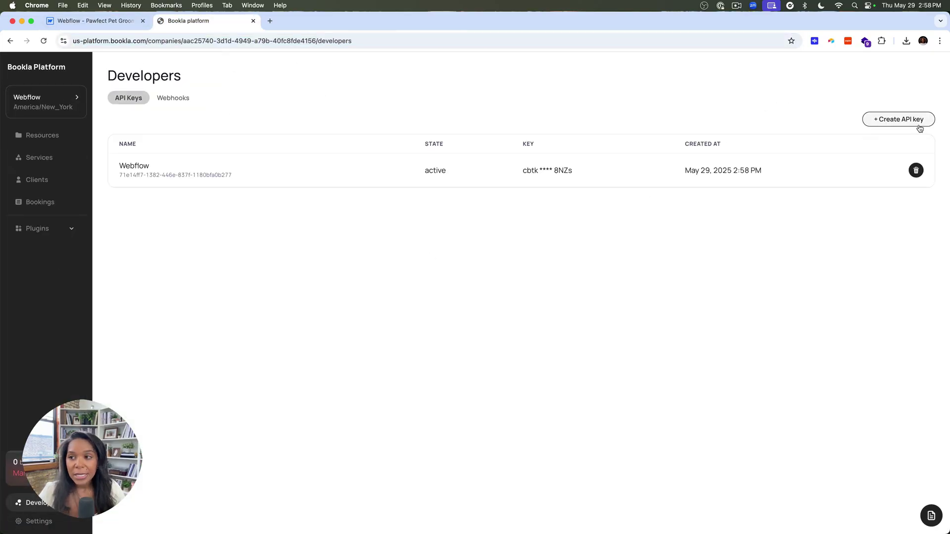
{"action": "left_click", "coordinate": [919, 125]}
Grant all permissions for Company, Service, Resource, Service Resource Link, Working Hours and Price rule.
{"action": "left_click", "coordinate": [509, 149]}
{"action": "left_click", "coordinate": [553, 149]}
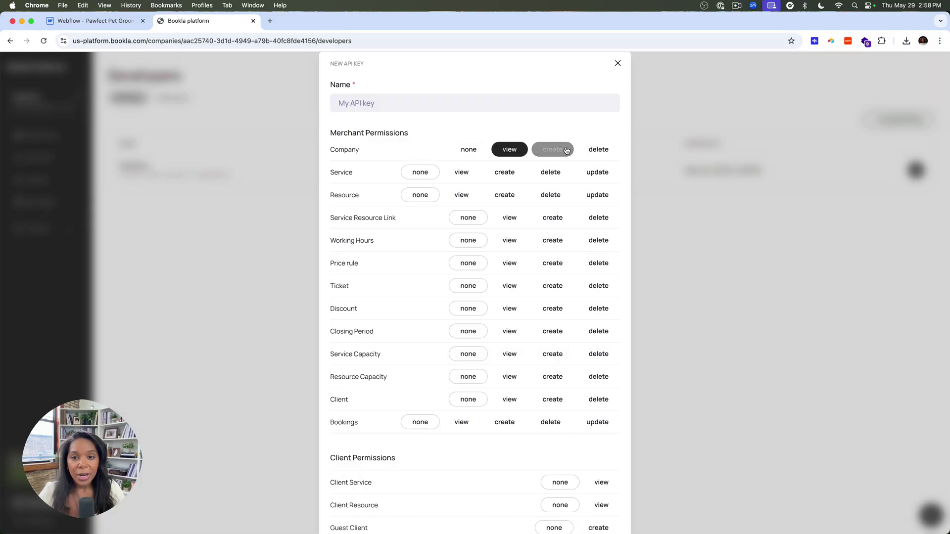
{"action": "left_click", "coordinate": [598, 150]}
{"action": "left_click", "coordinate": [505, 172]}
{"action": "left_click", "coordinate": [461, 172]}
{"action": "left_click", "coordinate": [551, 172]}
{"action": "left_click", "coordinate": [593, 172]}
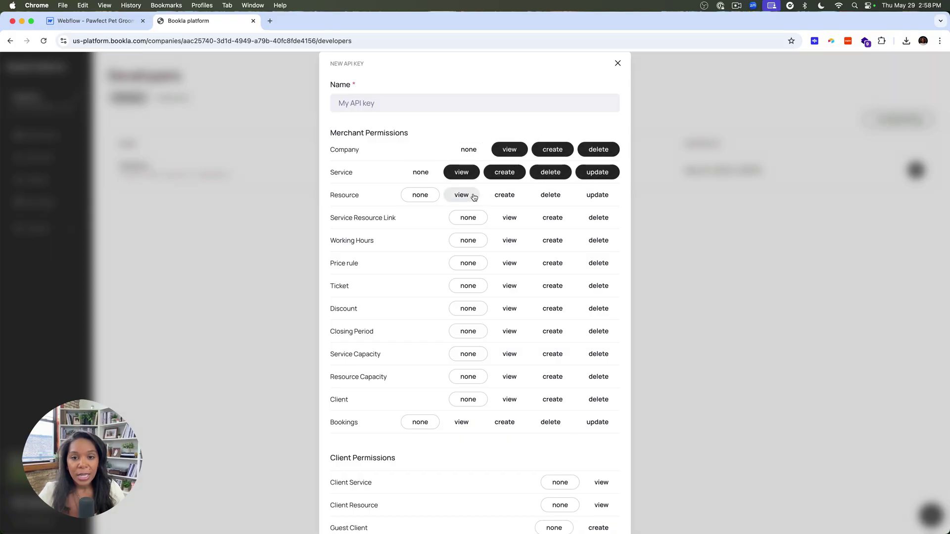
{"action": "left_click", "coordinate": [461, 195]}
{"action": "left_click", "coordinate": [504, 195]}
{"action": "left_click", "coordinate": [550, 195]}
{"action": "left_click", "coordinate": [597, 195]}
{"action": "left_click", "coordinate": [510, 218]}
{"action": "left_click", "coordinate": [552, 218]}
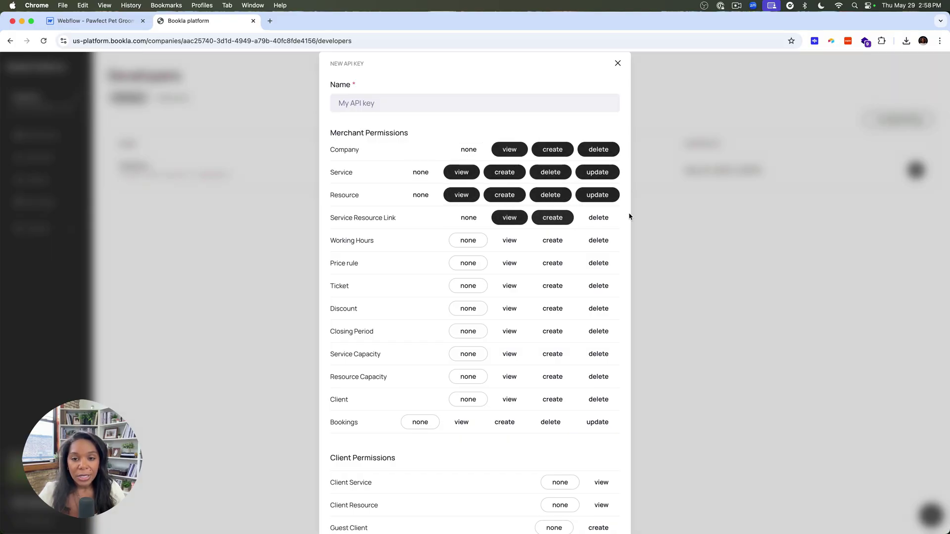
{"action": "left_click", "coordinate": [598, 218]}
{"action": "left_click", "coordinate": [509, 240]}
{"action": "left_click", "coordinate": [553, 241]}
{"action": "left_click", "coordinate": [598, 241]}
{"action": "left_click", "coordinate": [510, 264]}
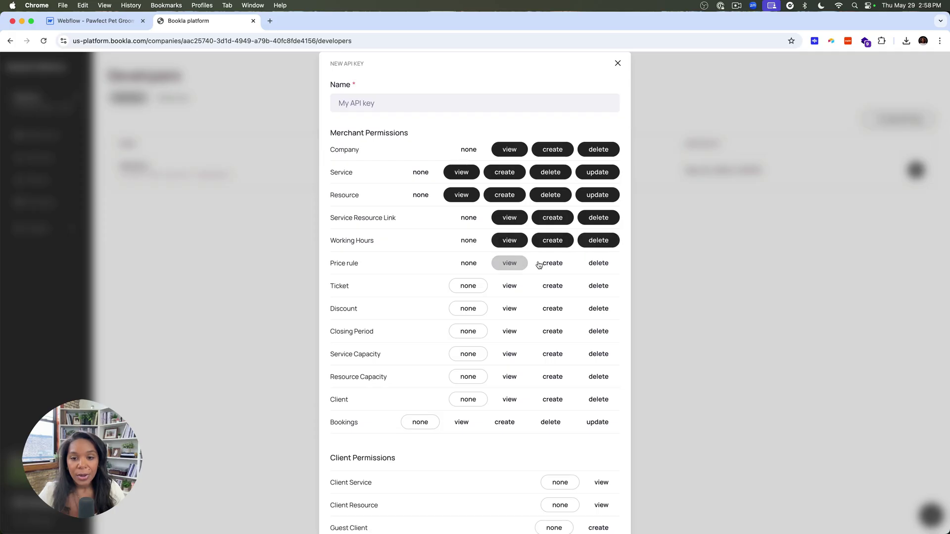
{"action": "left_click", "coordinate": [552, 263]}
{"action": "left_click", "coordinate": [598, 263]}
Grant all permissions for Ticket, Discount, Closing Period, capacities, Client, Bookings and guest clients.
{"action": "left_click", "coordinate": [510, 286]}
{"action": "left_click", "coordinate": [552, 286]}
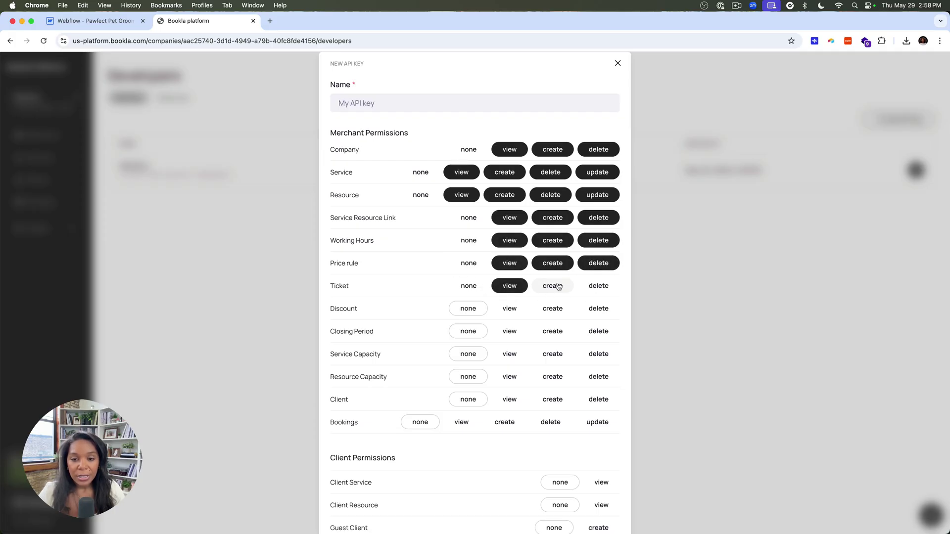
{"action": "left_click", "coordinate": [599, 286]}
{"action": "left_click", "coordinate": [510, 309]}
{"action": "left_click", "coordinate": [552, 308]}
{"action": "left_click", "coordinate": [599, 309]}
{"action": "left_click", "coordinate": [509, 331]}
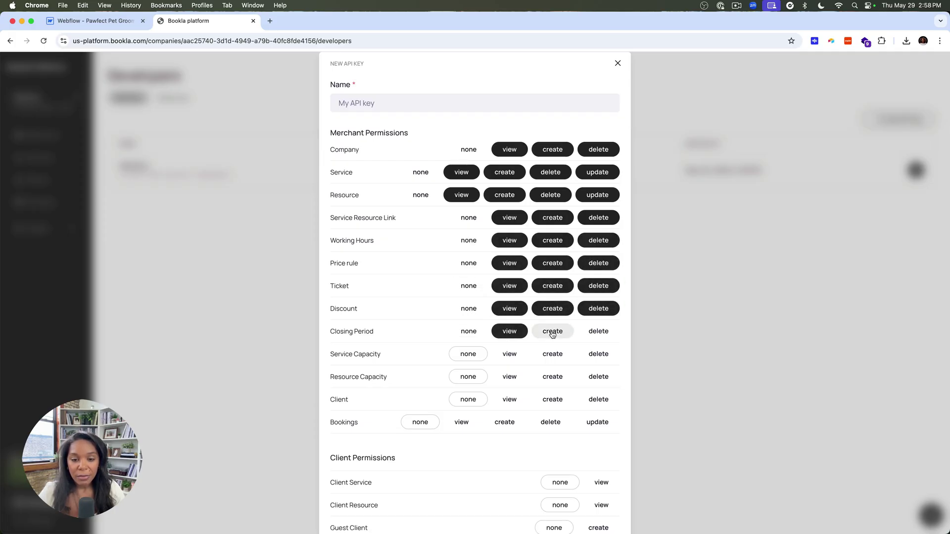
{"action": "left_click", "coordinate": [553, 331]}
{"action": "left_click", "coordinate": [598, 332]}
{"action": "left_click", "coordinate": [510, 355]}
{"action": "left_click", "coordinate": [594, 354]}
{"action": "left_click", "coordinate": [552, 354]}
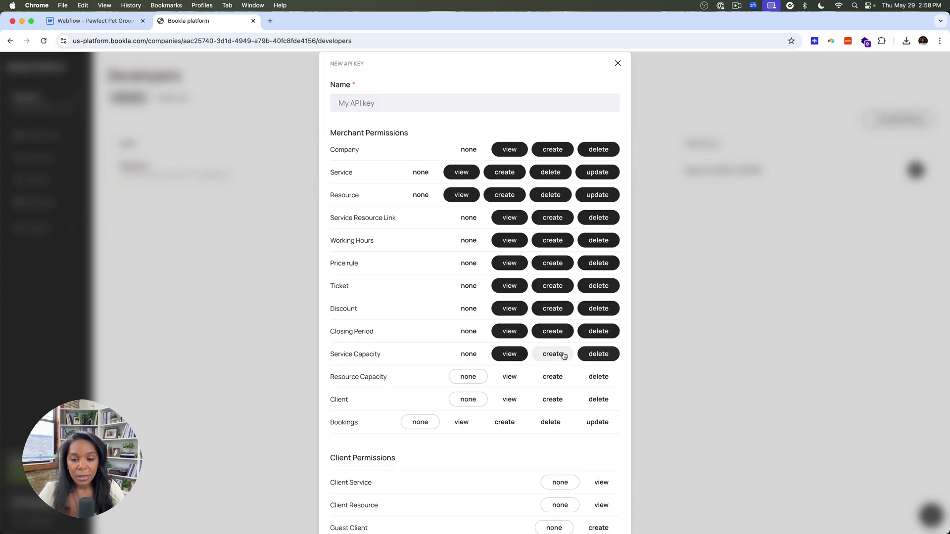
{"action": "left_click", "coordinate": [509, 377]}
{"action": "left_click", "coordinate": [552, 377]}
{"action": "left_click", "coordinate": [601, 380]}
{"action": "left_click", "coordinate": [510, 399]}
{"action": "left_click", "coordinate": [553, 399]}
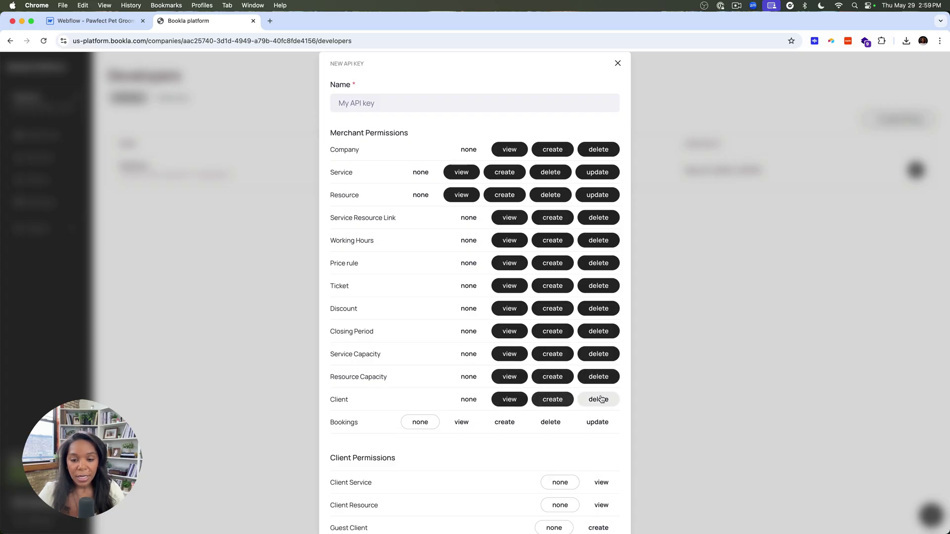
{"action": "left_click", "coordinate": [598, 399]}
{"action": "left_click", "coordinate": [461, 422]}
{"action": "left_click", "coordinate": [504, 422]}
{"action": "left_click", "coordinate": [550, 422]}
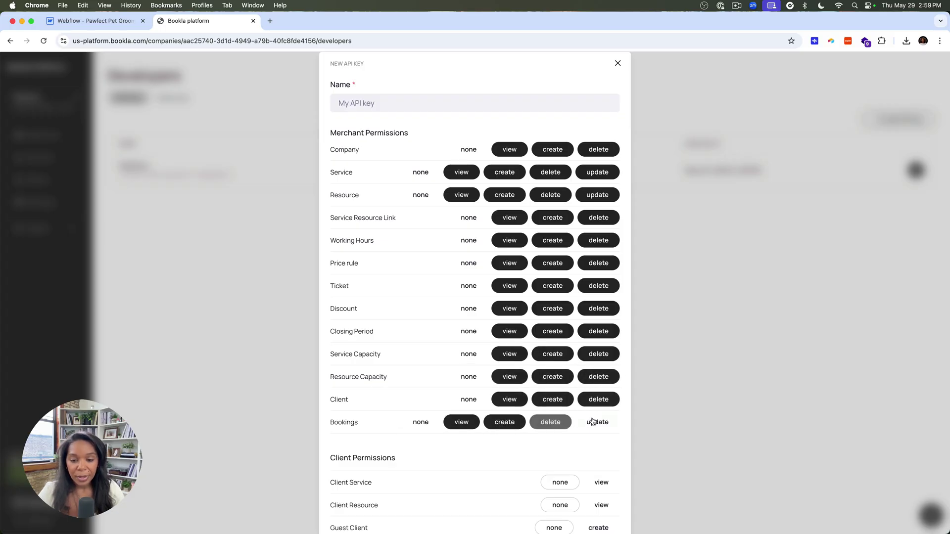
{"action": "left_click", "coordinate": [598, 422]}
{"action": "scroll", "coordinate": [595, 421], "scroll_direction": "down", "scroll_amount": 1}
{"action": "left_click", "coordinate": [601, 433]}
{"action": "left_click", "coordinate": [601, 455]}
{"action": "left_click", "coordinate": [597, 478]}
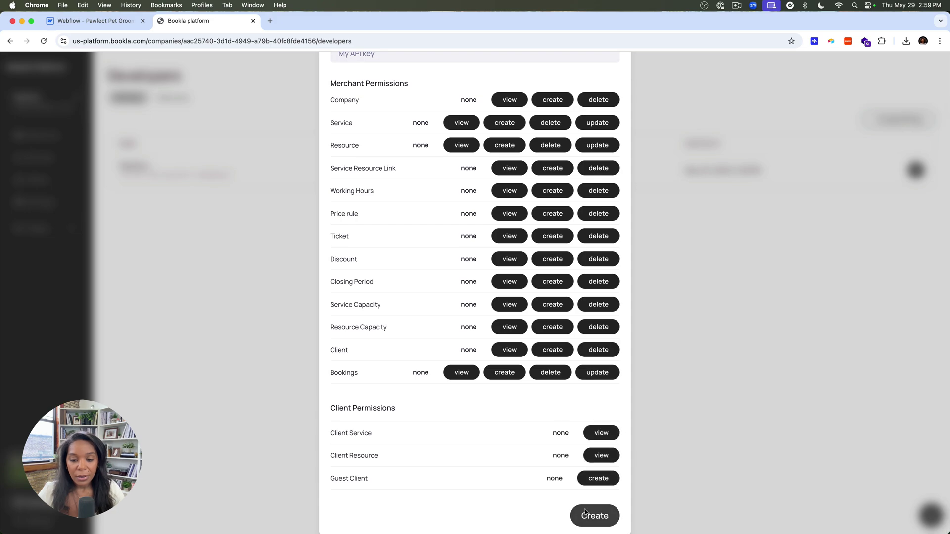
Name the key 'Webflow 2' and create it.
{"action": "left_click", "coordinate": [595, 516]}
{"action": "type", "text": "Webflow 2"}
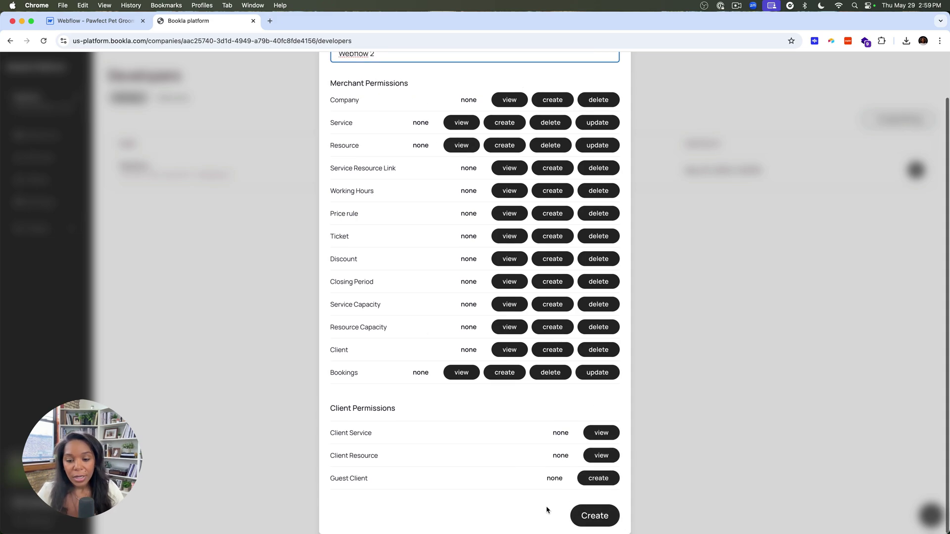
{"action": "left_click", "coordinate": [596, 515]}
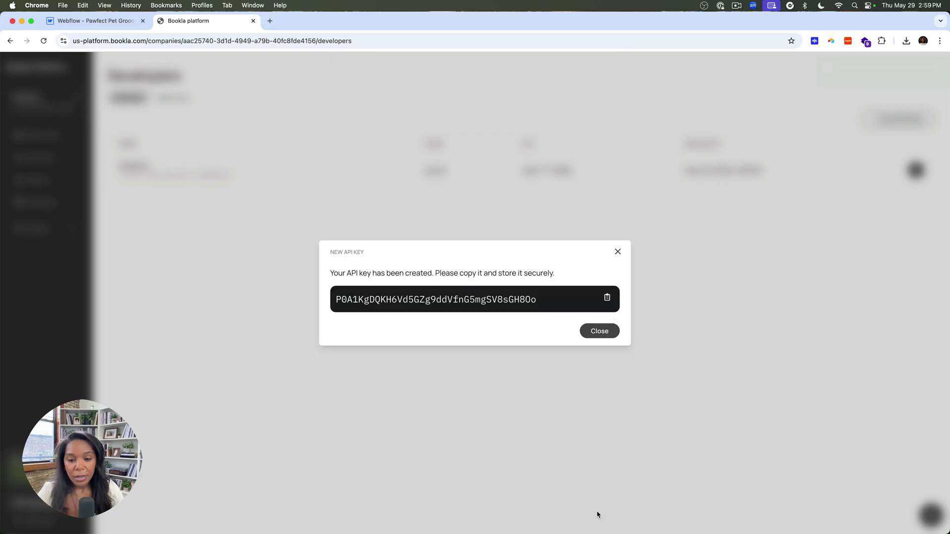
Replace the widget's old API key with the Webflow 2 key and load Sunday June 1 slots.
{"action": "left_click", "coordinate": [94, 21]}
{"action": "key", "text": "super+a"}
{"action": "key", "text": "super+v"}
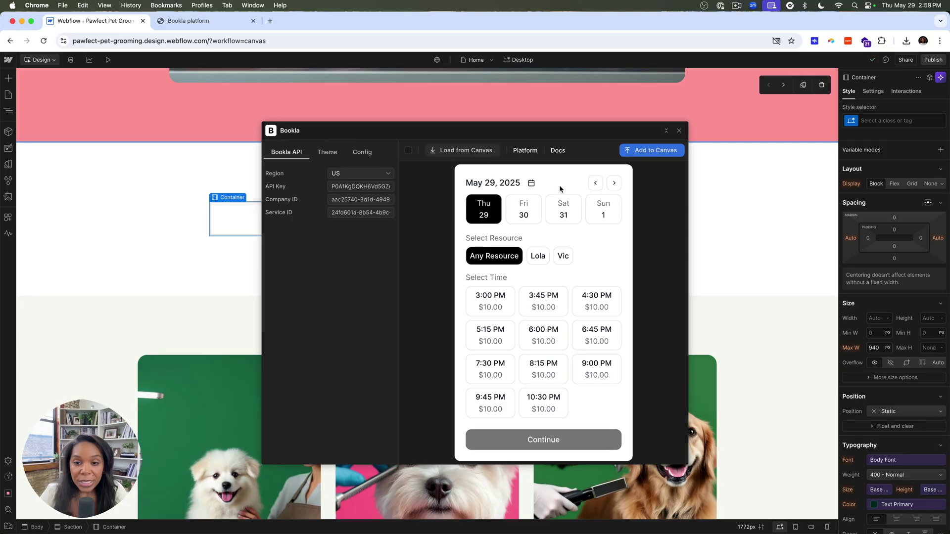
{"action": "left_click", "coordinate": [563, 212]}
{"action": "left_click", "coordinate": [604, 214]}
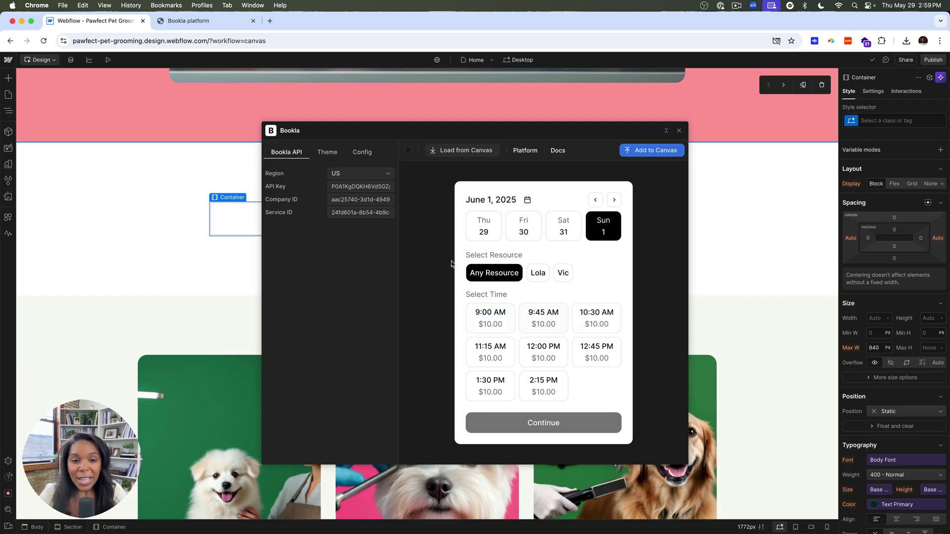
Set the widget theme background to the page's dark green, #1f7550.
{"action": "left_click", "coordinate": [313, 157]}
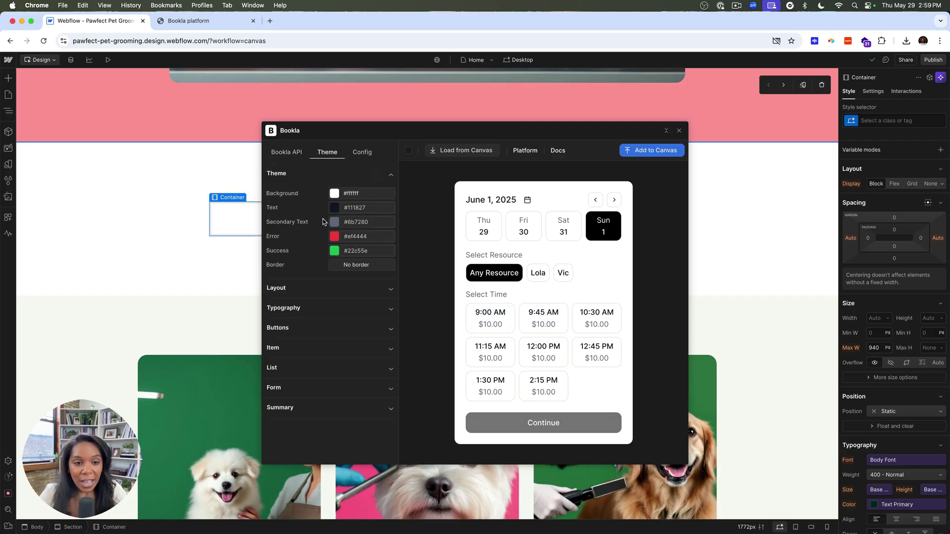
{"action": "left_click", "coordinate": [333, 195]}
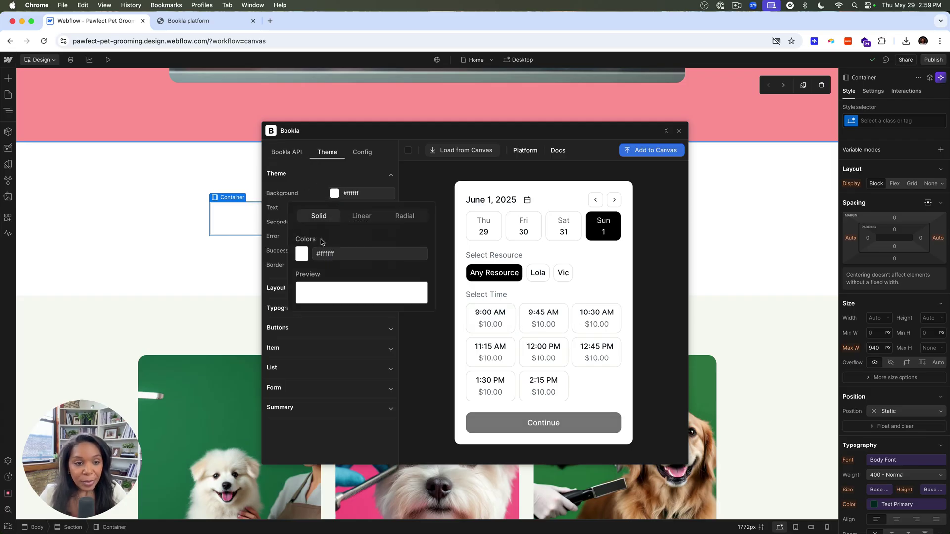
{"action": "left_click", "coordinate": [302, 253]}
{"action": "left_click", "coordinate": [305, 336]}
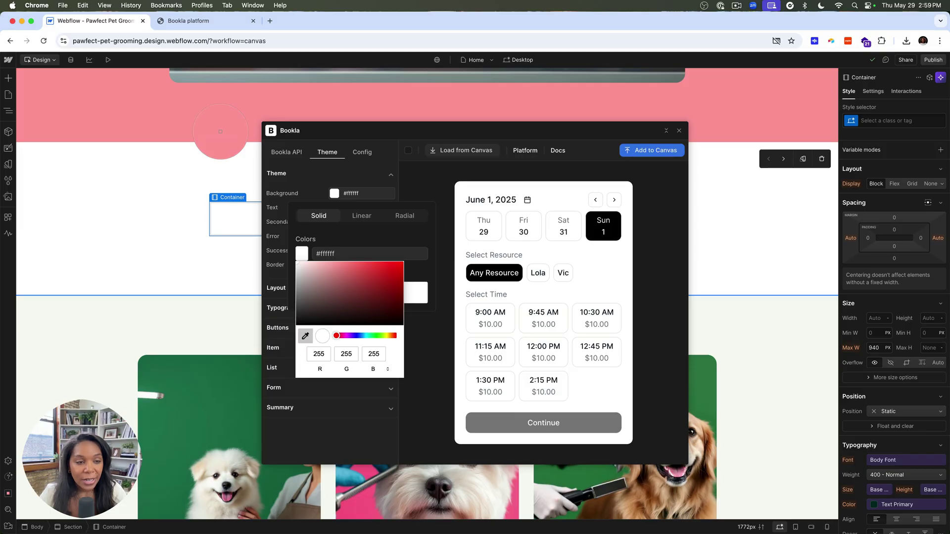
{"action": "left_click", "coordinate": [176, 383]}
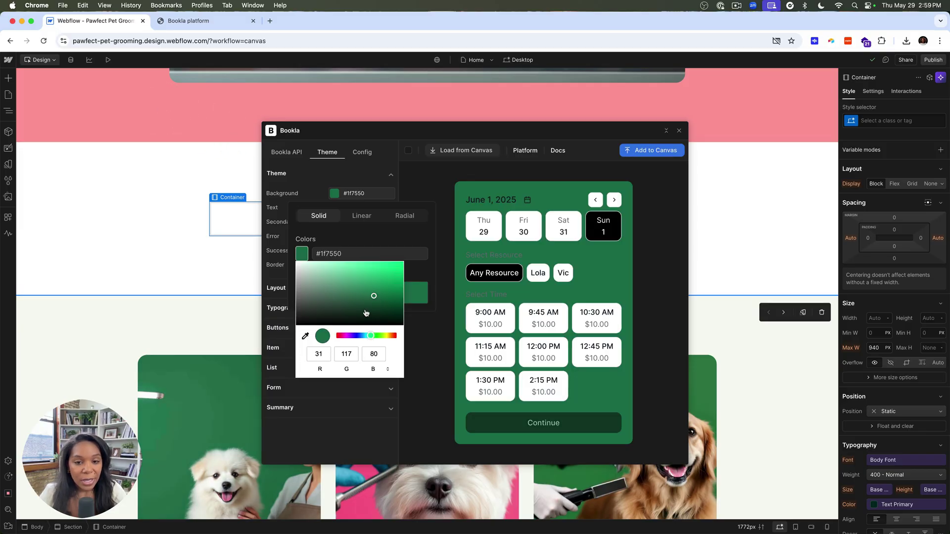
{"action": "left_click", "coordinate": [326, 233]}
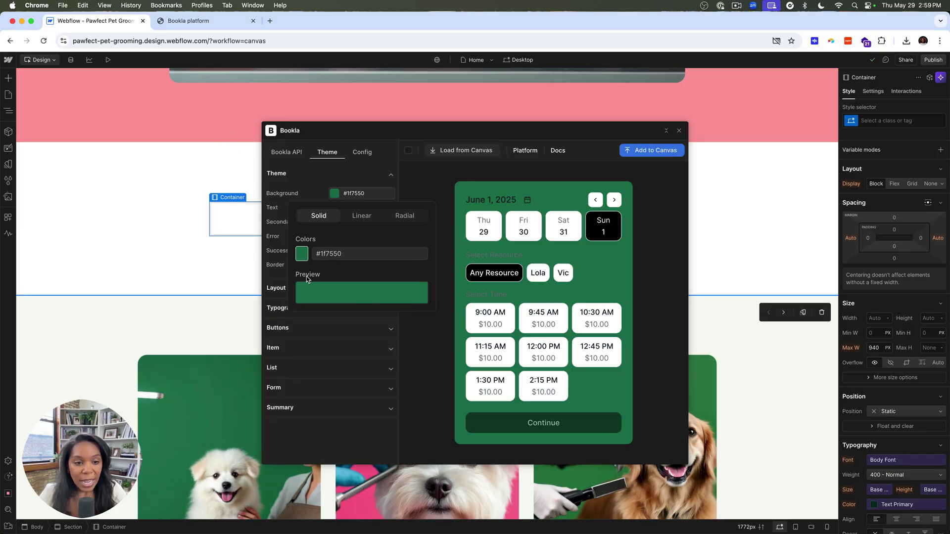
{"action": "left_click", "coordinate": [287, 241]}
Set the secondary text colour to the dark header colour #1e1e1e.
{"action": "left_click", "coordinate": [333, 210]}
{"action": "left_click", "coordinate": [307, 216]}
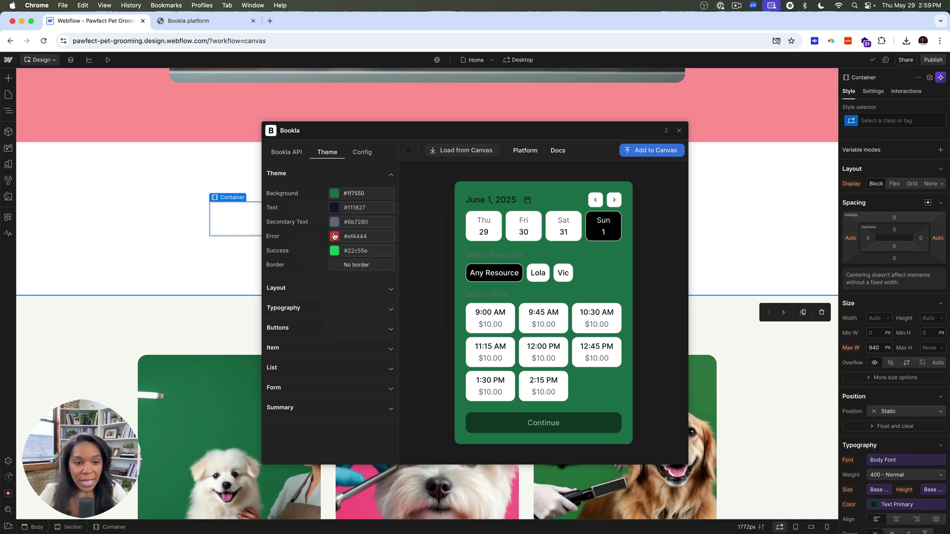
{"action": "left_click", "coordinate": [335, 222]}
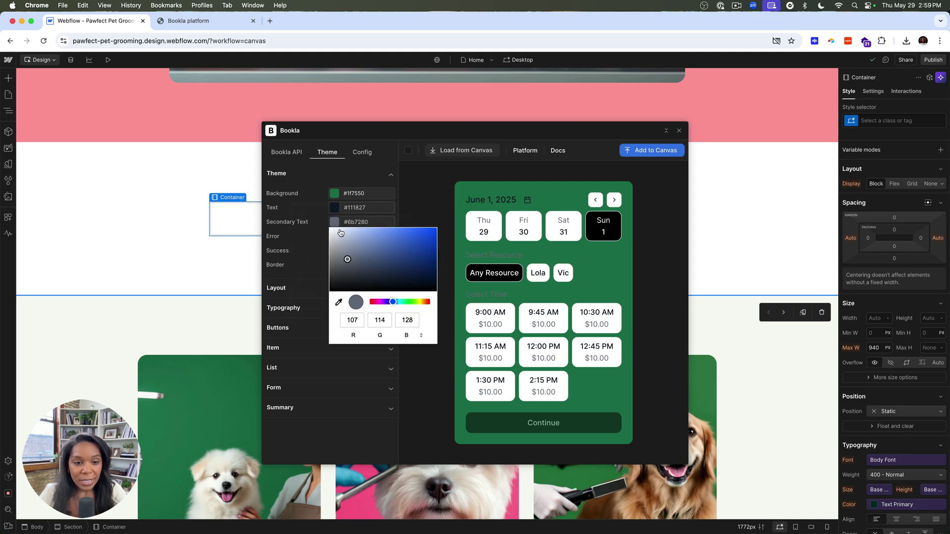
{"action": "left_click", "coordinate": [338, 303]}
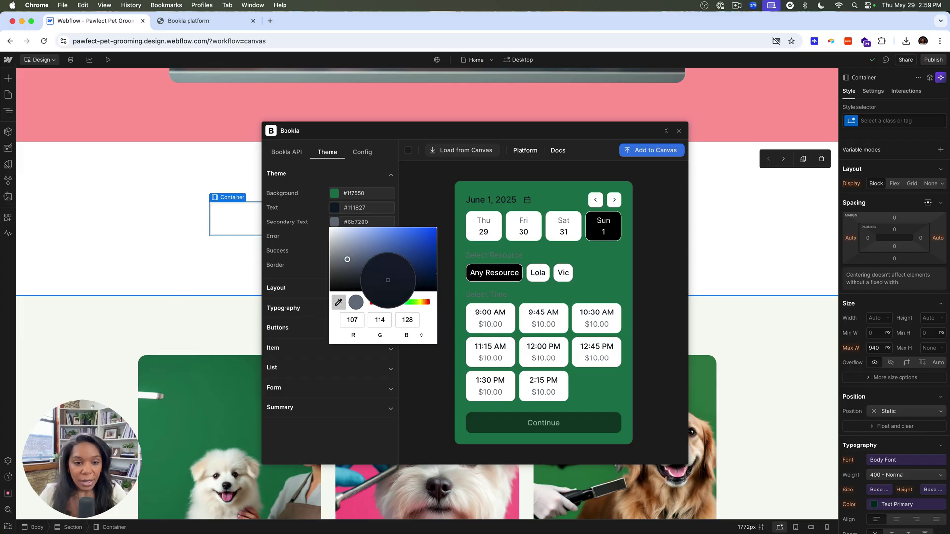
{"action": "left_click", "coordinate": [390, 138]}
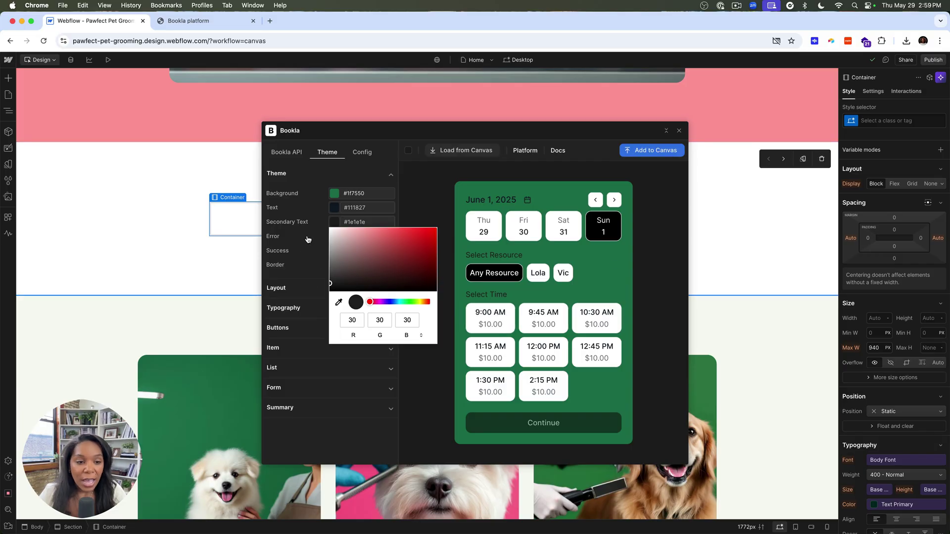
{"action": "left_click", "coordinate": [326, 214]}
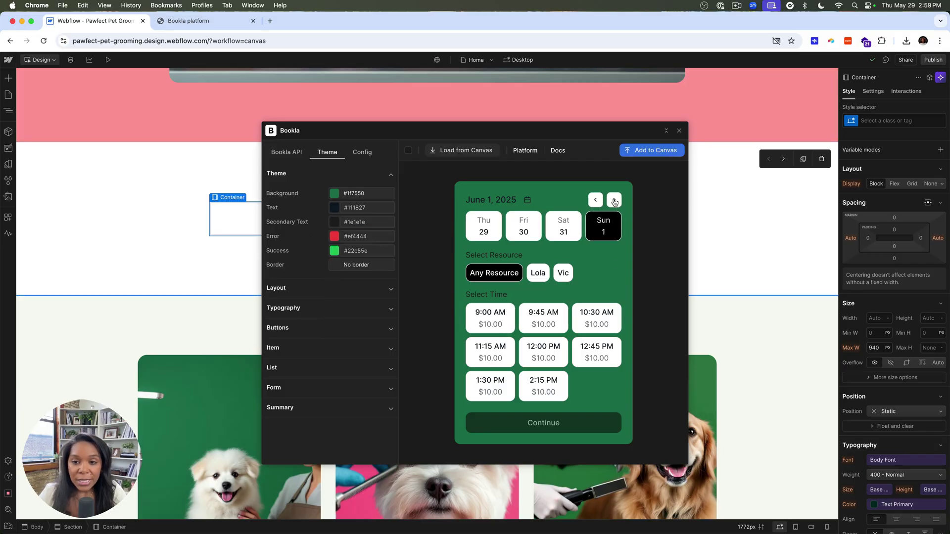
{"action": "left_click", "coordinate": [595, 199]}
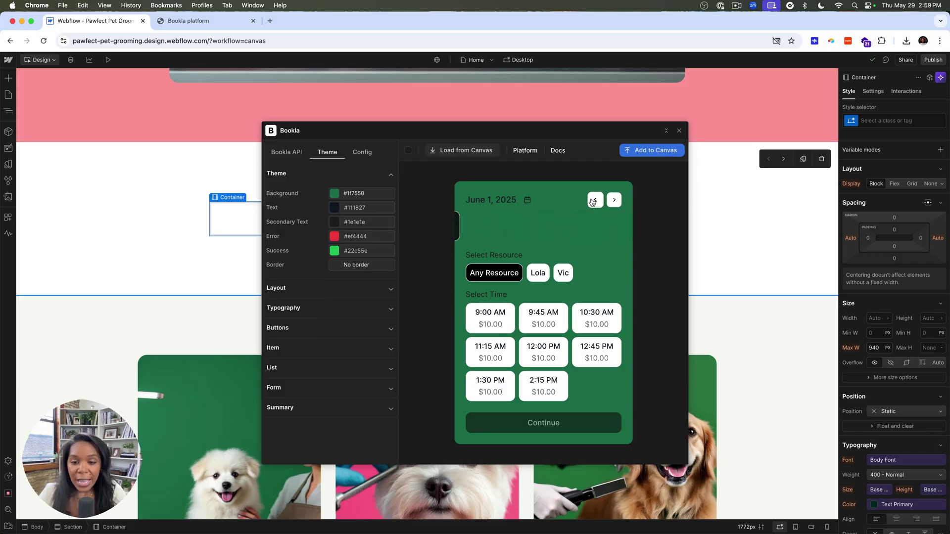
Pick the 9:00 AM slot and continue to the preview's contact form.
{"action": "left_click", "coordinate": [494, 303]}
{"action": "left_click", "coordinate": [520, 429]}
{"action": "left_click", "coordinate": [510, 265]}
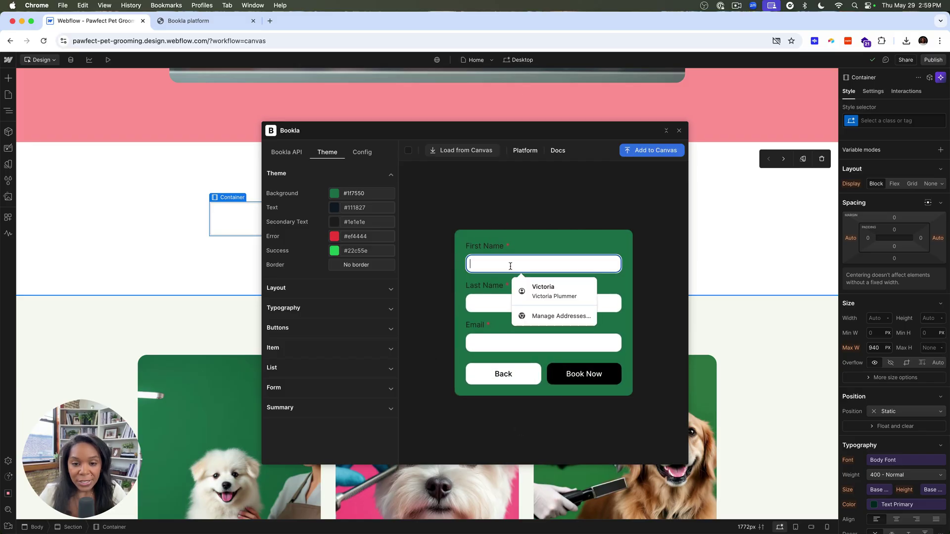
{"action": "left_click", "coordinate": [490, 298]}
Expand the Form and Summary styling options in the Theme settings.
{"action": "left_click", "coordinate": [293, 392]}
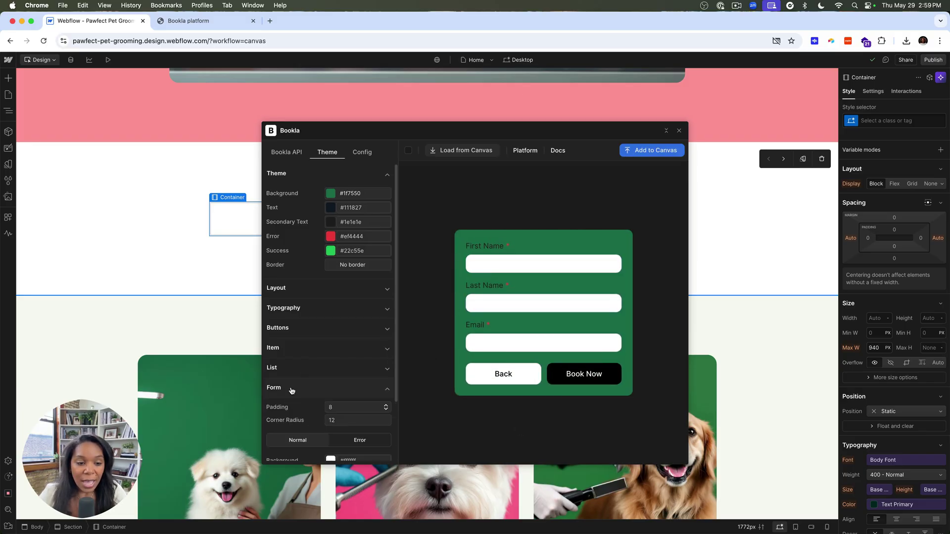
{"action": "scroll", "coordinate": [291, 396], "scroll_direction": "down", "scroll_amount": 3}
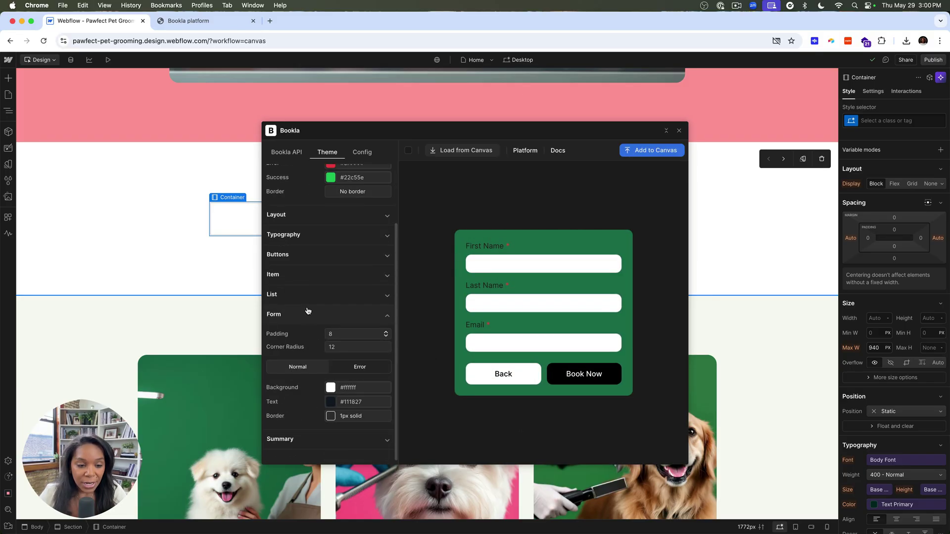
{"action": "left_click", "coordinate": [301, 440]}
{"action": "scroll", "coordinate": [299, 422], "scroll_direction": "down", "scroll_amount": 2}
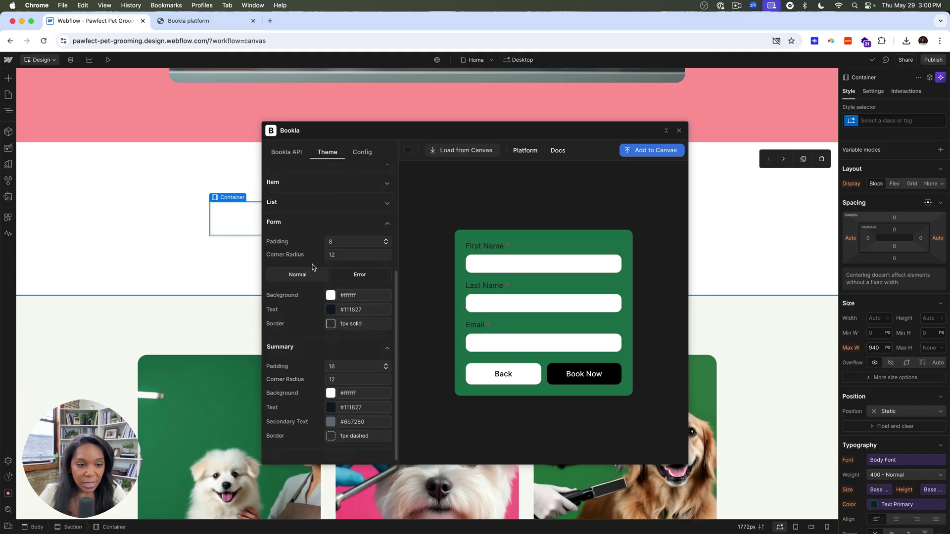
In the Config settings, expand Form and start adding a custom form field.
{"action": "left_click", "coordinate": [359, 154]}
{"action": "scroll", "coordinate": [318, 424], "scroll_direction": "down", "scroll_amount": 1}
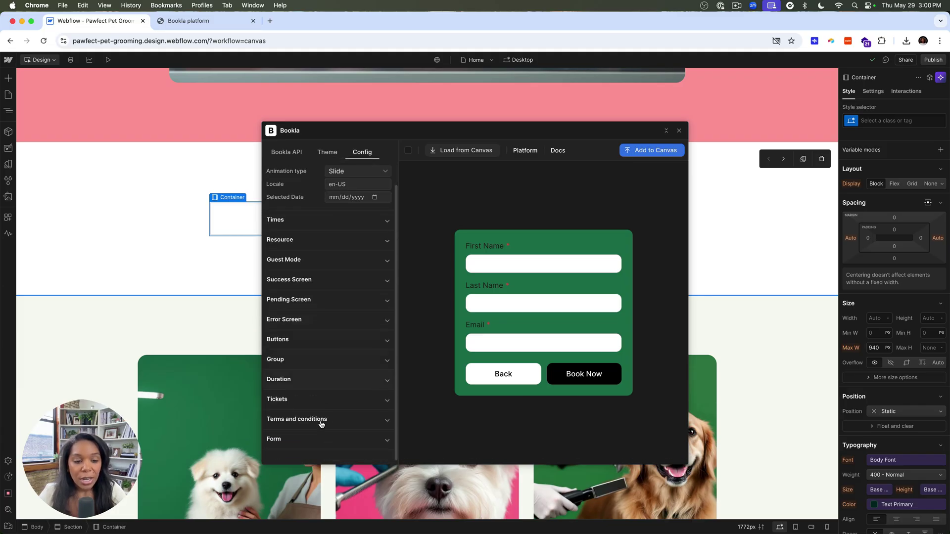
{"action": "left_click", "coordinate": [311, 440]}
{"action": "scroll", "coordinate": [305, 411], "scroll_direction": "down", "scroll_amount": 2}
{"action": "left_click", "coordinate": [287, 434]}
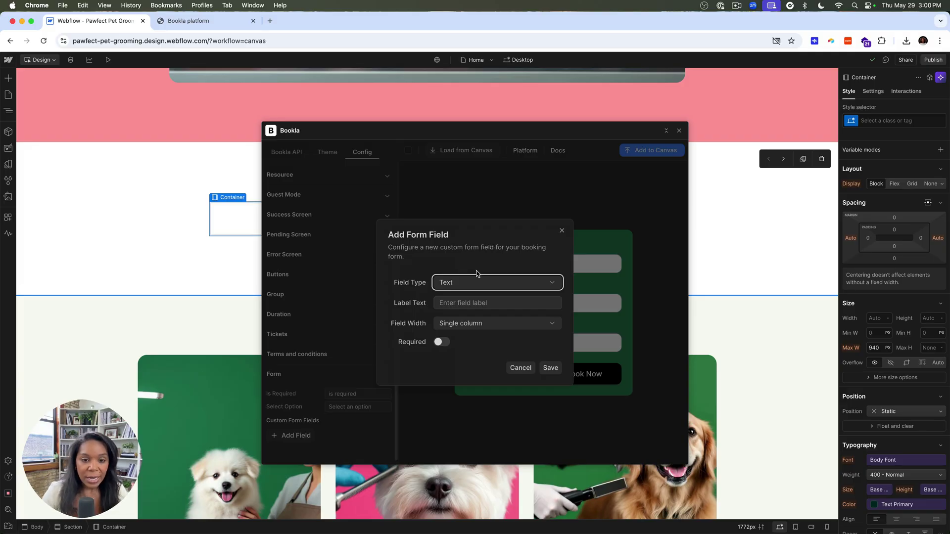
Create a Text field labelled 'Pet Name' and mark it required.
{"action": "left_click", "coordinate": [465, 283]}
{"action": "left_click", "coordinate": [452, 315]}
{"action": "left_click", "coordinate": [448, 303]}
{"action": "type", "text": "Pet Name"}
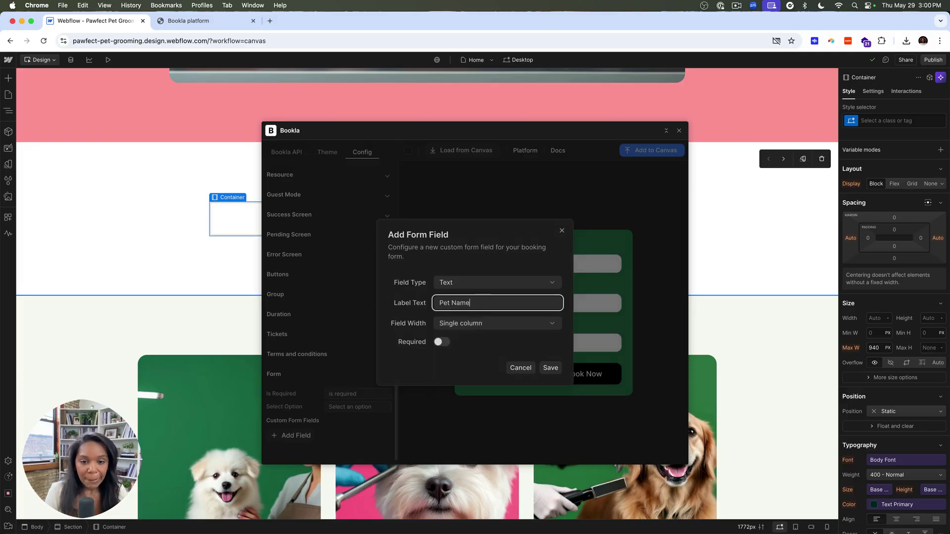
{"action": "key", "text": "Tab"}
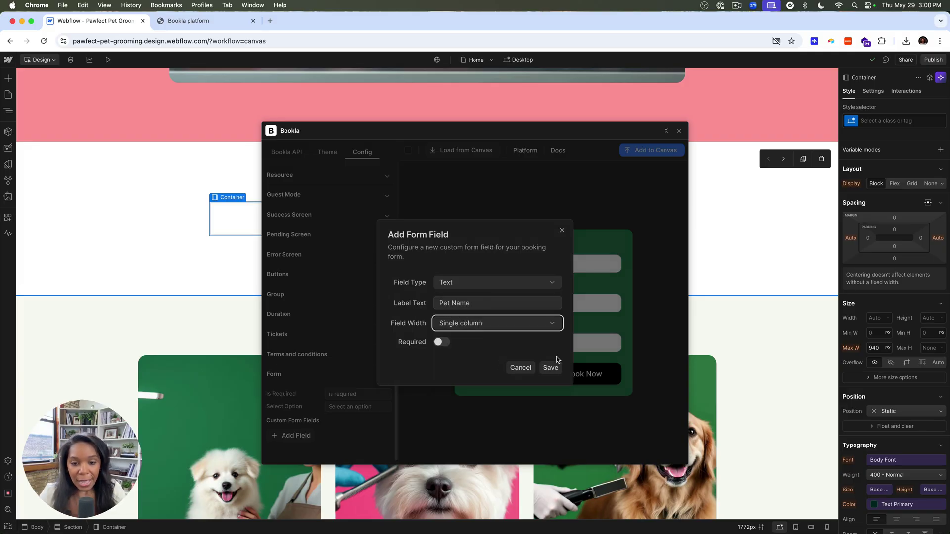
{"action": "left_click", "coordinate": [448, 342]}
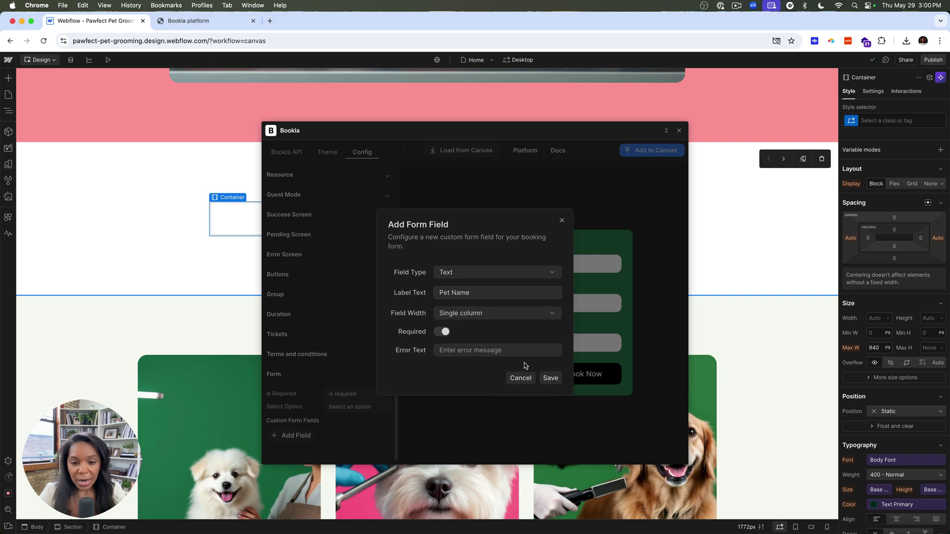
Give the field the error message 'Please tell us your pet's name' and save it.
{"action": "left_click", "coordinate": [549, 378]}
{"action": "left_click", "coordinate": [547, 117]}
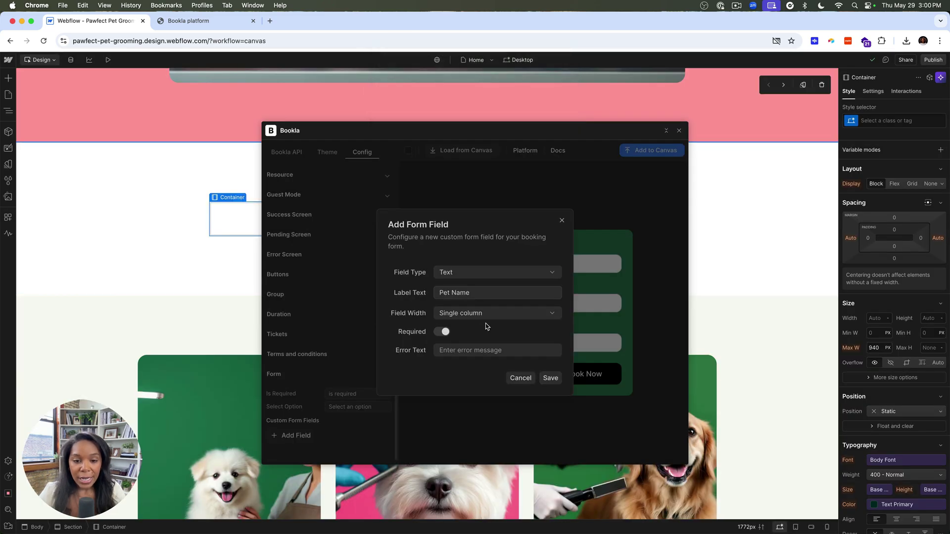
{"action": "left_click", "coordinate": [468, 347]}
{"action": "type", "text": "Please tell us your pet's name"}
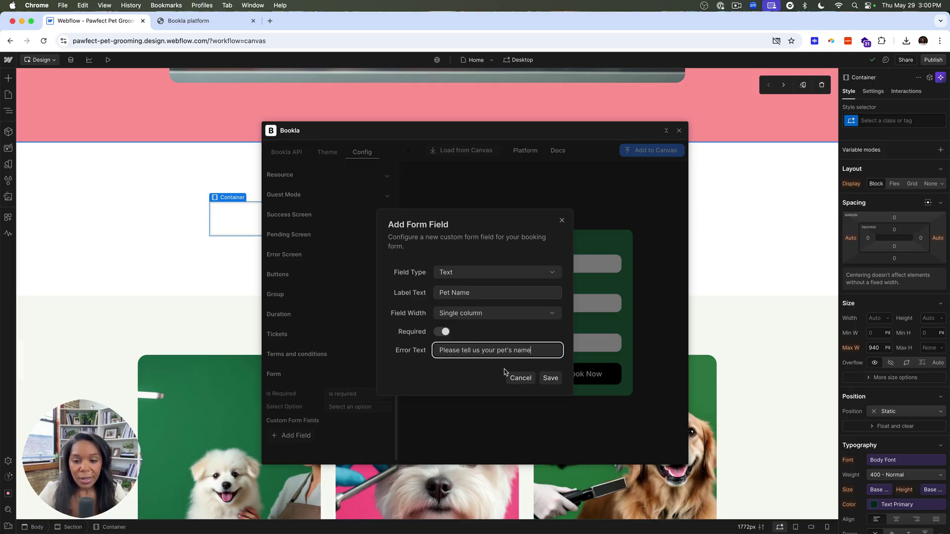
{"action": "left_click", "coordinate": [550, 378]}
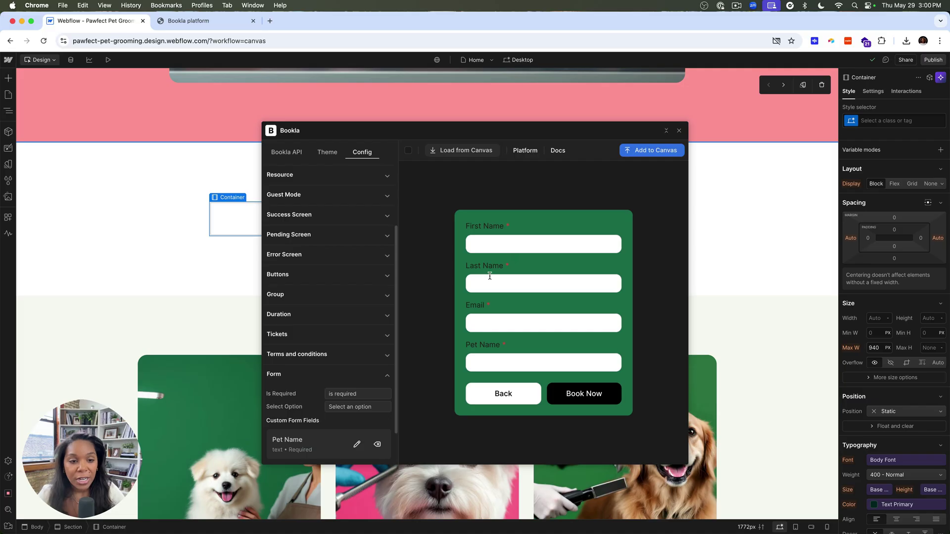
Submit the empty booking form to check the Pet Name validation.
{"action": "left_click", "coordinate": [339, 234]}
{"action": "left_click", "coordinate": [328, 232]}
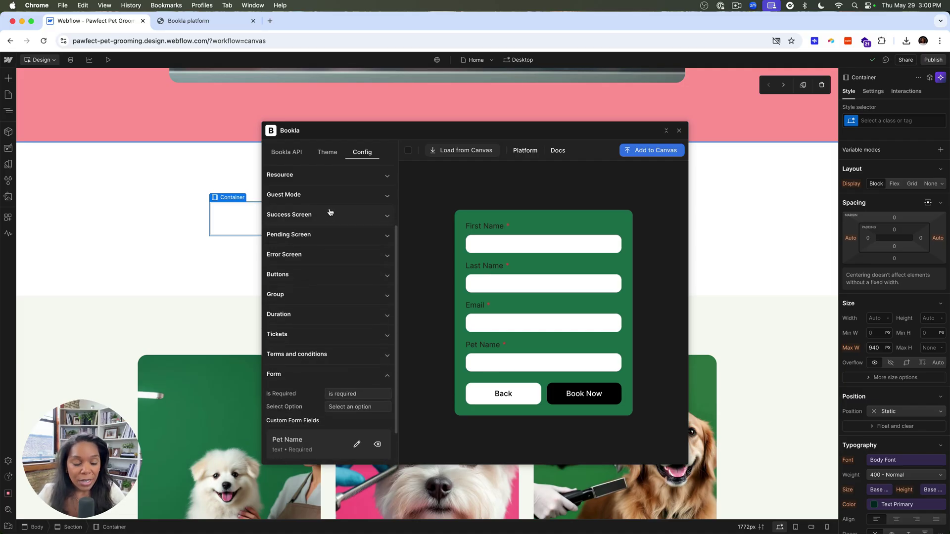
{"action": "scroll", "coordinate": [330, 213], "scroll_direction": "up", "scroll_amount": 3}
{"action": "left_click", "coordinate": [565, 391]}
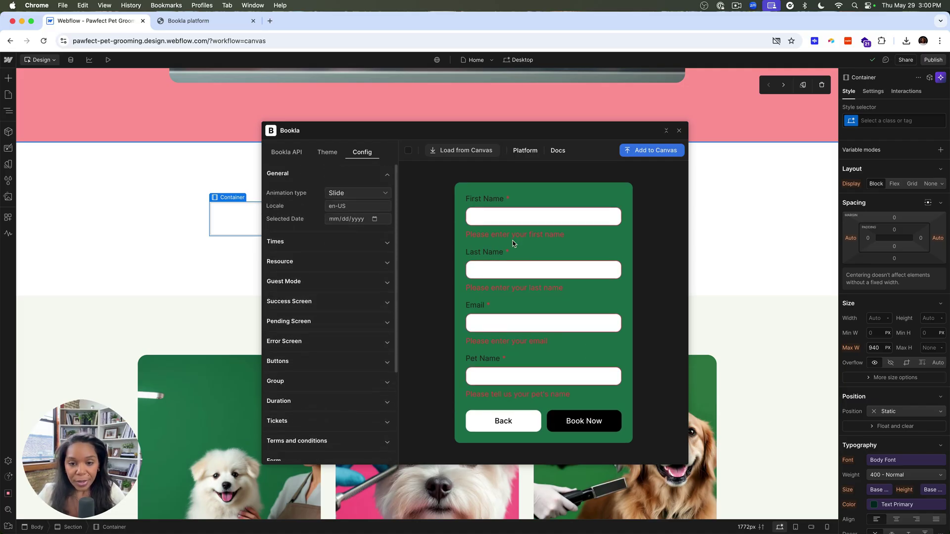
Book a test appointment with the customer's name, email and pet name Lola, then book again.
{"action": "left_click", "coordinate": [490, 218]}
{"action": "type", "text": "Victoria"}
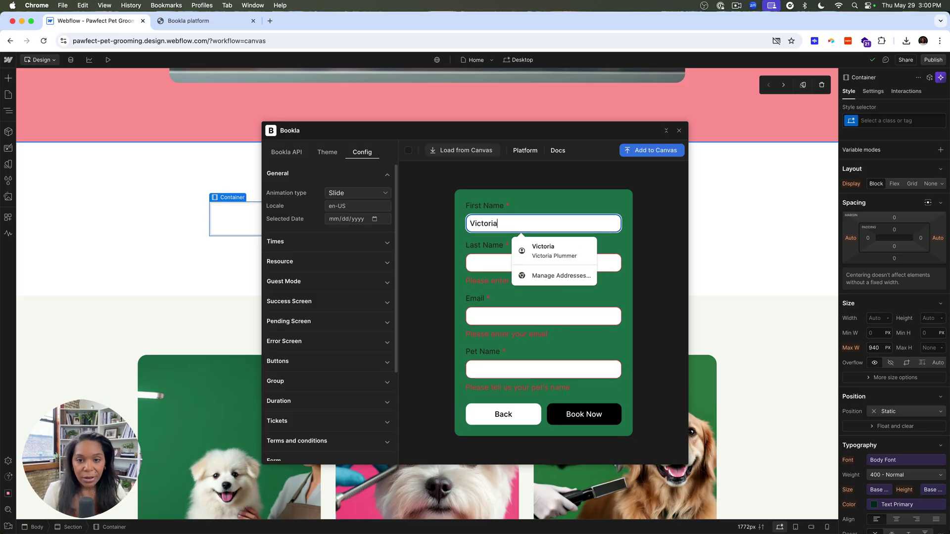
{"action": "key", "text": "Tab"}
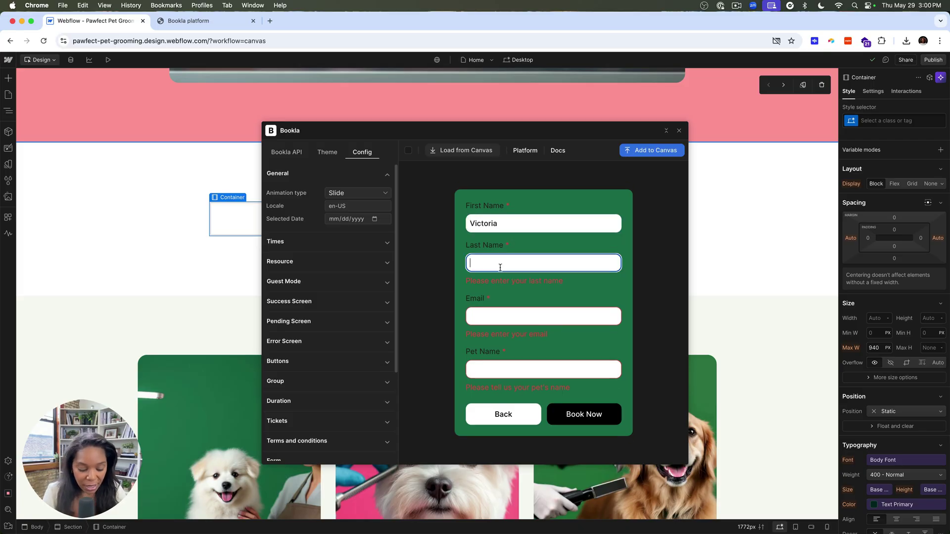
{"action": "type", "text": "Webflow"}
{"action": "key", "text": "Tab"}
{"action": "type", "text": "wic"}
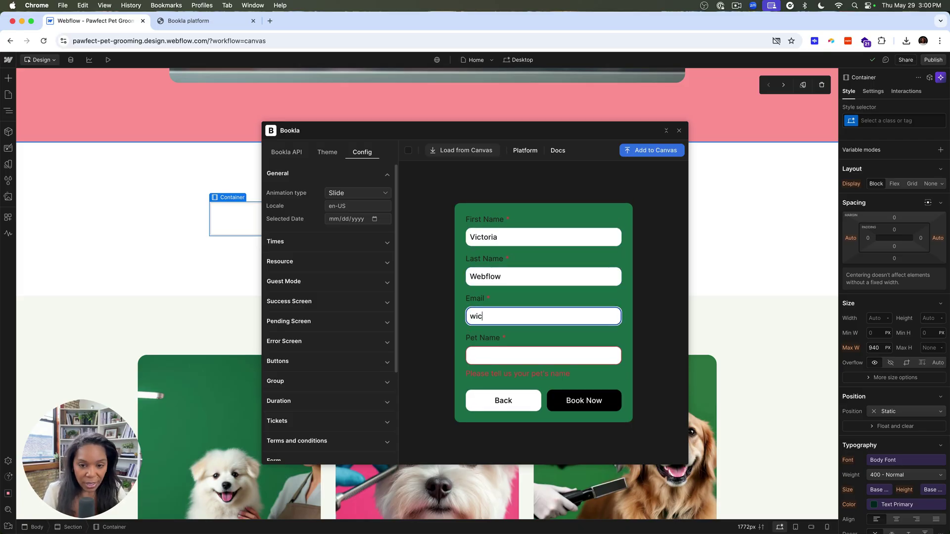
{"action": "key", "text": "BackSpace"}
{"action": "key", "text": "BackSpace"}
{"action": "key", "text": "BackSpace"}
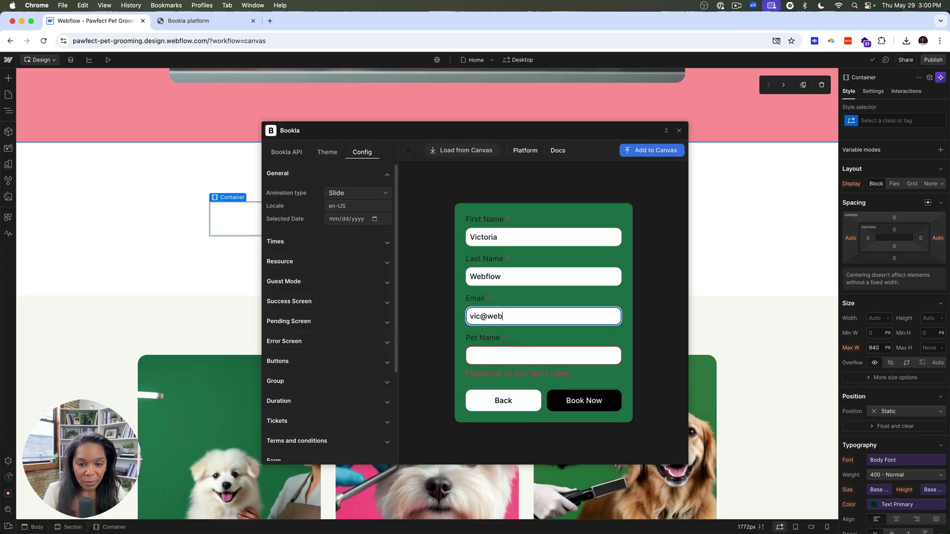
{"action": "key", "text": "Tab"}
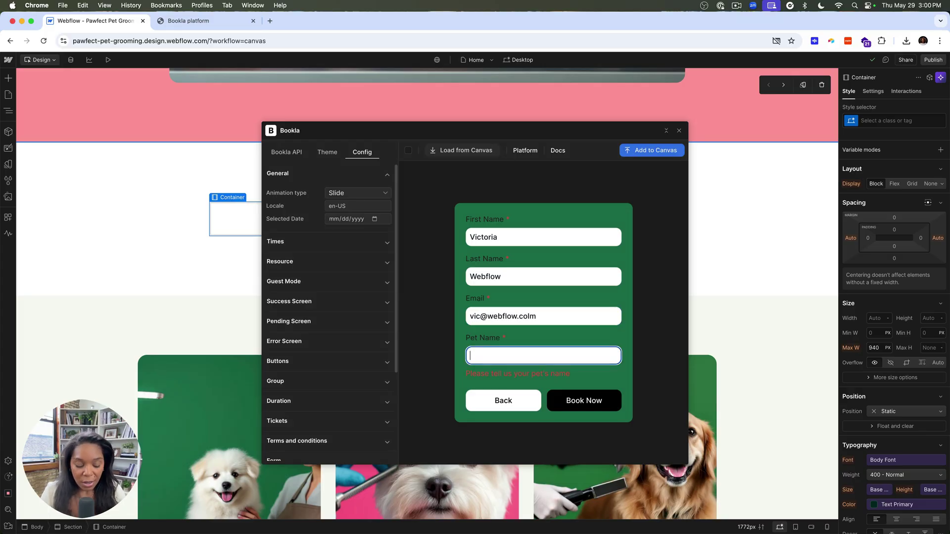
{"action": "type", "text": "Lola"}
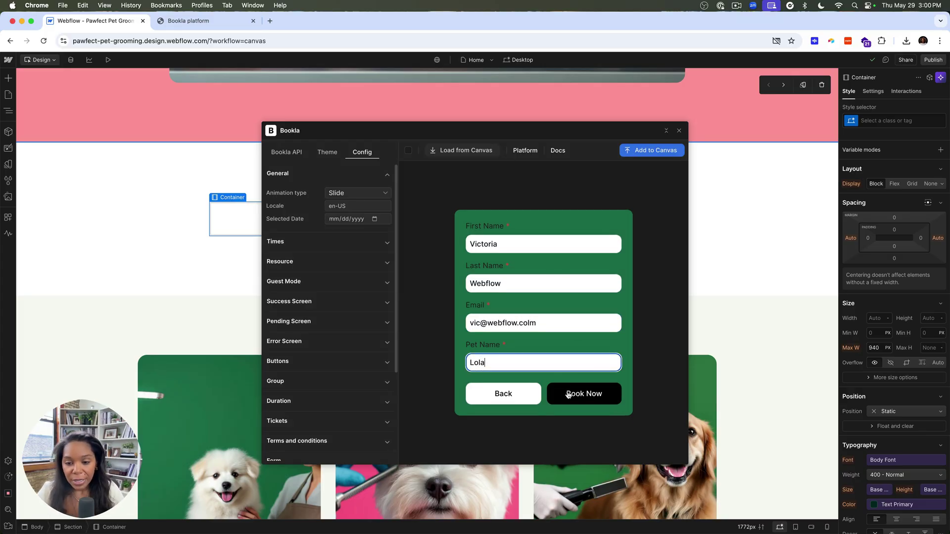
{"action": "left_click", "coordinate": [568, 394]}
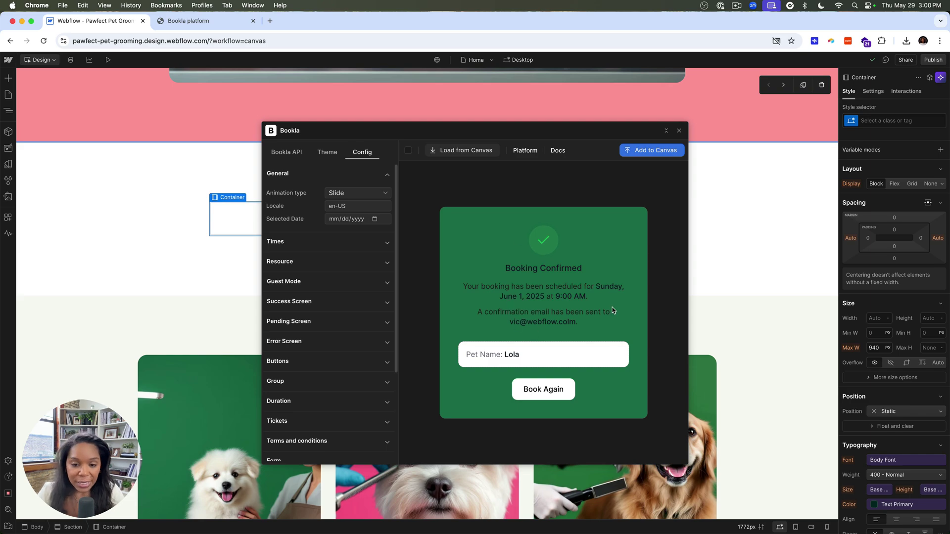
{"action": "left_click", "coordinate": [543, 389]}
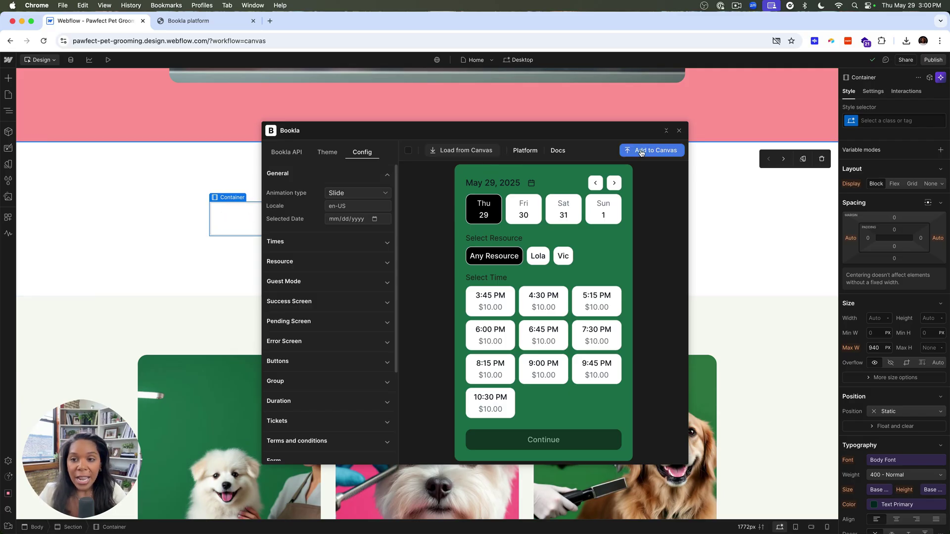
Add the Bookla widget into the page container, save the Home page settings, and preview.
{"action": "left_click", "coordinate": [677, 152]}
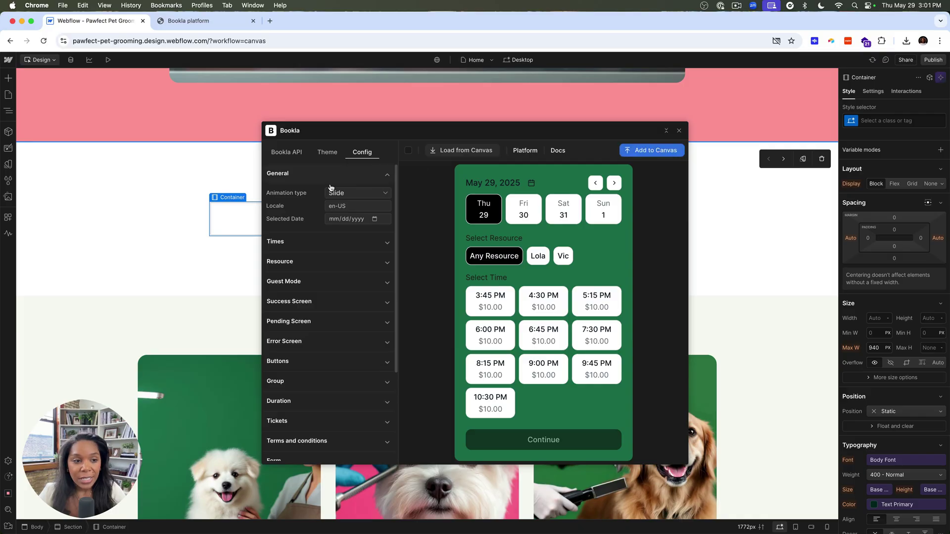
{"action": "left_click", "coordinate": [643, 154]}
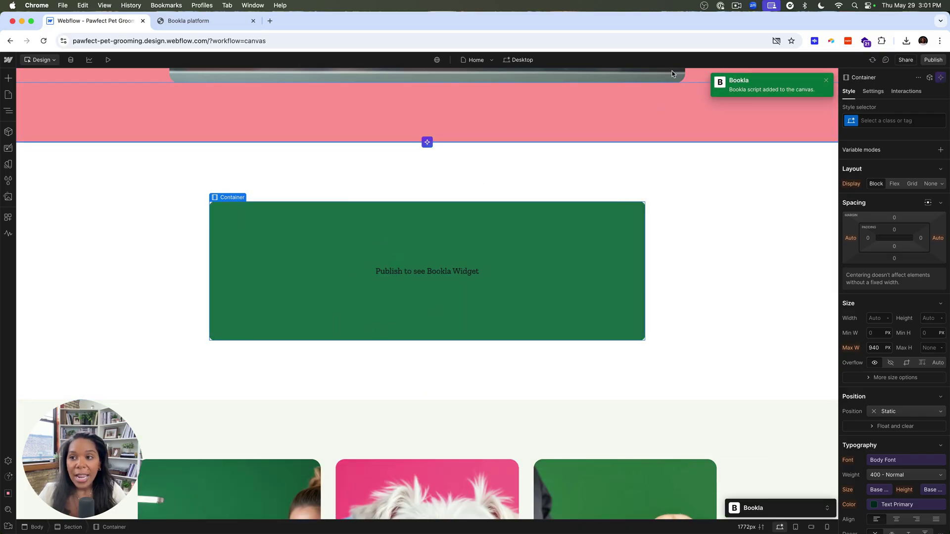
{"action": "left_click", "coordinate": [8, 95]}
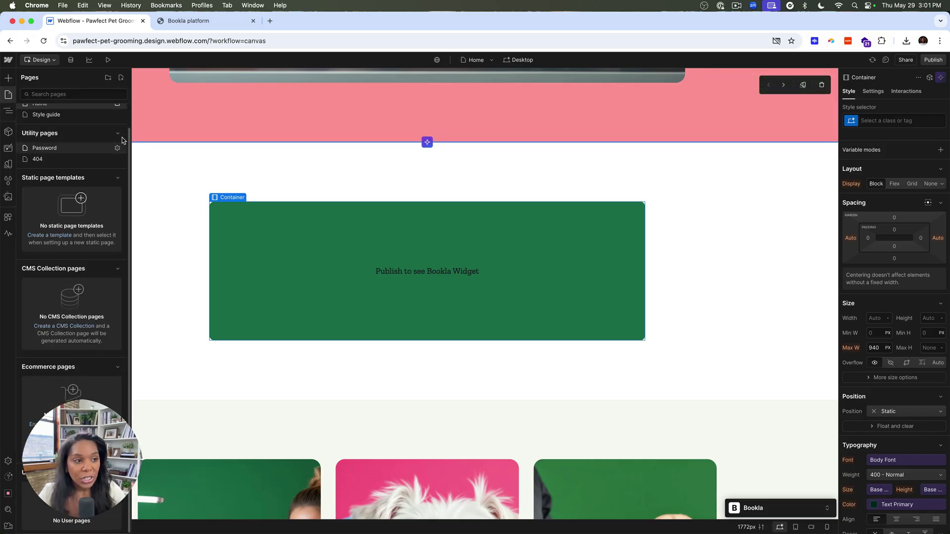
{"action": "left_click", "coordinate": [118, 128]}
{"action": "scroll", "coordinate": [207, 277], "scroll_direction": "down", "scroll_amount": 15}
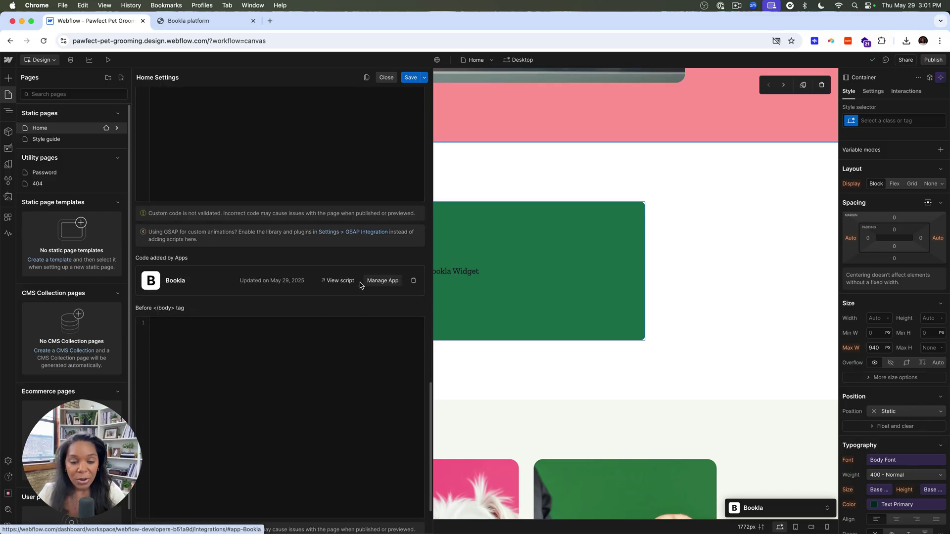
{"action": "left_click", "coordinate": [387, 78]}
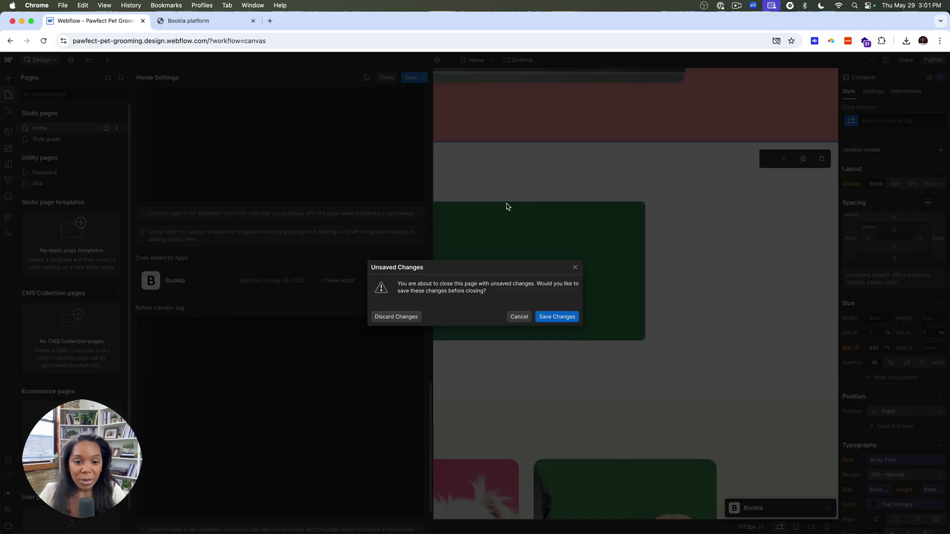
{"action": "left_click", "coordinate": [556, 317]}
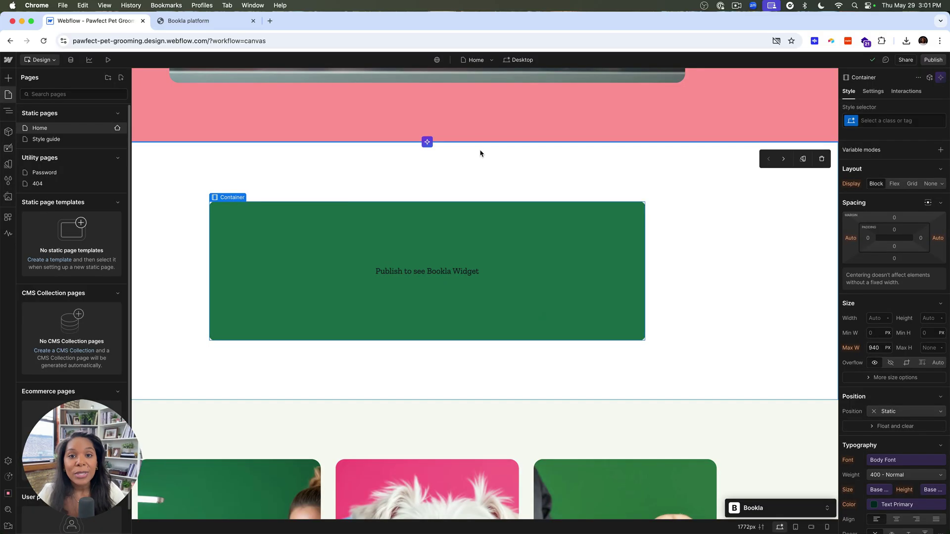
{"action": "left_click", "coordinate": [108, 60]}
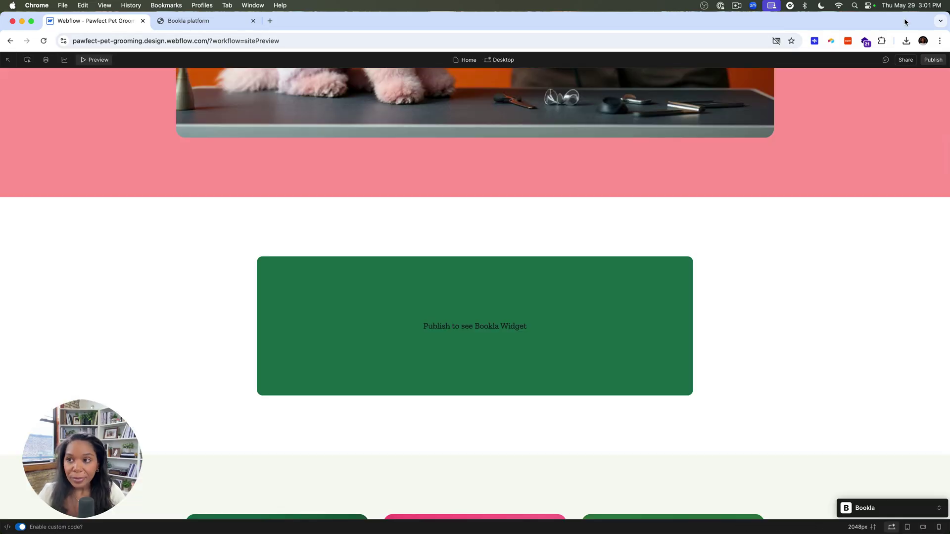
Publish the site to staging and open the live staging site.
{"action": "left_click", "coordinate": [933, 60]}
{"action": "left_click", "coordinate": [352, 323]}
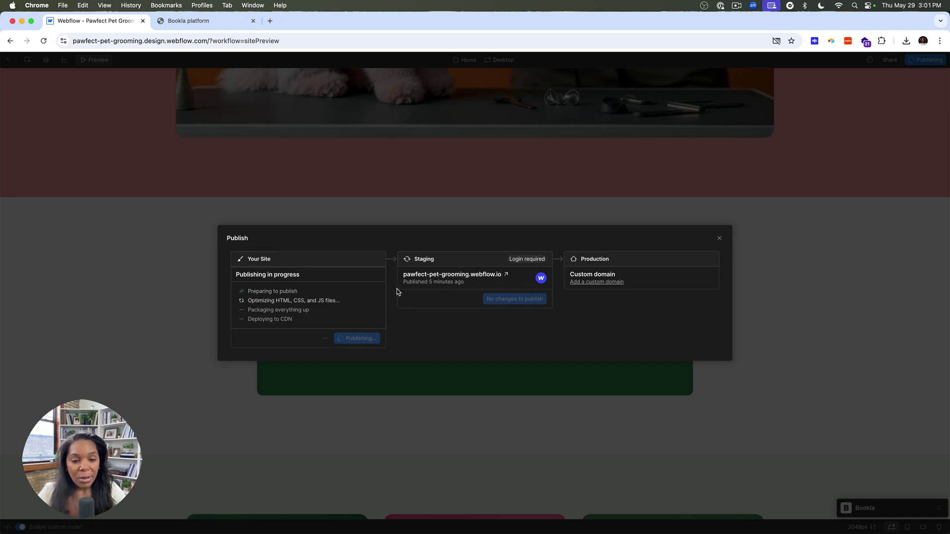
{"action": "left_click", "coordinate": [419, 276]}
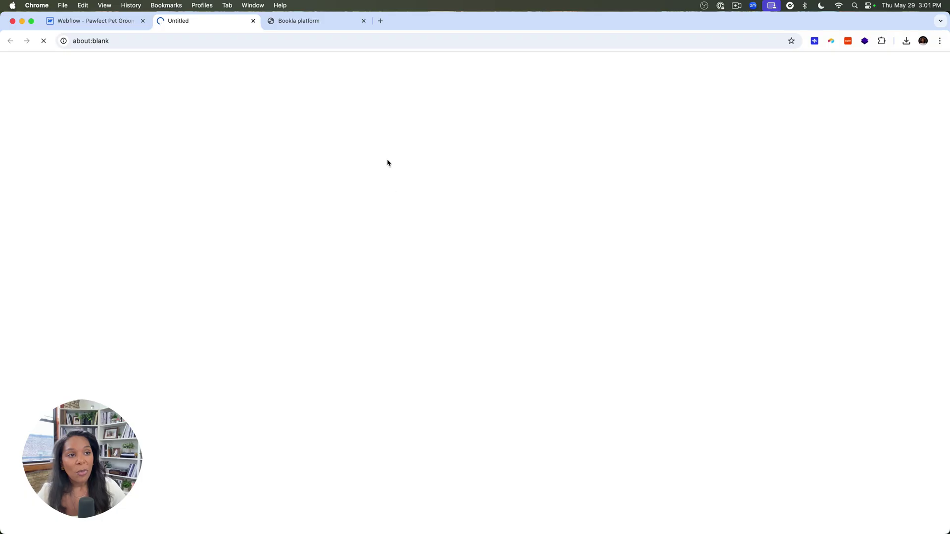
{"action": "scroll", "coordinate": [326, 286], "scroll_direction": "down", "scroll_amount": 6}
{"action": "scroll", "coordinate": [326, 284], "scroll_direction": "down", "scroll_amount": 2}
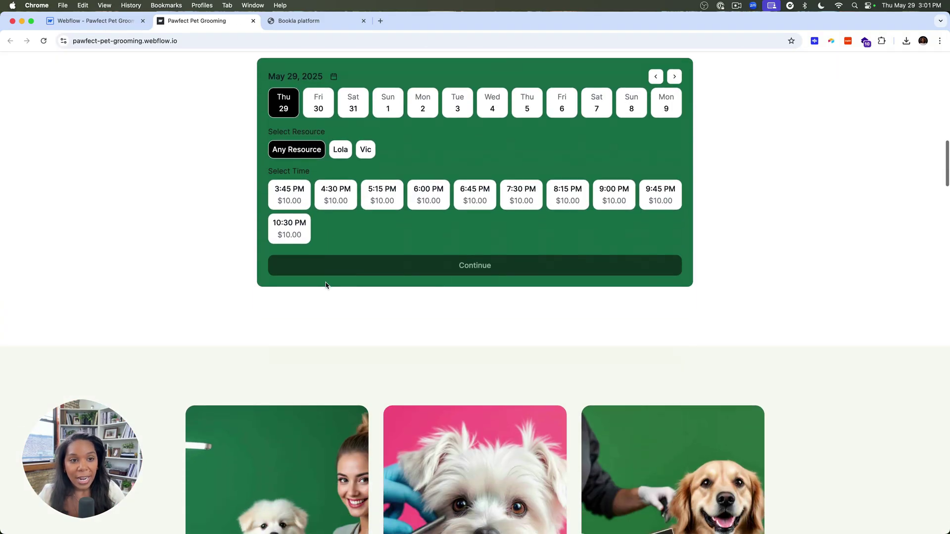
{"action": "scroll", "coordinate": [327, 282], "scroll_direction": "up", "scroll_amount": 3}
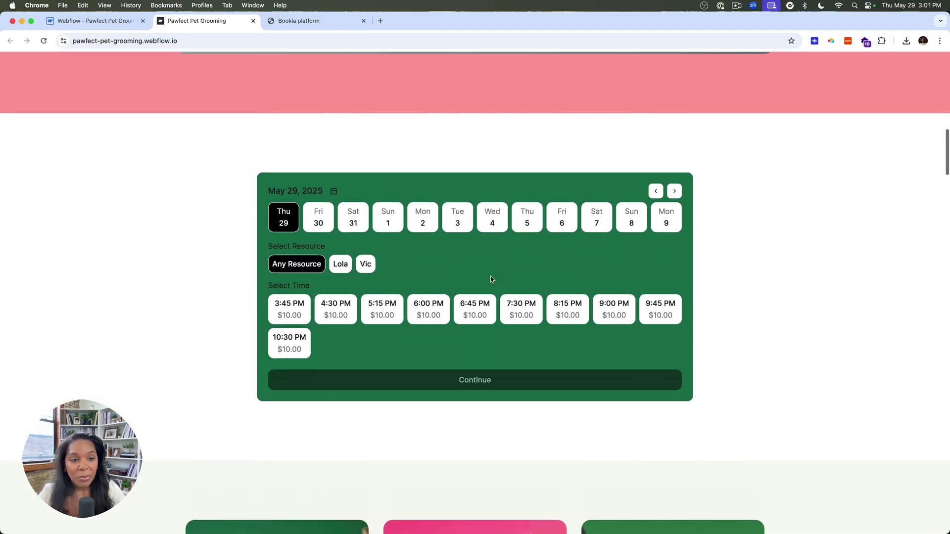
Choose Saturday May 31, a specific staff resource and the 9:00 AM slot.
{"action": "left_click", "coordinate": [318, 221]}
{"action": "left_click", "coordinate": [353, 222]}
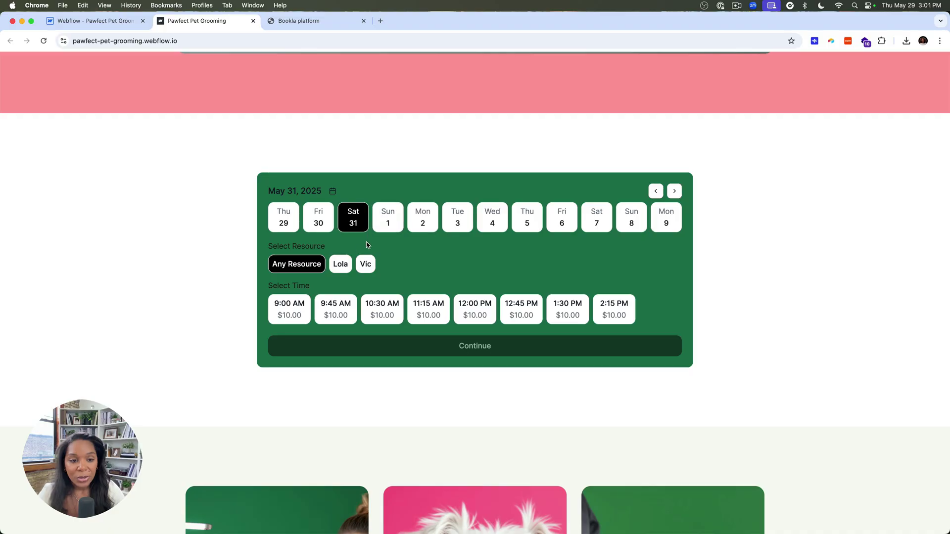
{"action": "left_click", "coordinate": [366, 264]}
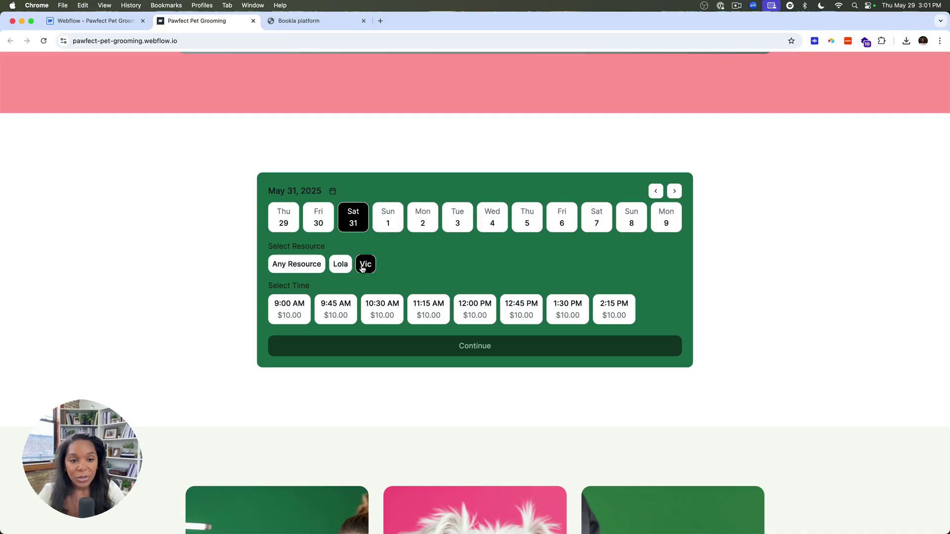
{"action": "left_click", "coordinate": [292, 310]}
{"action": "left_click", "coordinate": [327, 352]}
Fill in the customer's details, correcting the email, and submit the booking for pet Lola.
{"action": "left_click", "coordinate": [373, 207]}
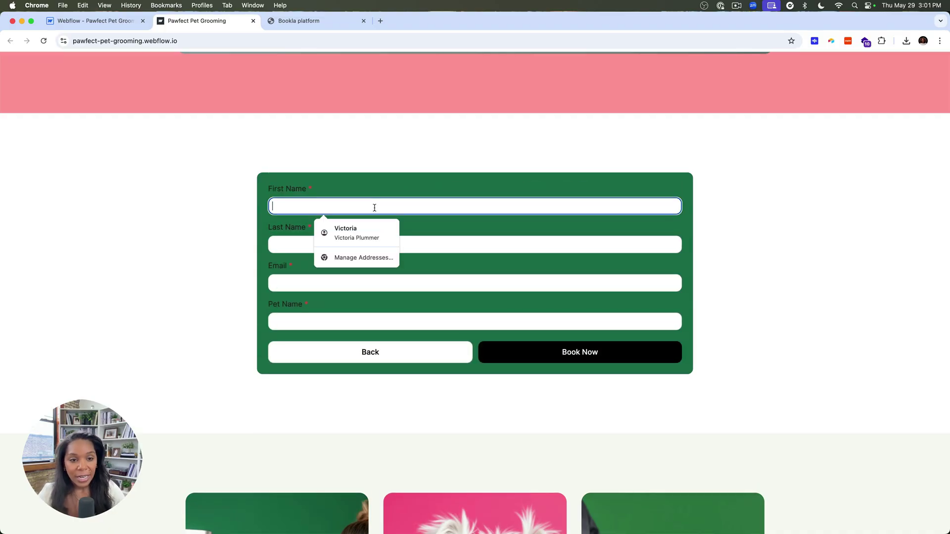
{"action": "left_click", "coordinate": [356, 230]}
{"action": "left_click", "coordinate": [337, 283]}
{"action": "triple_click", "coordinate": [336, 283]}
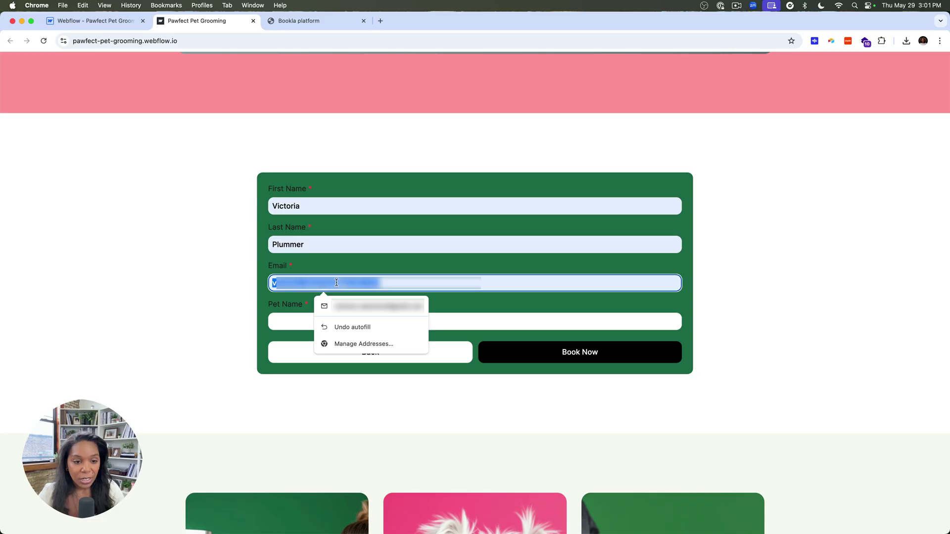
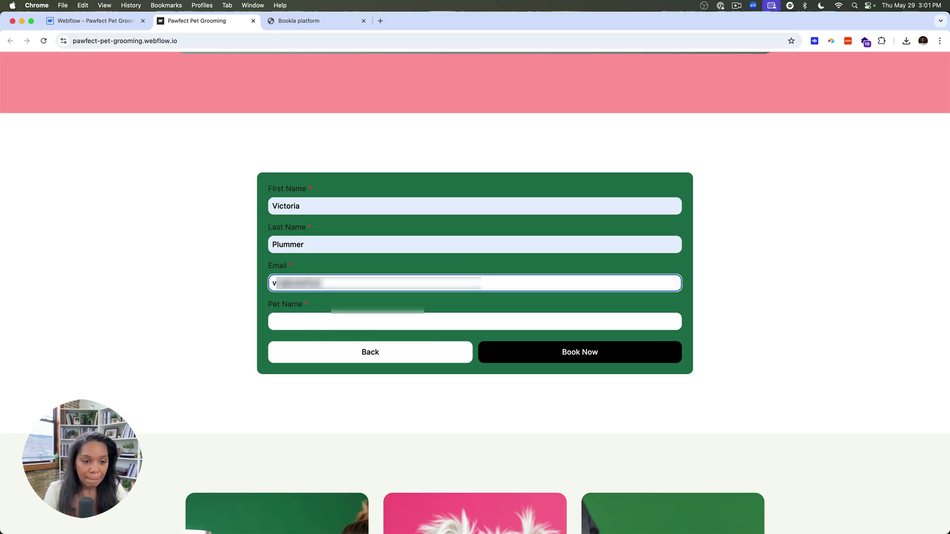
{"action": "key", "text": "Tab"}
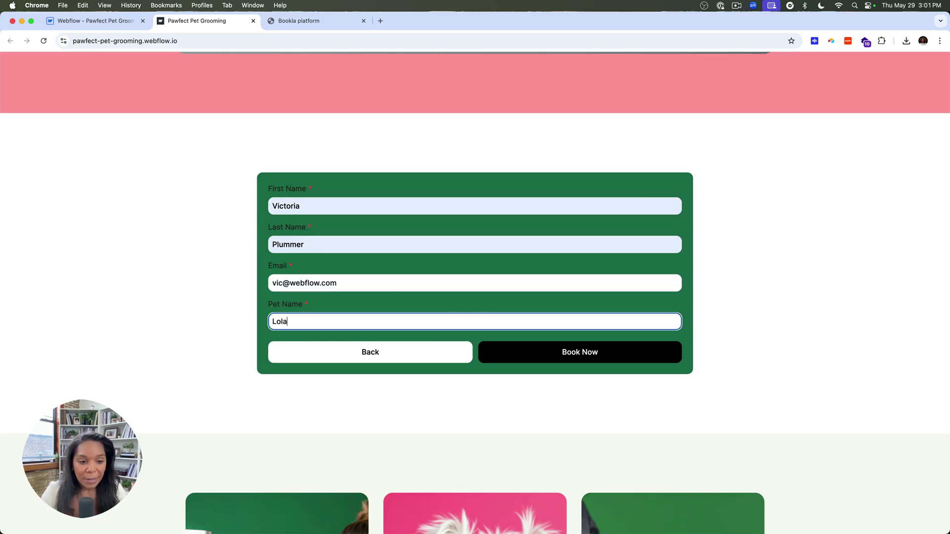
{"action": "left_click", "coordinate": [513, 354]}
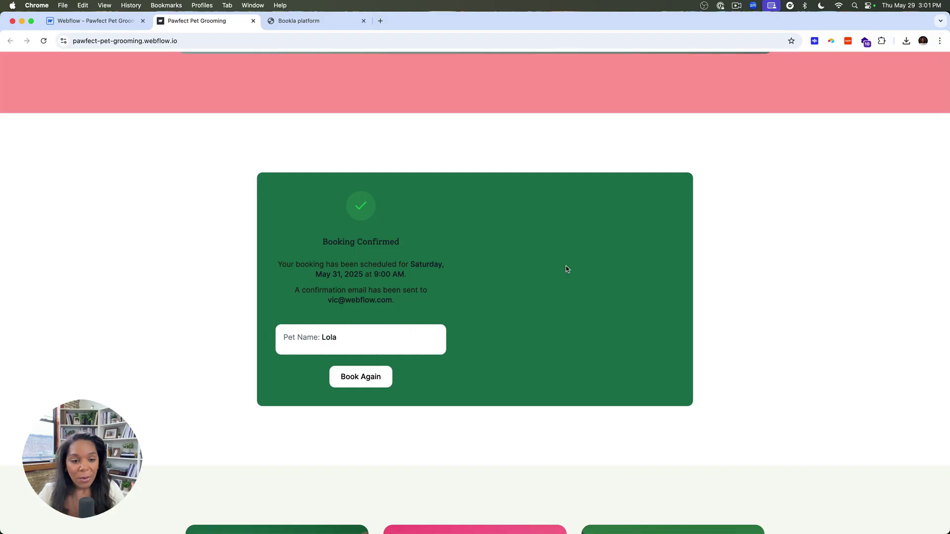
In Bookla, check that the new May 31 booking's metadata stores pet name Lola.
{"action": "left_click", "coordinate": [327, 24]}
{"action": "left_click", "coordinate": [353, 86]}
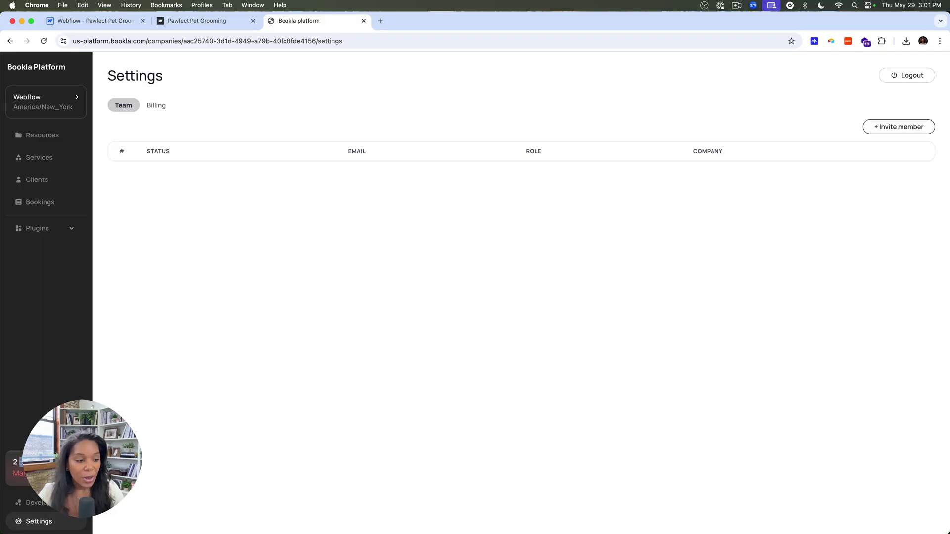
{"action": "left_click", "coordinate": [50, 204]}
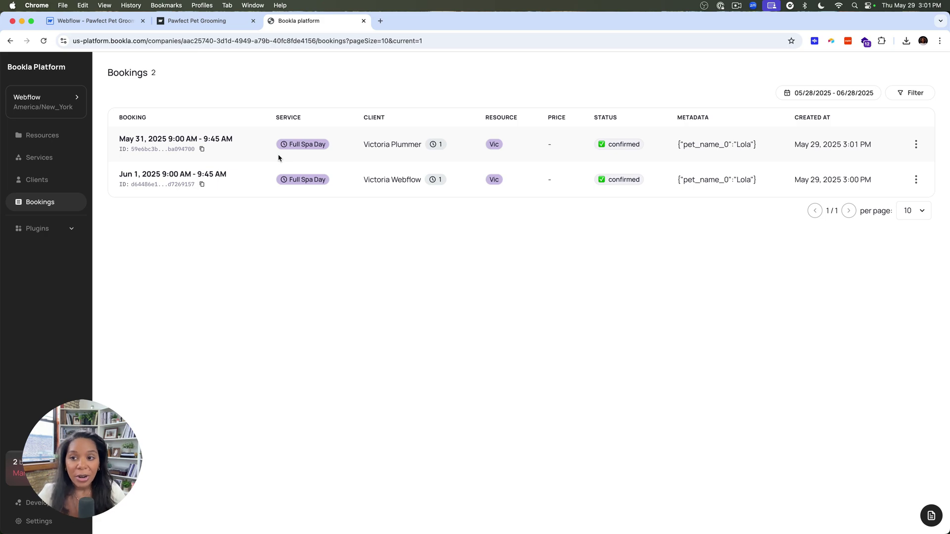
{"action": "left_click", "coordinate": [693, 147]}
{"action": "left_click", "coordinate": [580, 250]}
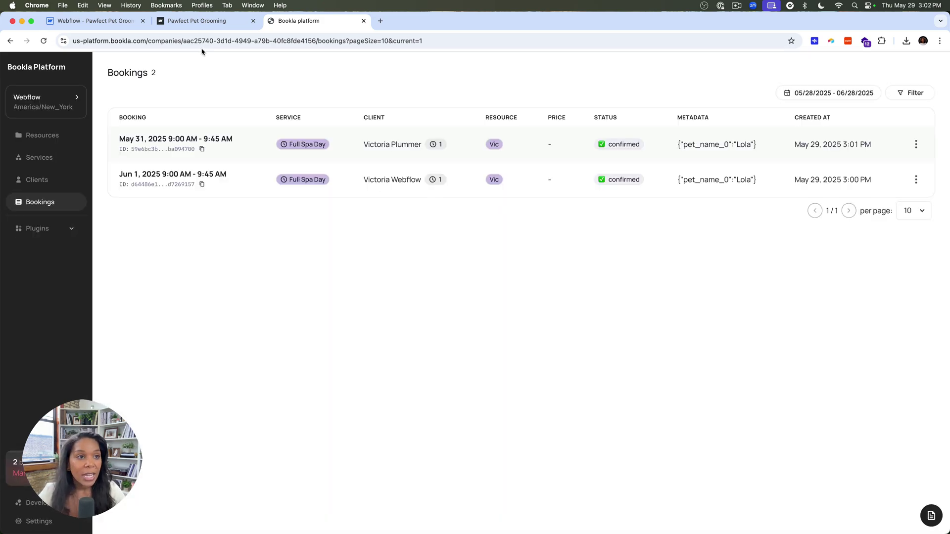
Close the Webflow publish dialog, then reload the Bookla dashboard.
{"action": "left_click", "coordinate": [124, 22]}
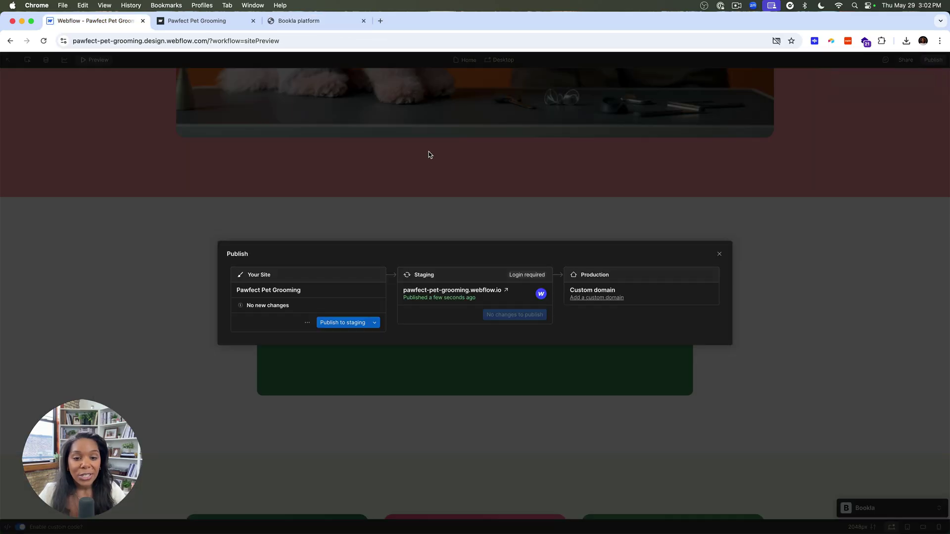
{"action": "left_click", "coordinate": [720, 254]}
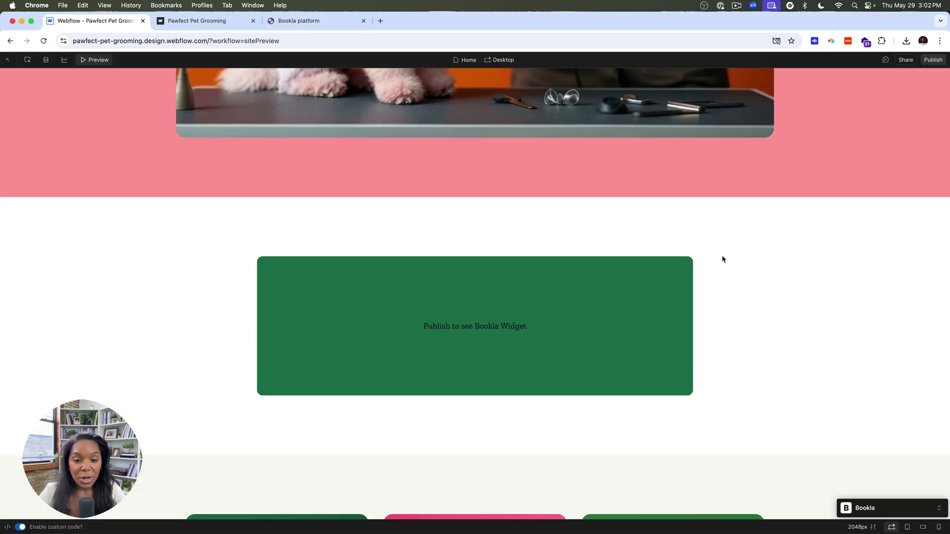
{"action": "scroll", "coordinate": [470, 285], "scroll_direction": "up", "scroll_amount": 15}
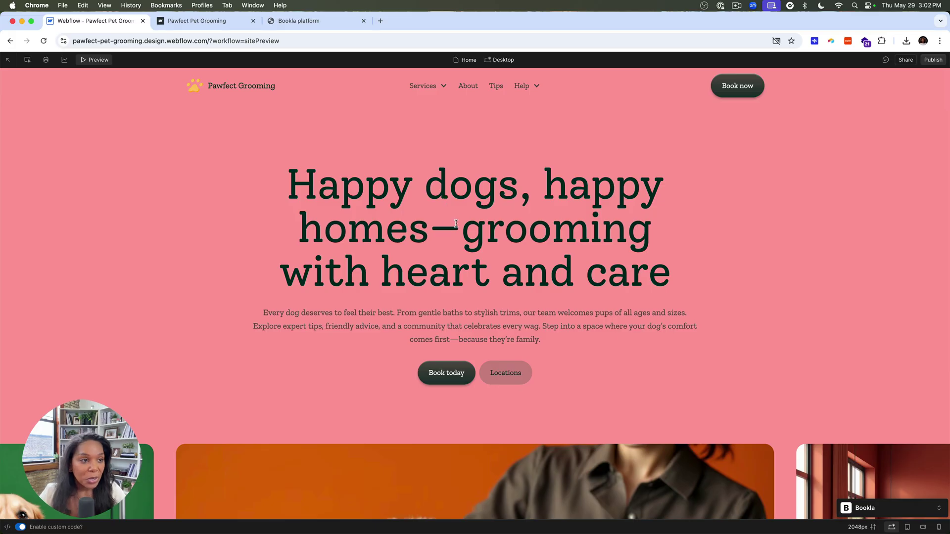
{"action": "left_click", "coordinate": [292, 27]}
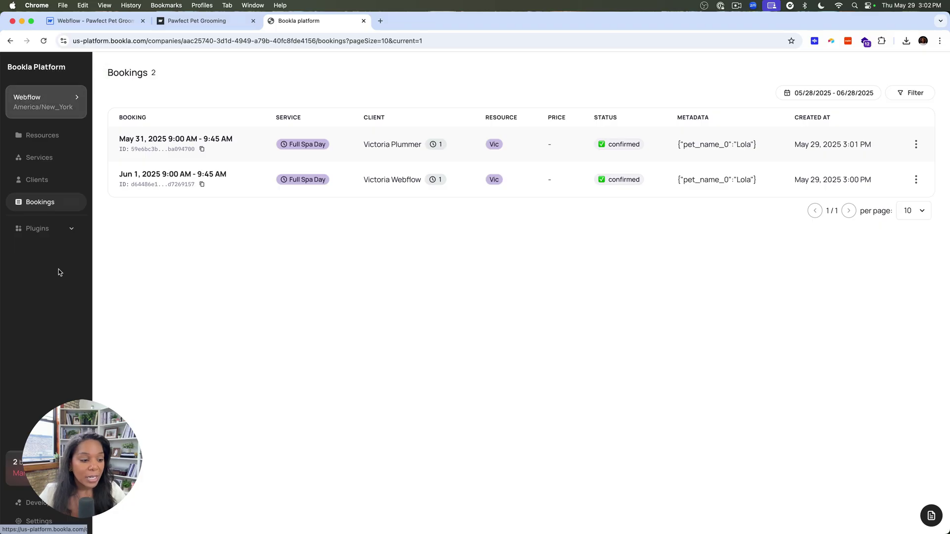
{"action": "left_click", "coordinate": [62, 70]}
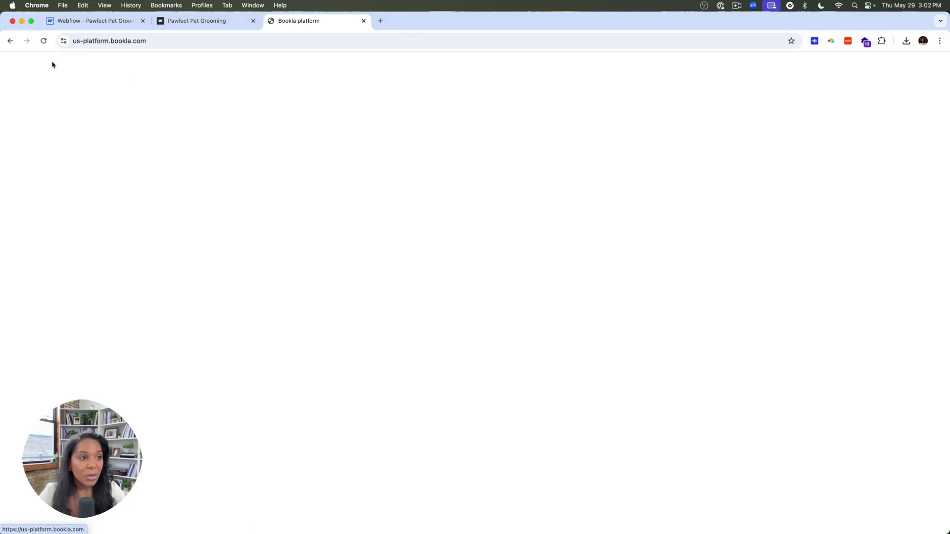
Bring up the help guide from the Bookla Developers page.
{"action": "left_click", "coordinate": [34, 502]}
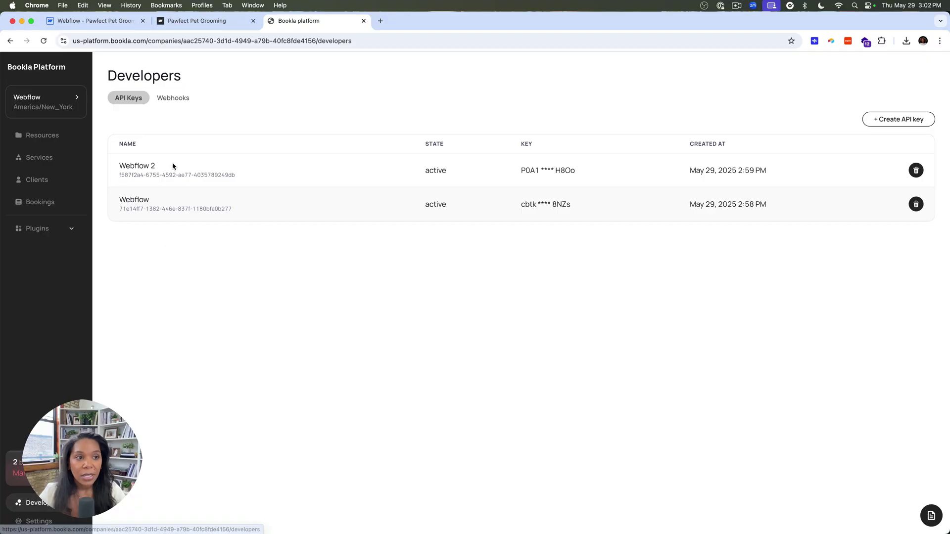
{"action": "left_click", "coordinate": [931, 516]}
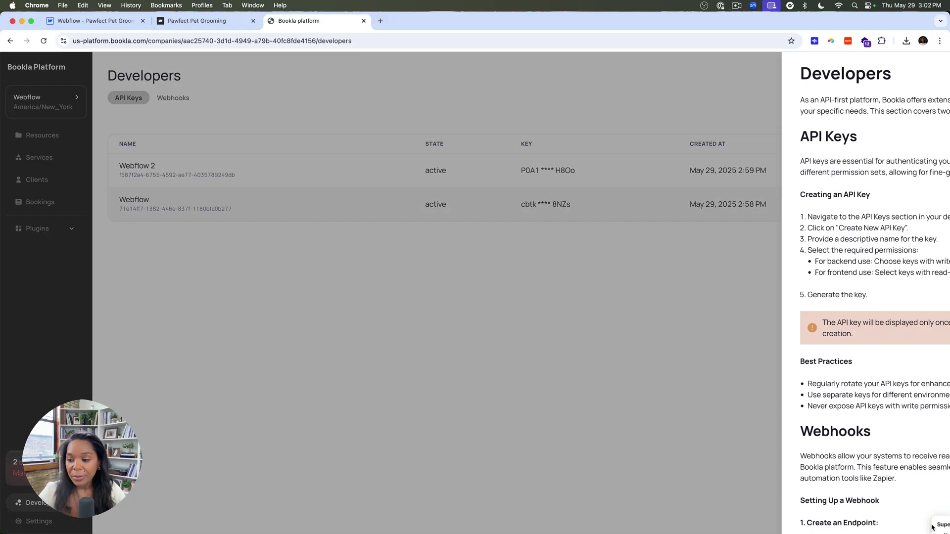
{"action": "scroll", "coordinate": [595, 236], "scroll_direction": "down", "scroll_amount": 3}
{"action": "scroll", "coordinate": [595, 236], "scroll_direction": "up", "scroll_amount": 3}
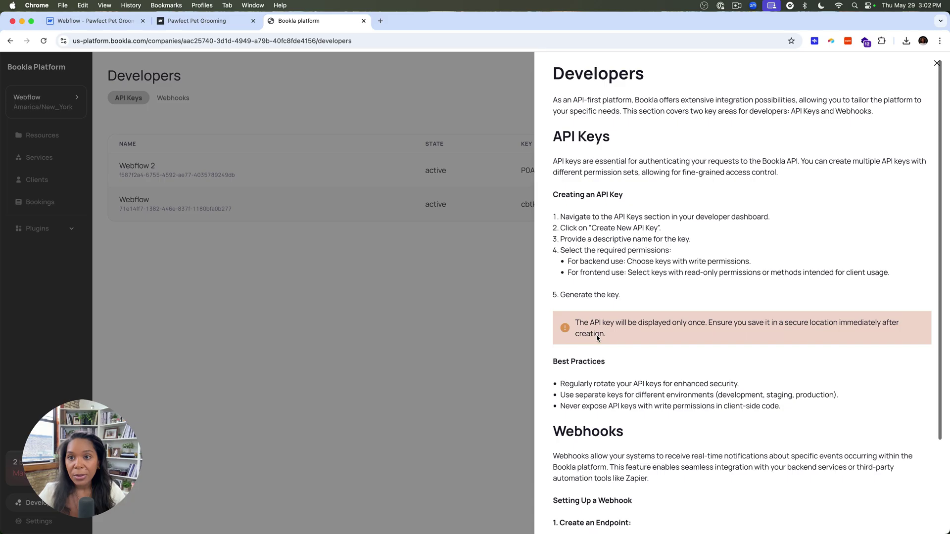
Search Google for 'bookla webflow' and open the 'Webflow - Bookla API Documentation' guide to its setup steps.
{"action": "left_click", "coordinate": [380, 21]}
{"action": "type", "text": "bo"}
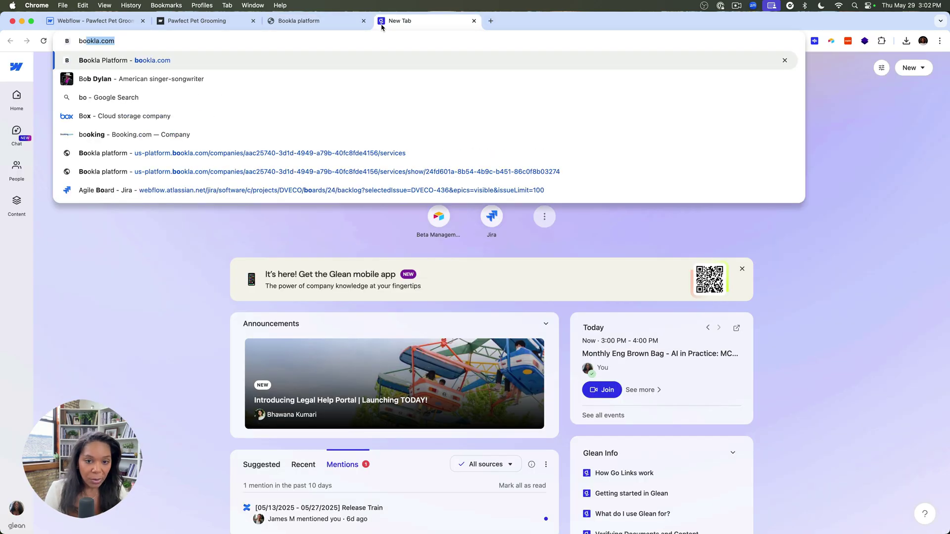
{"action": "type", "text": "okla webflow"}
{"action": "key", "text": "Return"}
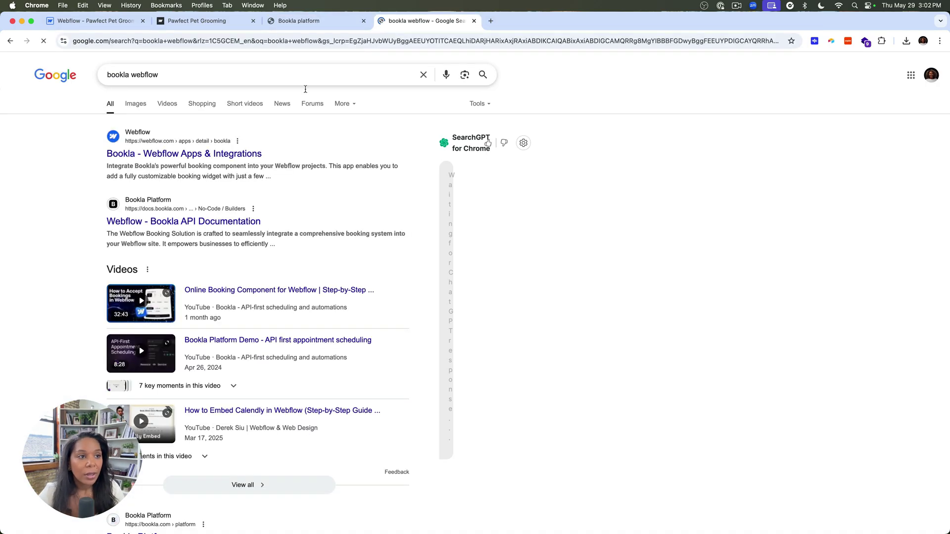
{"action": "left_click", "coordinate": [180, 214]}
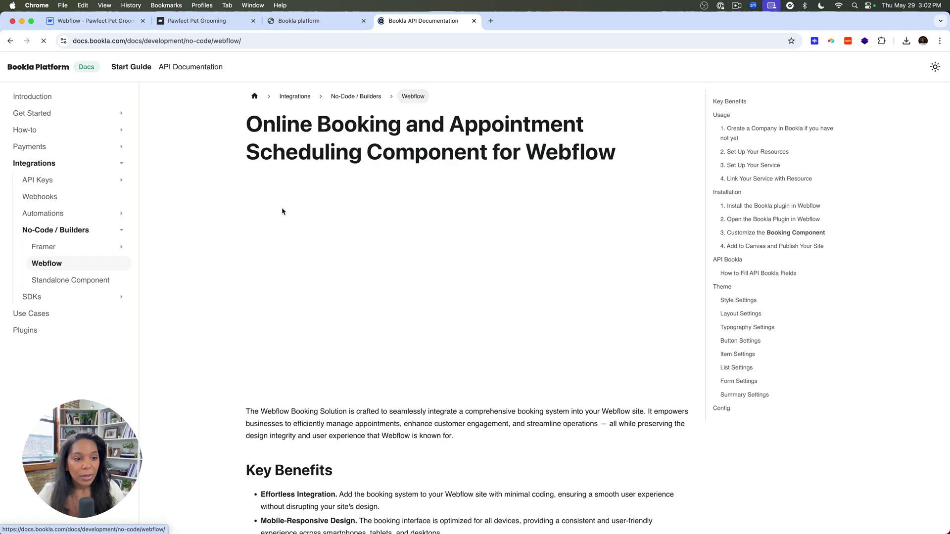
{"action": "scroll", "coordinate": [248, 294], "scroll_direction": "down", "scroll_amount": 10}
{"action": "scroll", "coordinate": [248, 294], "scroll_direction": "up", "scroll_amount": 10}
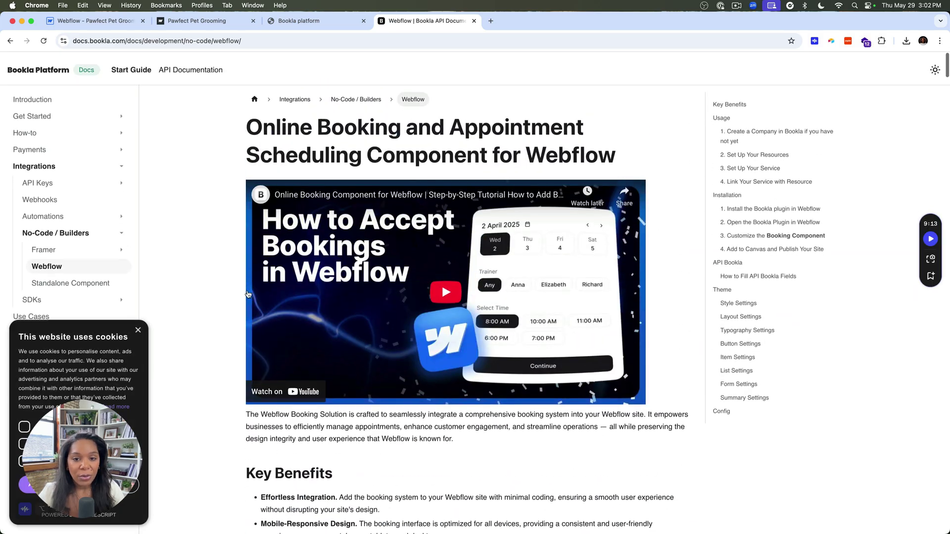
{"action": "scroll", "coordinate": [242, 317], "scroll_direction": "down", "scroll_amount": 15}
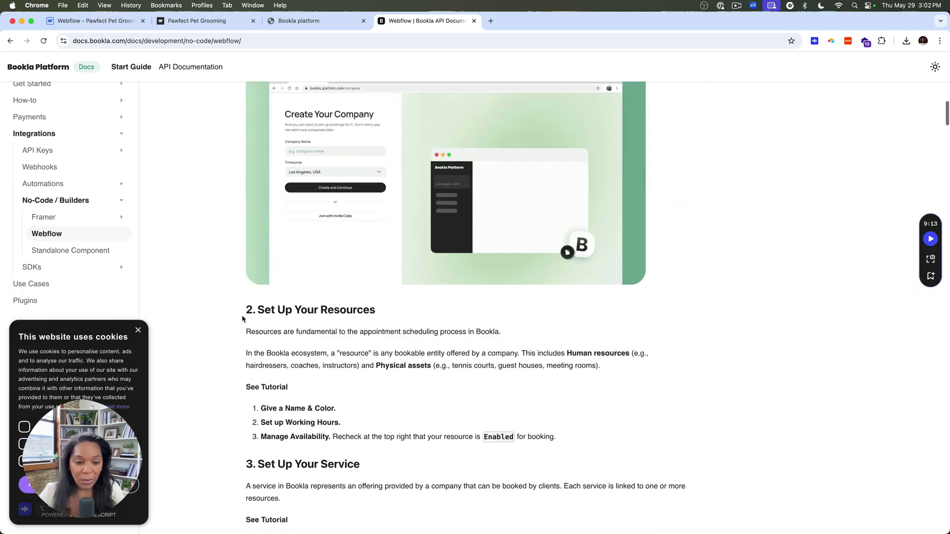